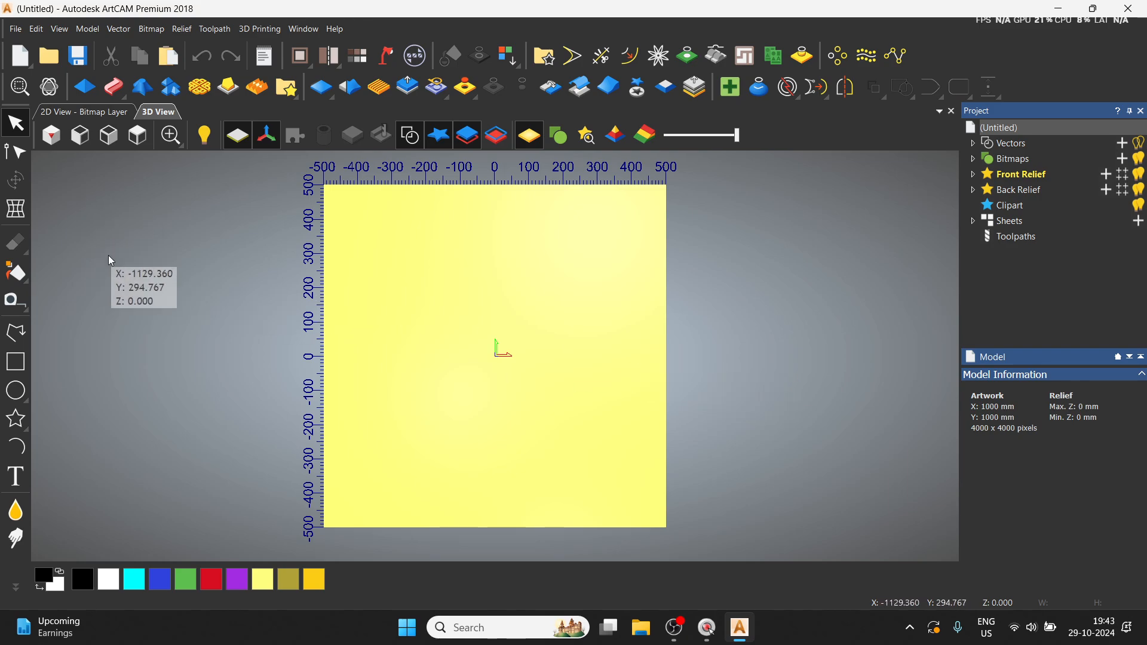
Import the vector file 1.eps into the current layer and centre the pattern on the model
{"action": "left_click", "coordinate": [131, 34]}
{"action": "left_click", "coordinate": [136, 46]}
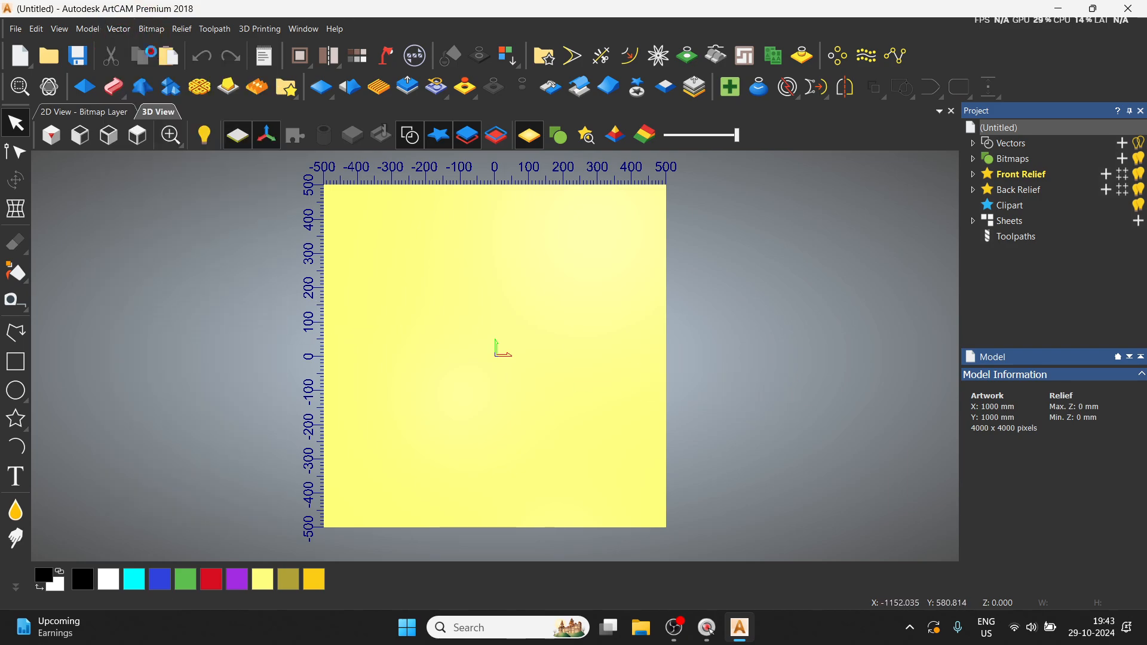
{"action": "left_click", "coordinate": [501, 218]}
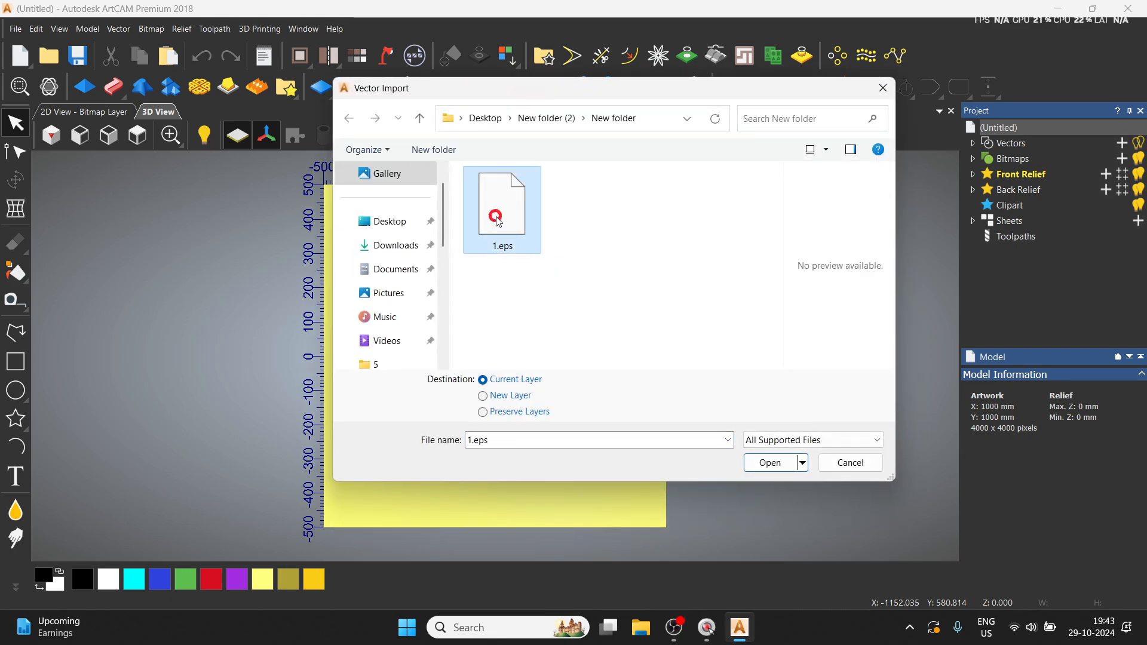
{"action": "left_click", "coordinate": [770, 470]}
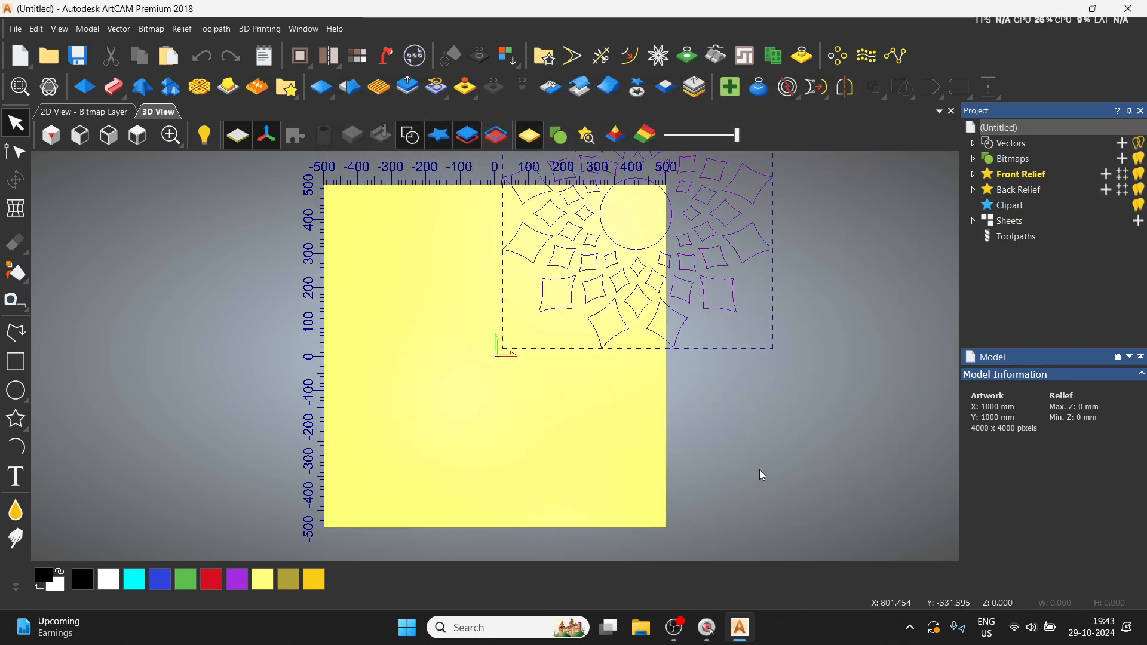
{"action": "key", "text": "F9"}
{"action": "key", "text": "Return"}
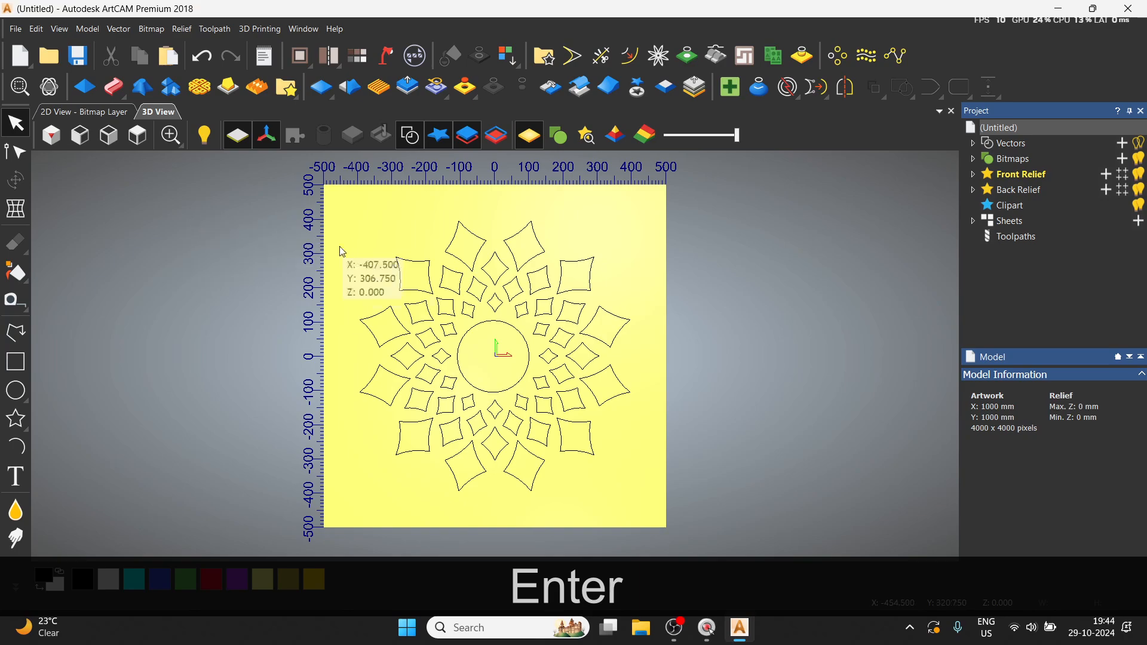
Select all the imported vectors and start a V-Bit Carving toolpath for them
{"action": "scroll", "coordinate": [438, 277], "scroll_direction": "up", "scroll_amount": 3}
{"action": "scroll", "coordinate": [514, 263], "scroll_direction": "up", "scroll_amount": 1}
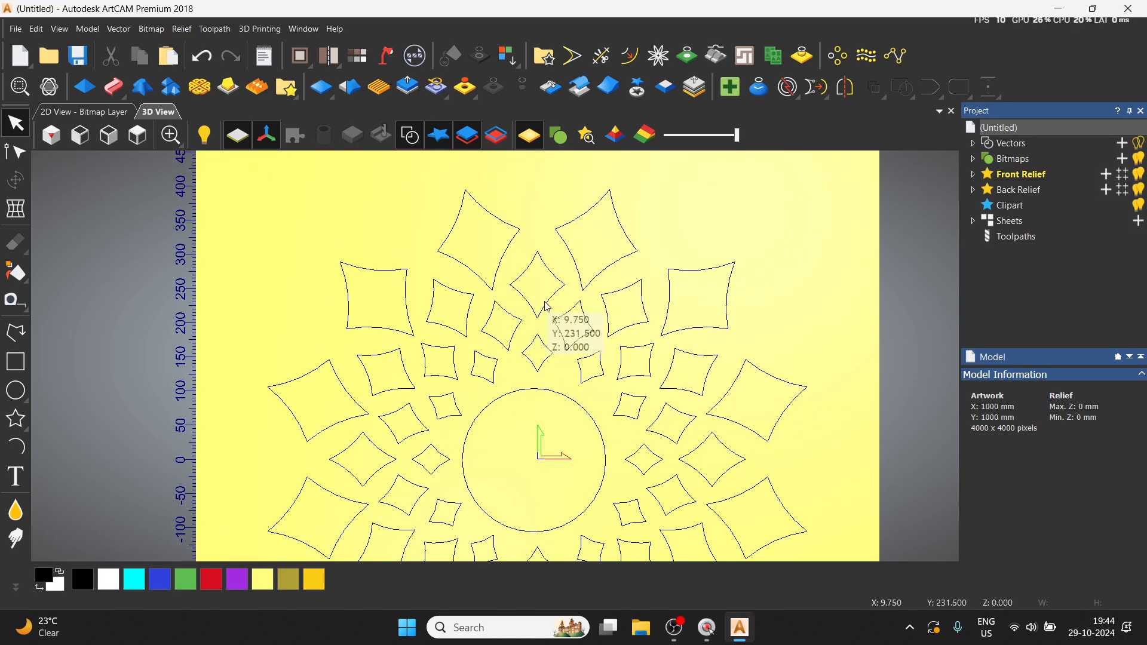
{"action": "scroll", "coordinate": [546, 306], "scroll_direction": "down", "scroll_amount": 4}
{"action": "key", "text": "ctrl+a"}
{"action": "left_click", "coordinate": [1015, 237]}
{"action": "scroll", "coordinate": [866, 446], "scroll_direction": "down", "scroll_amount": 2}
{"action": "scroll", "coordinate": [513, 421], "scroll_direction": "up", "scroll_amount": 2}
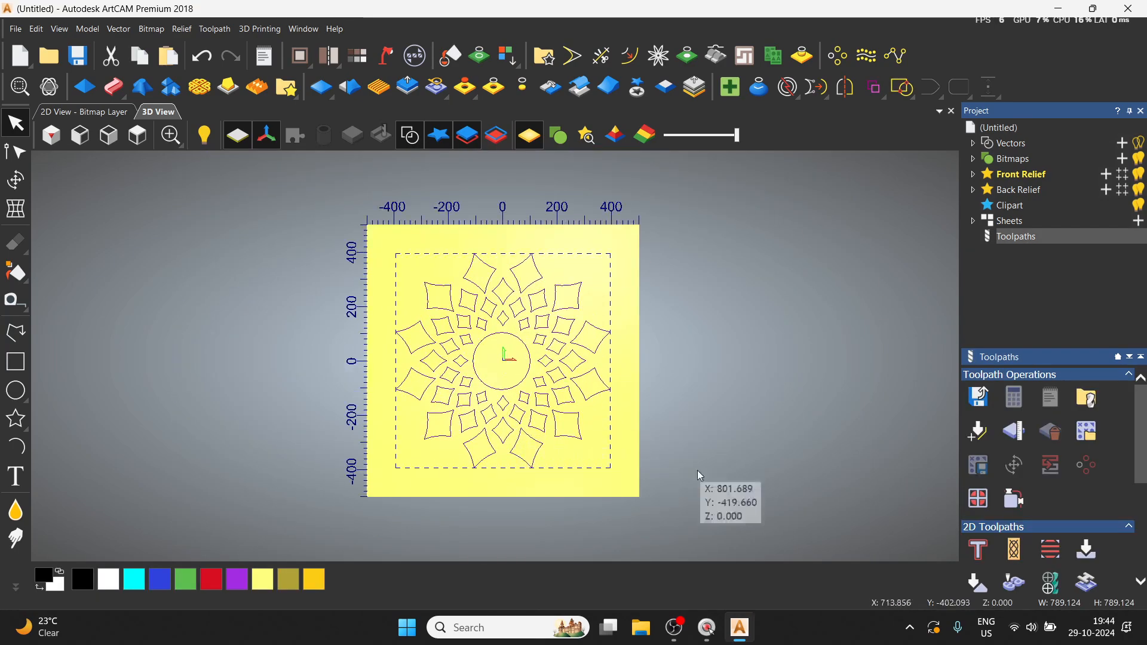
{"action": "left_click", "coordinate": [1083, 549]}
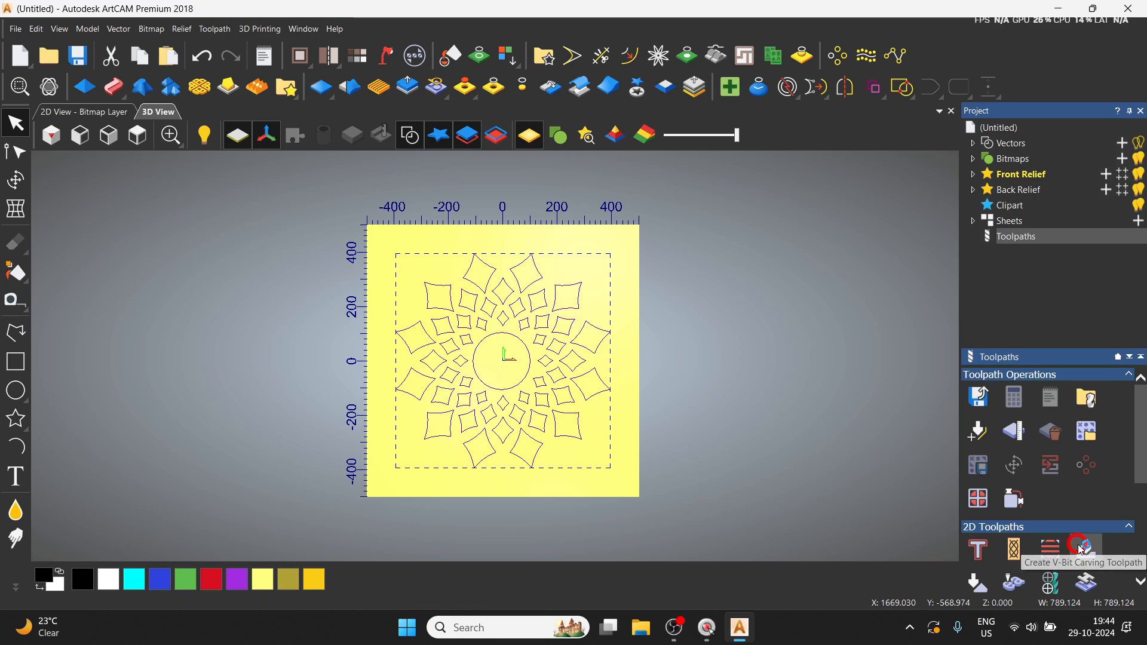
Clear the vector selection and reselect the whole pattern for the carving toolpath
{"action": "left_click_drag", "start_coordinate": [841, 195], "coordinate": [877, 177]}
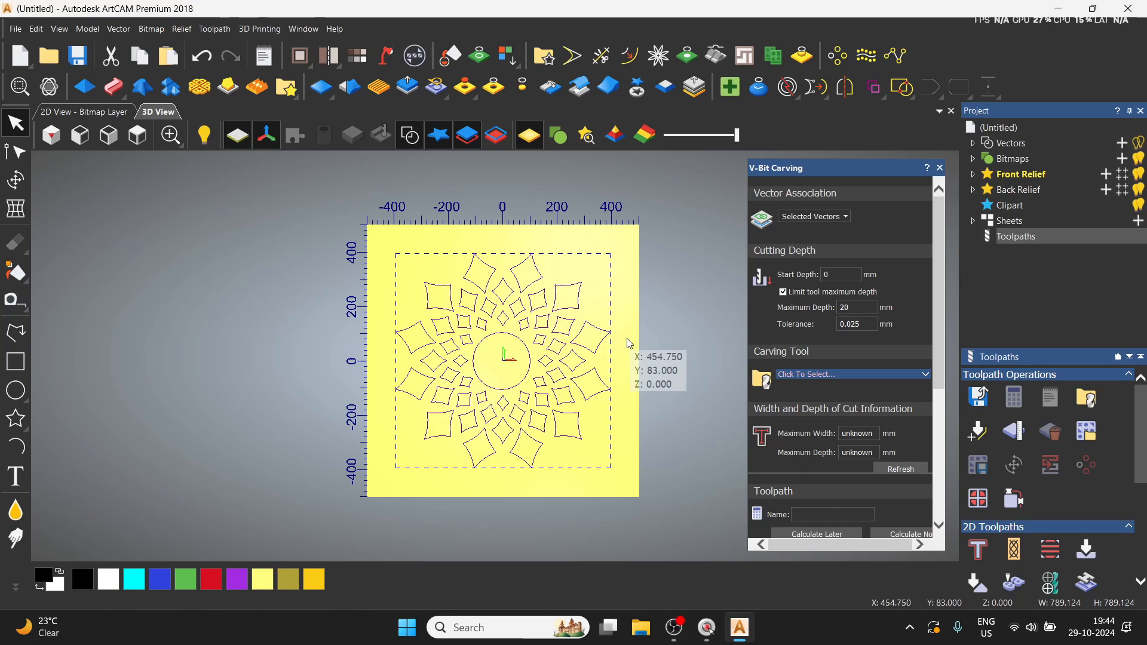
{"action": "left_click", "coordinate": [652, 318]}
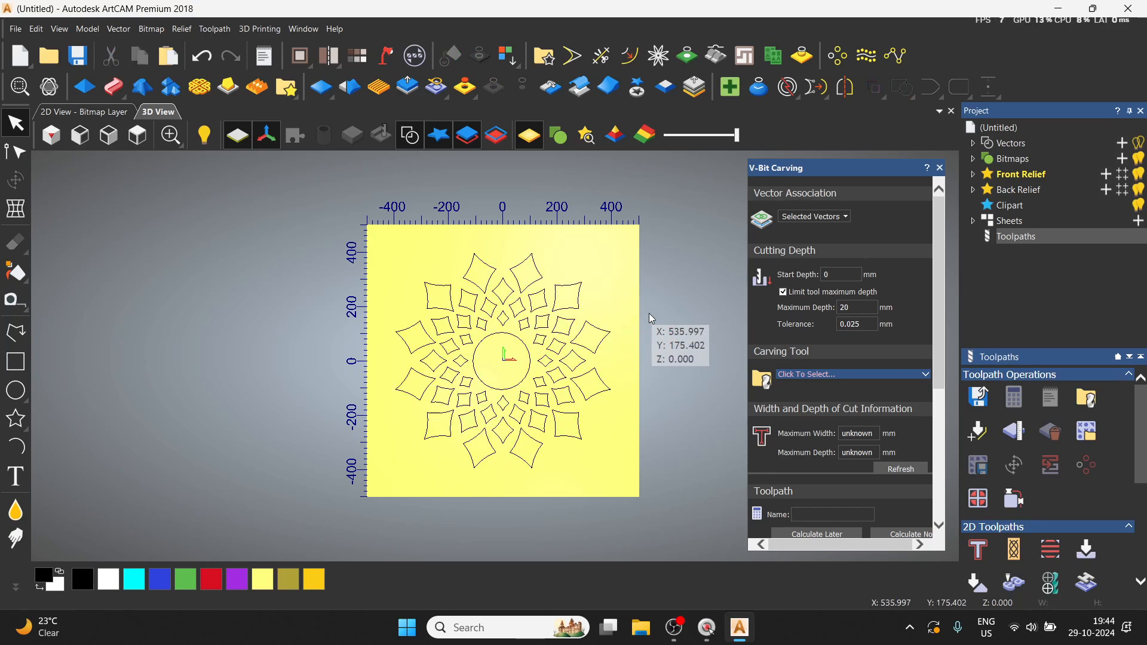
{"action": "left_click_drag", "start_coordinate": [341, 238], "coordinate": [664, 518]}
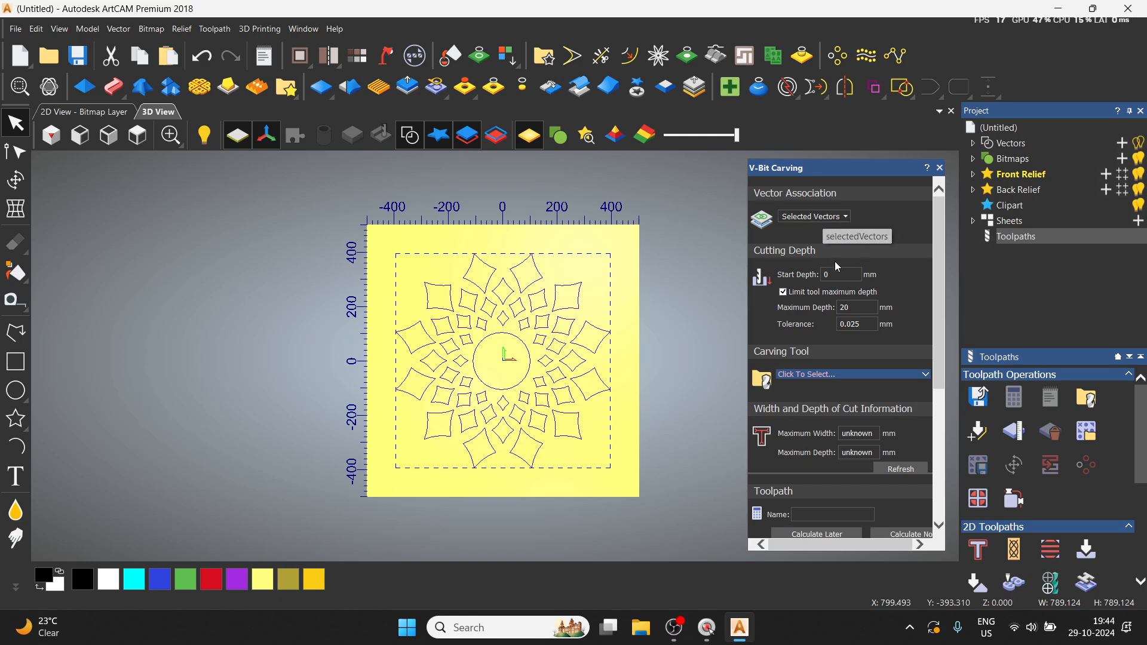
Set the carving's maximum depth to 0 mm and turn off the tool maximum depth limit
{"action": "left_click", "coordinate": [783, 293]}
{"action": "left_click", "coordinate": [872, 309]}
{"action": "left_click", "coordinate": [783, 292]}
{"action": "left_click", "coordinate": [872, 308]}
{"action": "key", "text": "BackSpace"}
{"action": "key", "text": "BackSpace"}
{"action": "key", "text": "BackSpace"}
{"action": "type", "text": "0"}
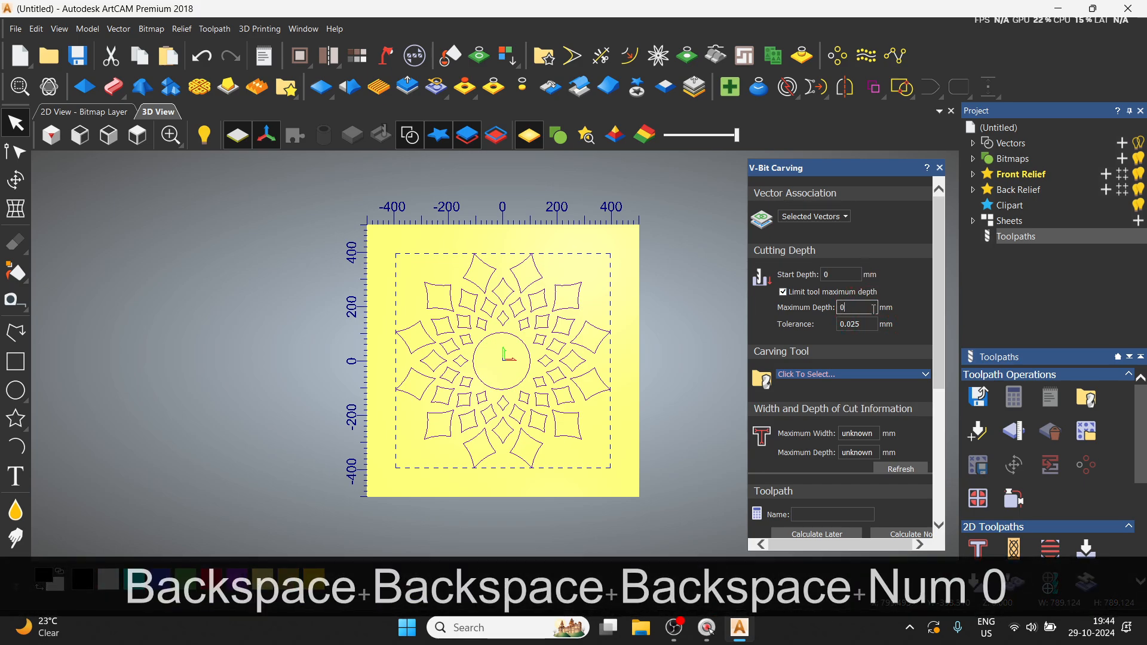
{"action": "left_click", "coordinate": [783, 292]}
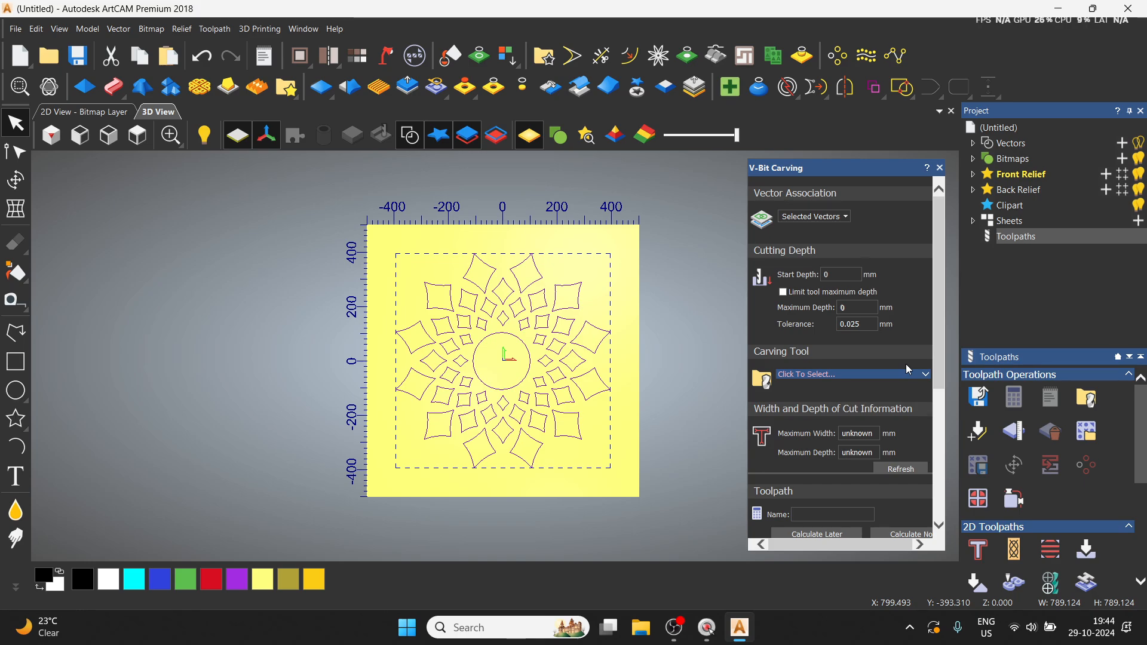
Open the tool database for the carving tool and examine the 32 mm V-bits from 90 to 150 degrees under Wood or Plastic
{"action": "scroll", "coordinate": [896, 352], "scroll_direction": "down", "scroll_amount": 2}
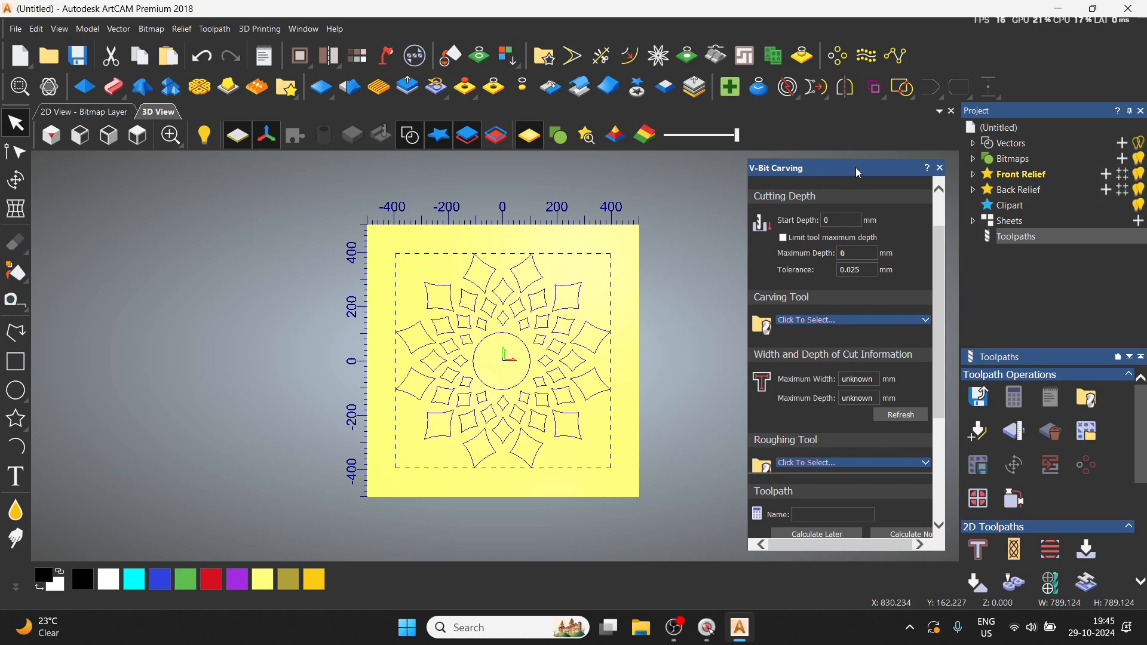
{"action": "left_click_drag", "start_coordinate": [856, 167], "coordinate": [834, 167]}
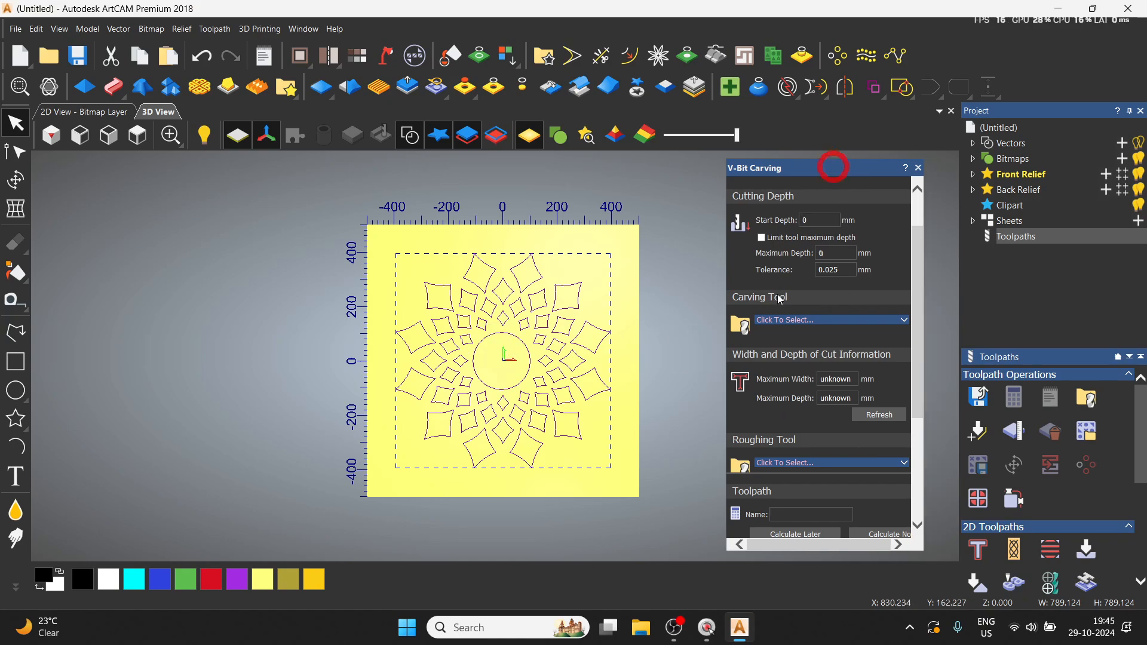
{"action": "left_click", "coordinate": [813, 321]}
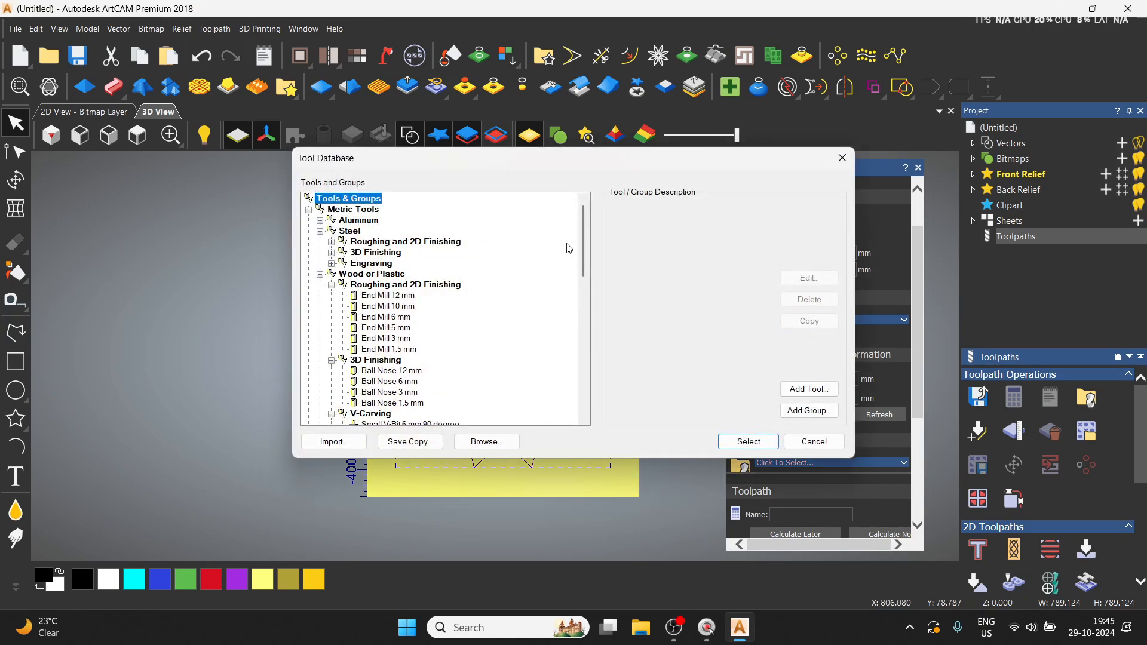
{"action": "left_click_drag", "start_coordinate": [588, 246], "coordinate": [587, 299]}
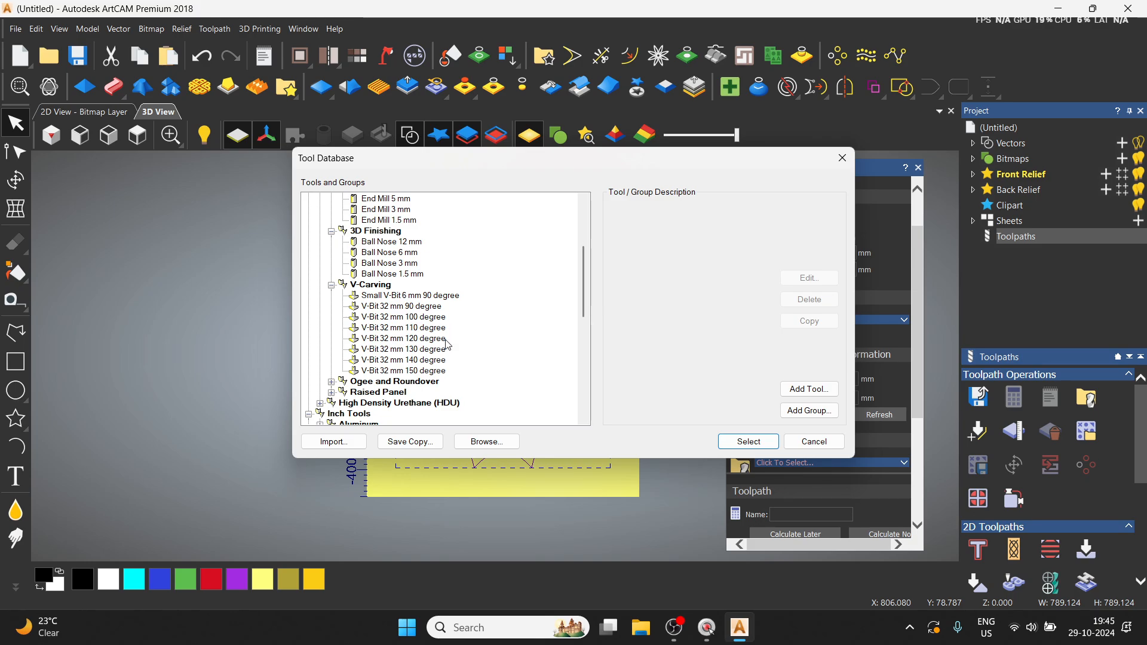
{"action": "left_click", "coordinate": [415, 309]}
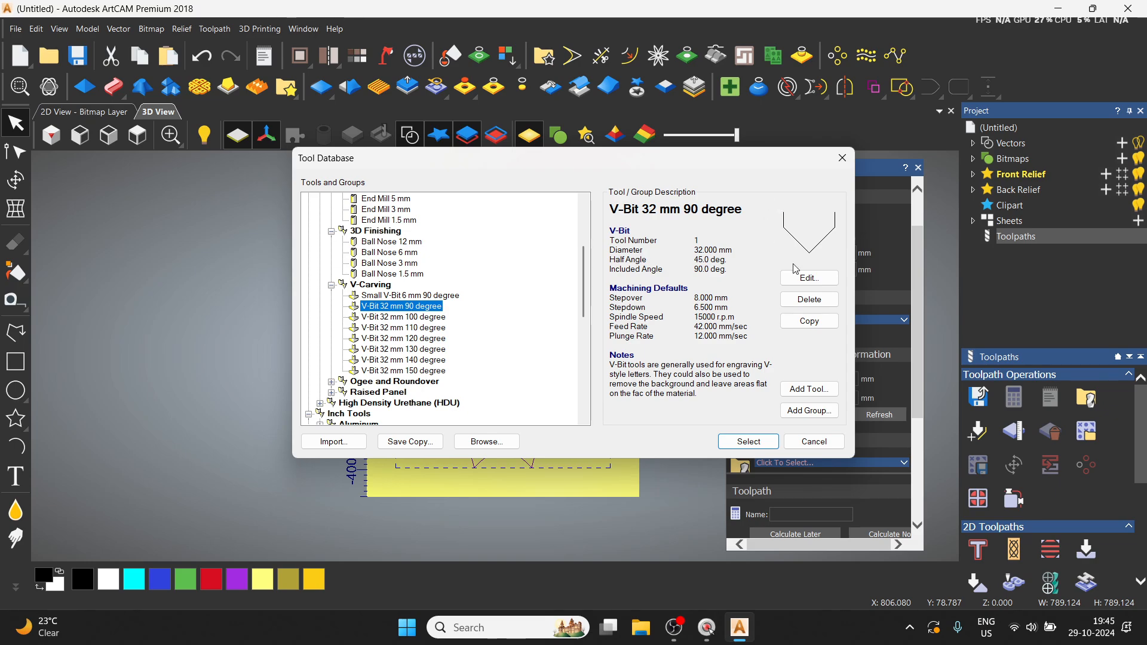
{"action": "left_click", "coordinate": [428, 318]}
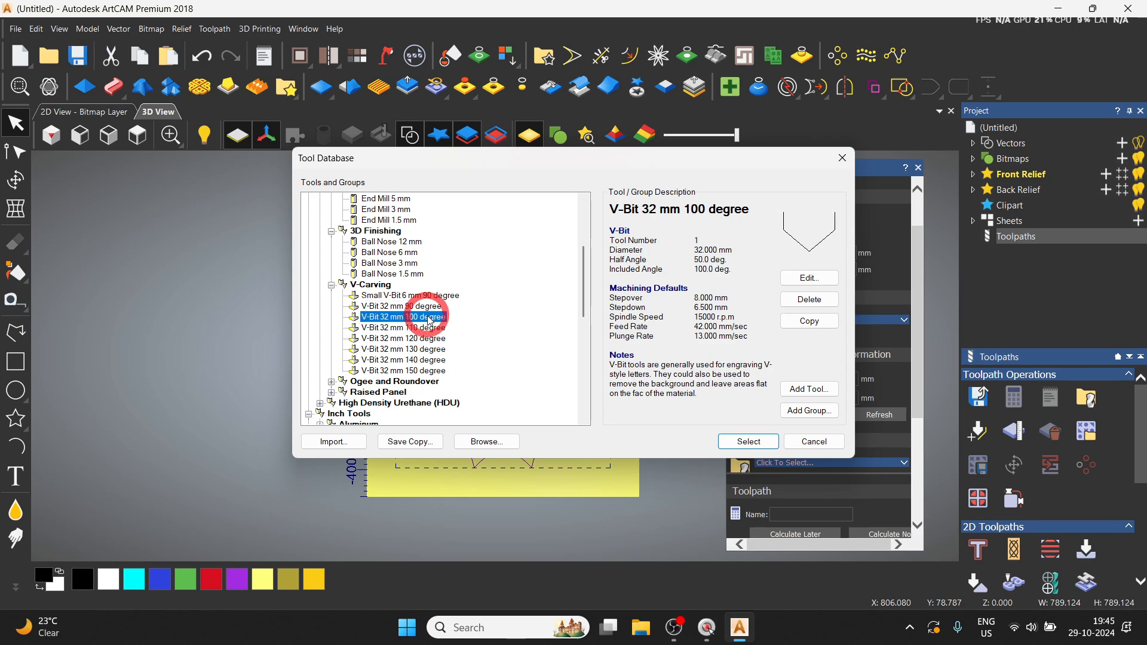
{"action": "left_click", "coordinate": [424, 328]}
{"action": "left_click", "coordinate": [425, 338]}
{"action": "left_click", "coordinate": [426, 349]}
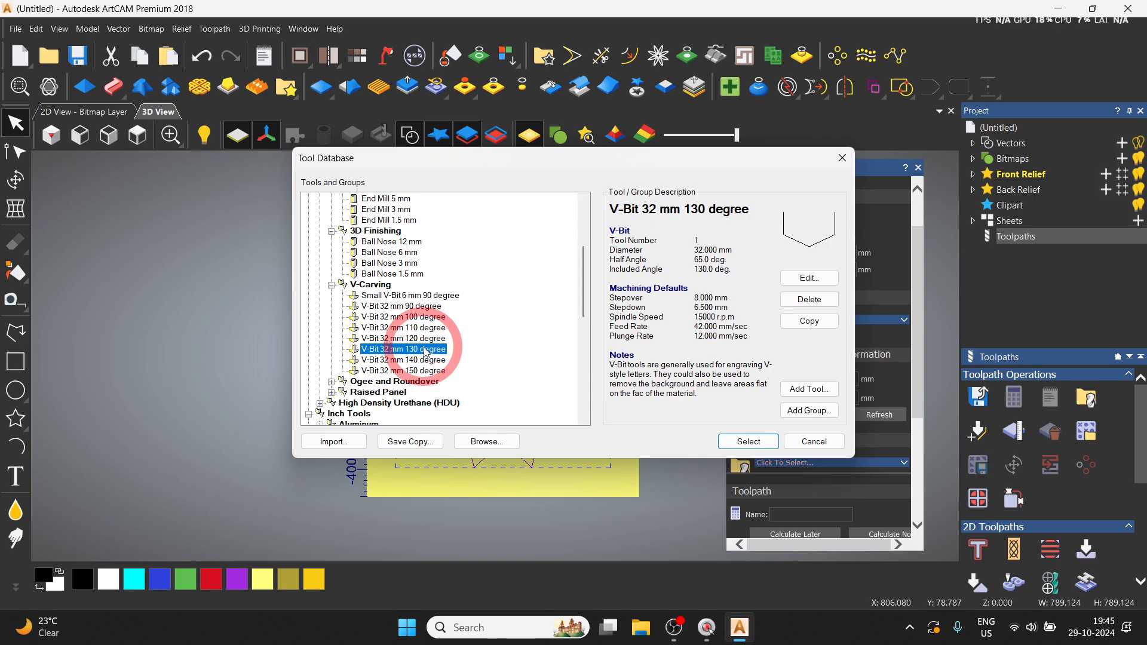
{"action": "left_click", "coordinate": [425, 360]}
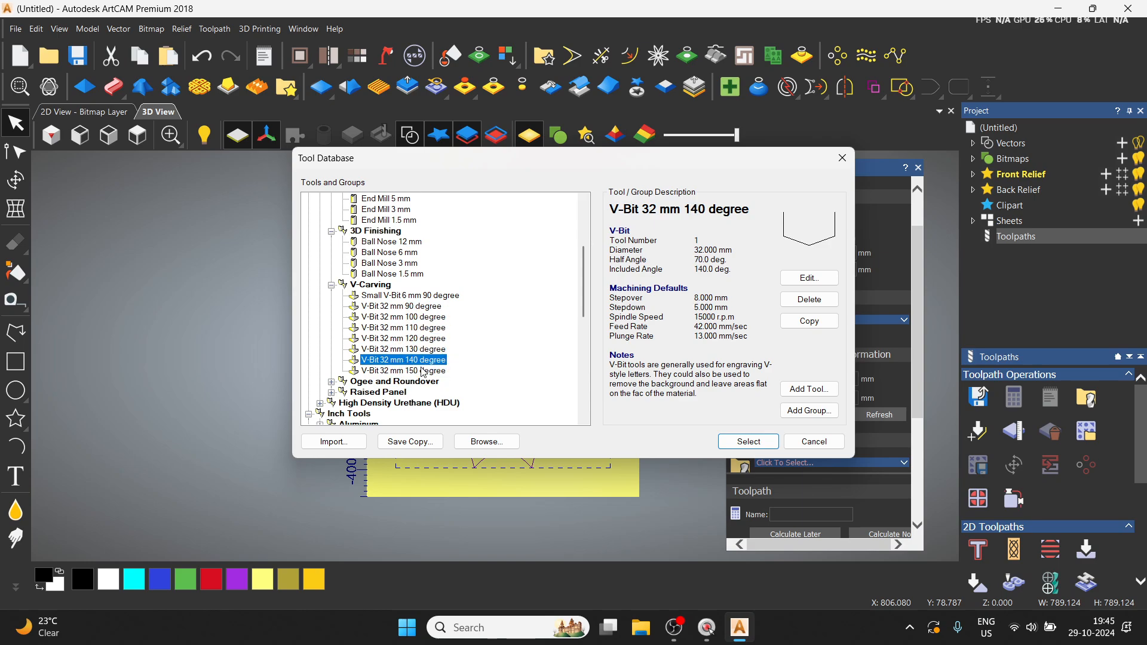
{"action": "left_click", "coordinate": [423, 371]}
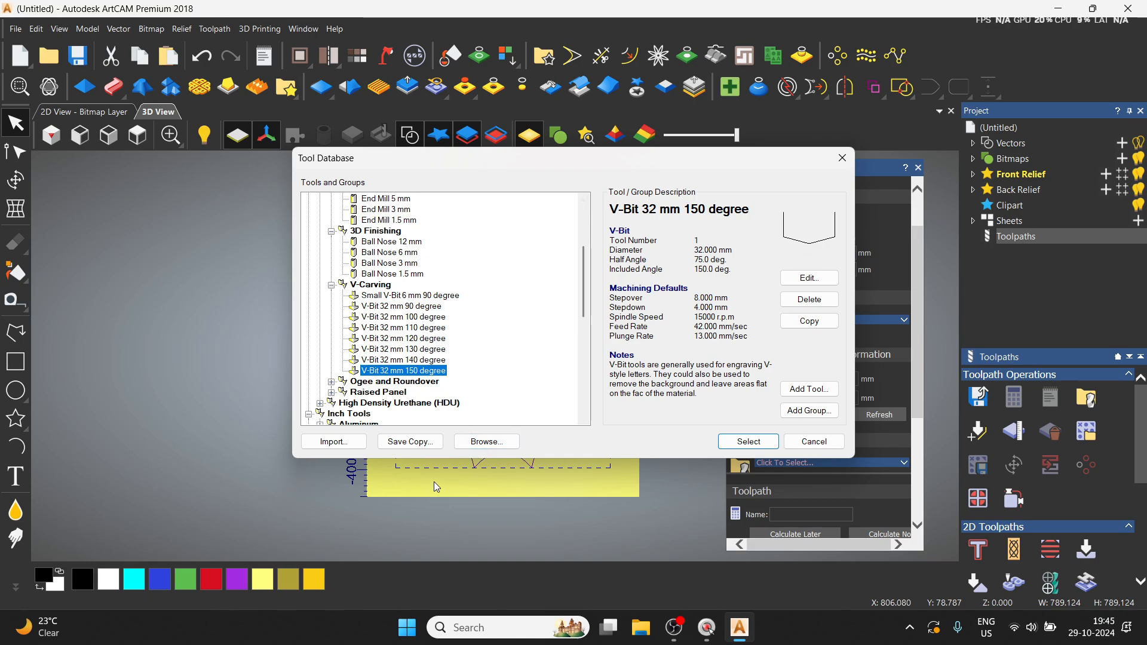
Compare the 90 degree and 150 degree bit profiles and choose V-Bit 32 mm 150 degree as the carving tool
{"action": "left_click", "coordinate": [429, 307]}
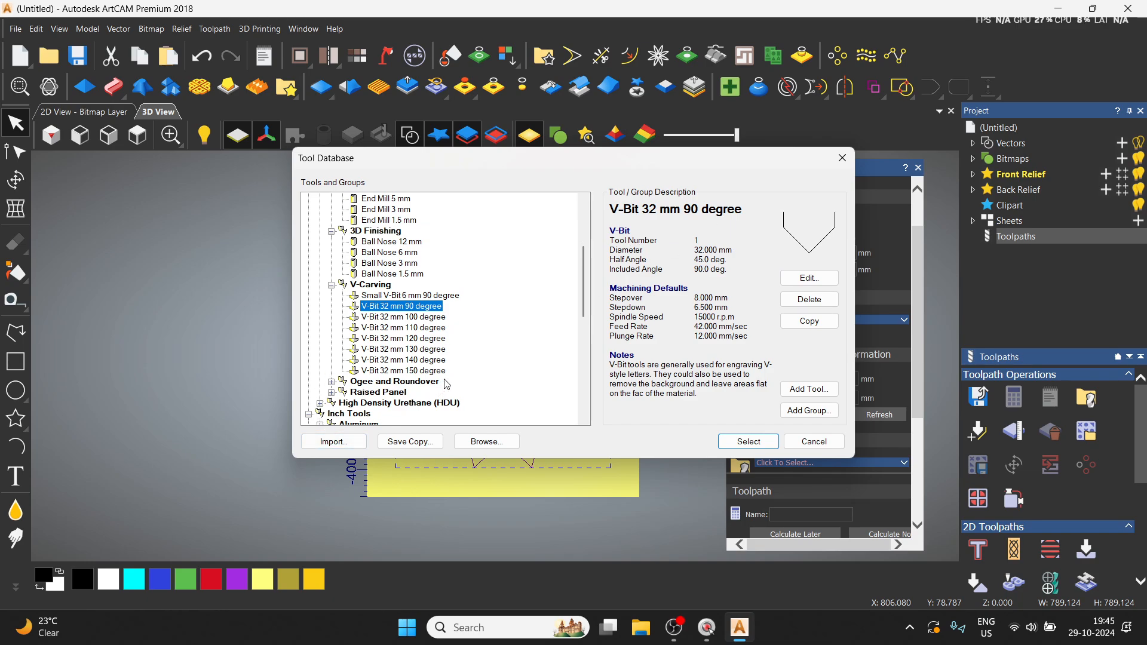
{"action": "left_click", "coordinate": [805, 243]}
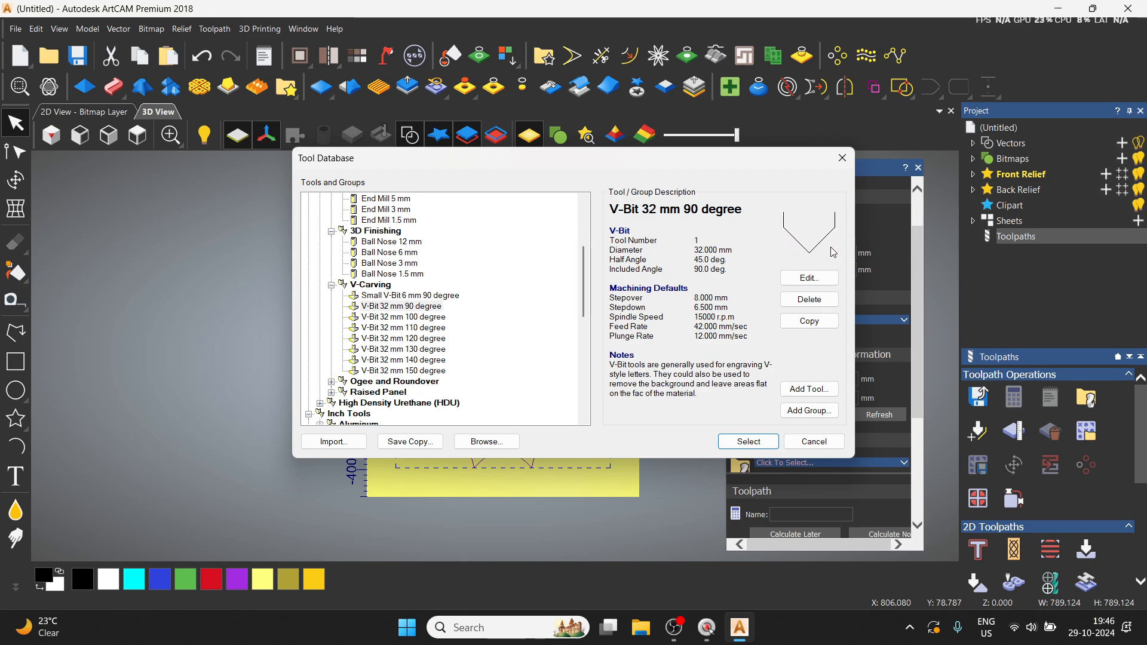
{"action": "left_click", "coordinate": [433, 371]}
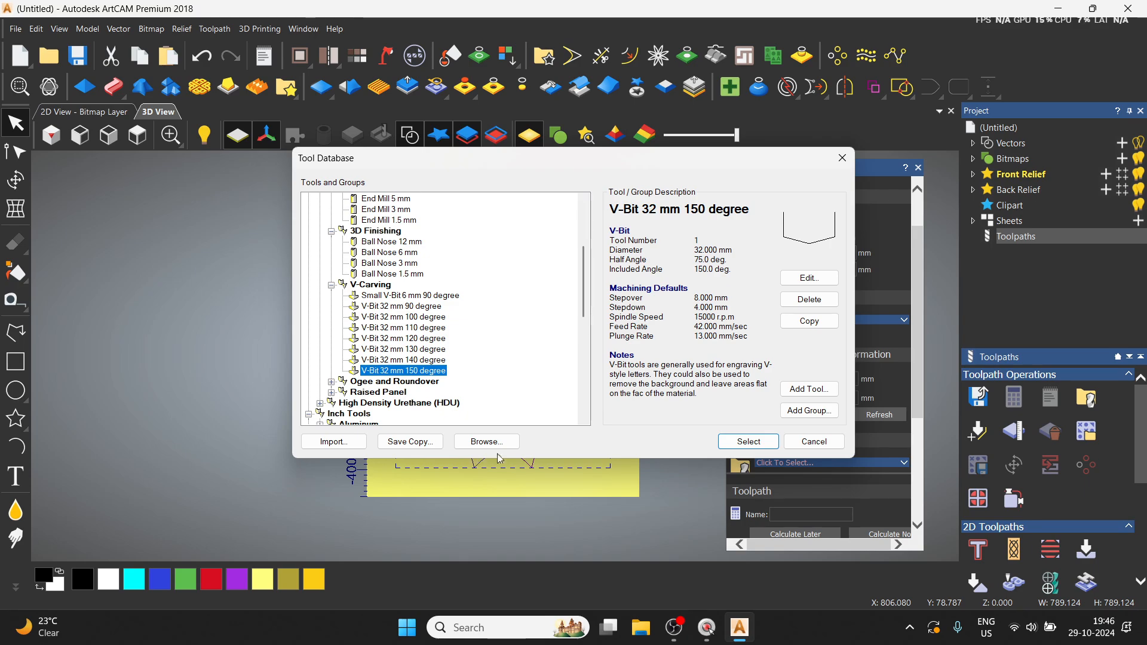
{"action": "left_click", "coordinate": [749, 441]}
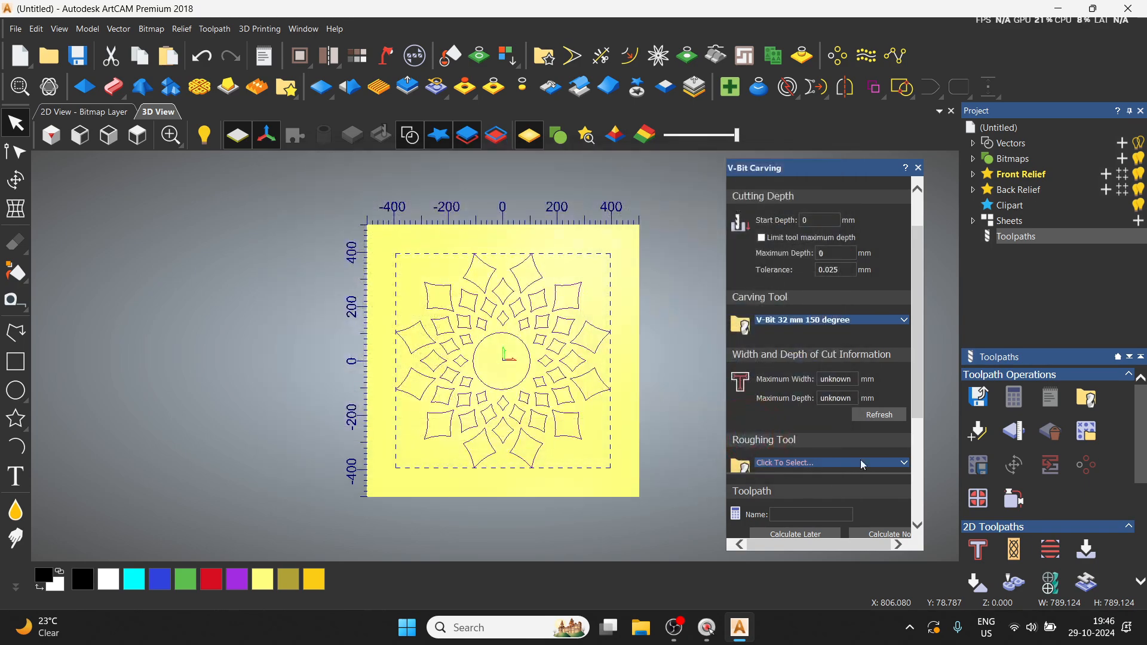
Set the carving tool's feed rate to 100 mm/sec and its plunge rate to 150 mm/sec
{"action": "left_click", "coordinate": [904, 320]}
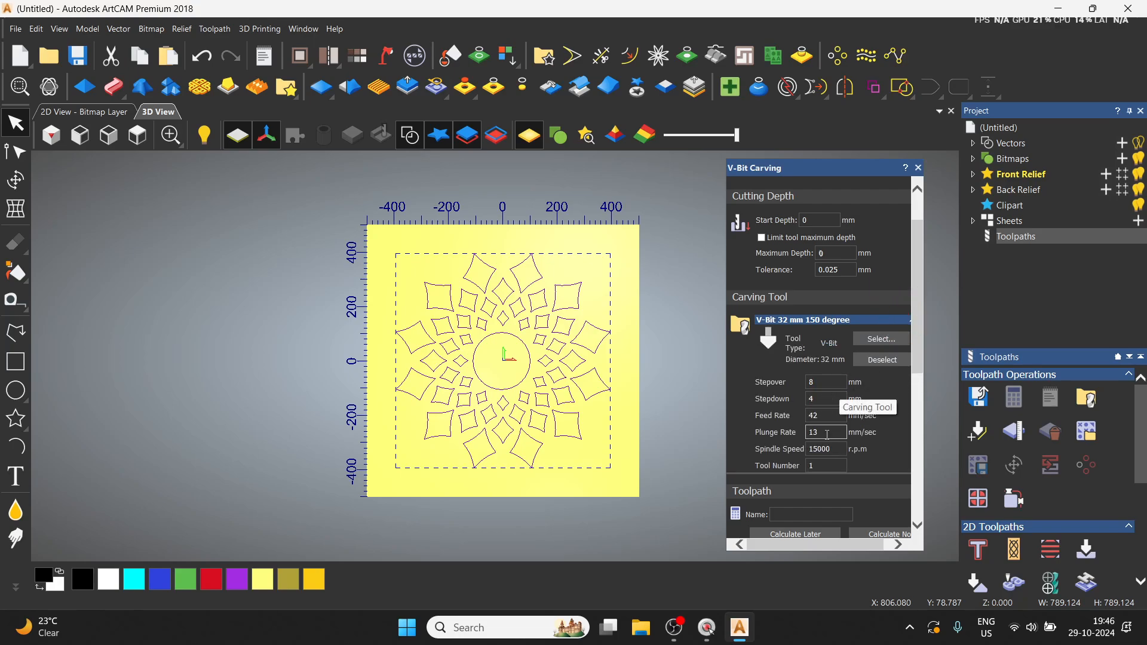
{"action": "left_click", "coordinate": [830, 408]}
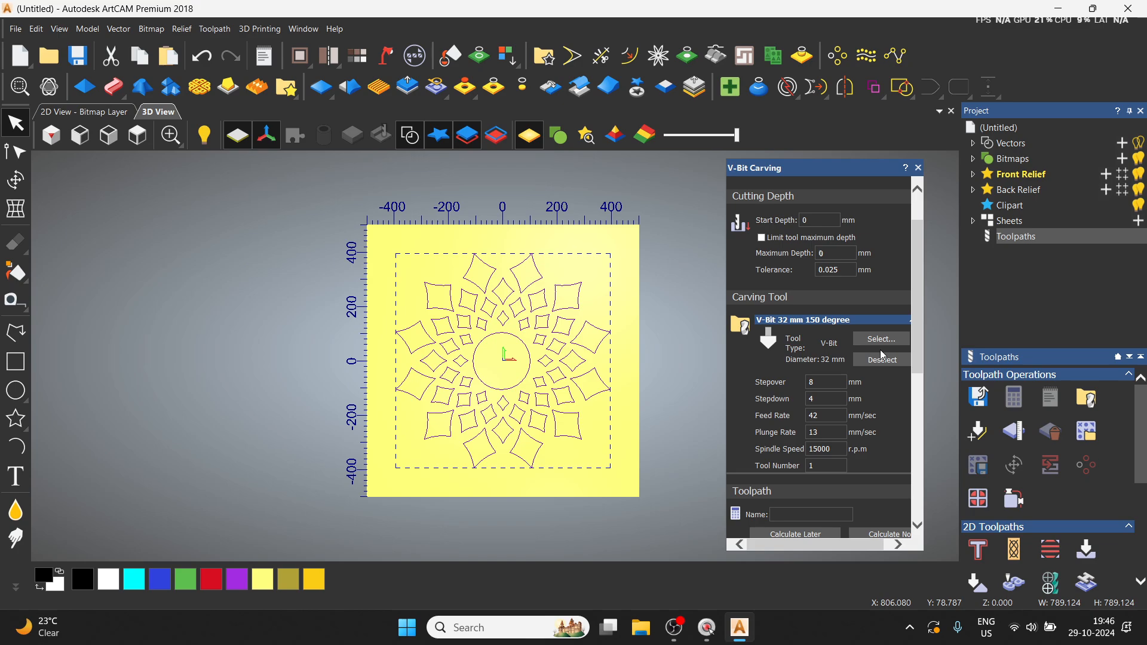
{"action": "left_click", "coordinate": [822, 416]}
{"action": "key", "text": "BackSpace"}
{"action": "key", "text": "BackSpace"}
{"action": "type", "text": "100"}
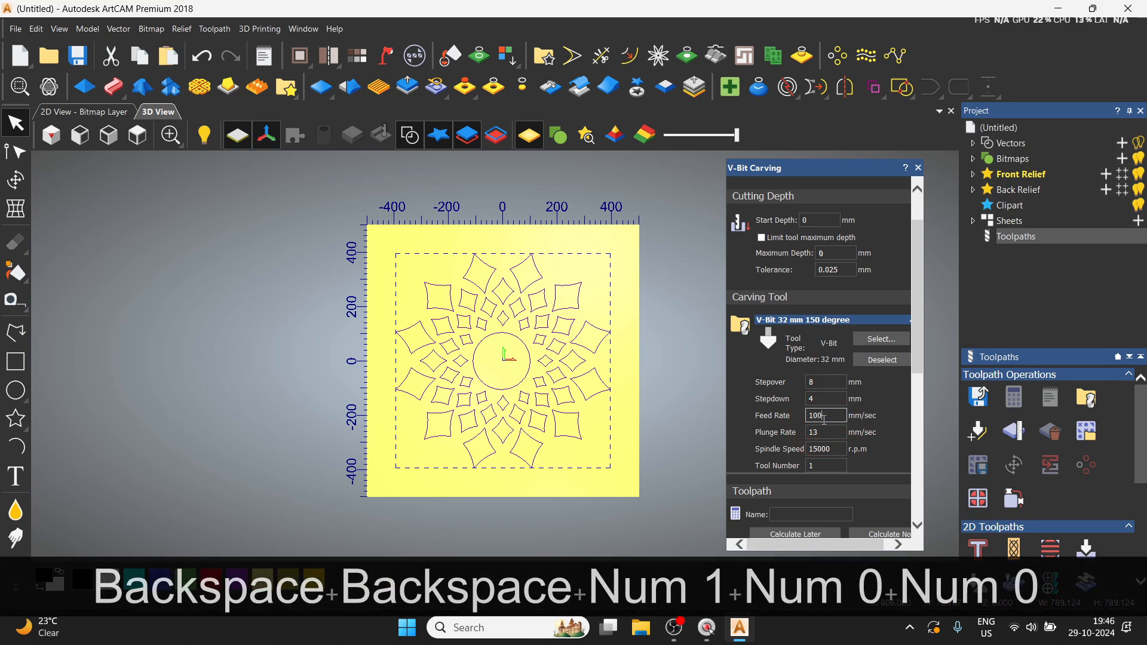
{"action": "left_click", "coordinate": [832, 433]}
{"action": "key", "text": "BackSpace"}
{"action": "type", "text": "50"}
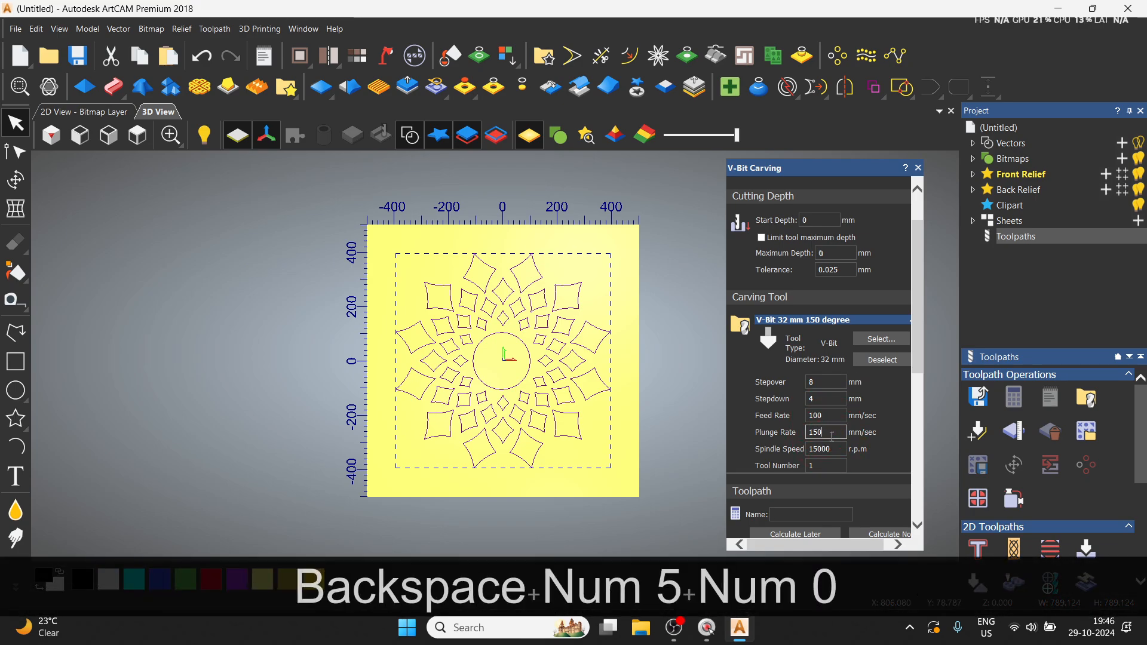
Calculate the maximum width and depth of cut for the selected vectors and collapse the carving tool's settings
{"action": "scroll", "coordinate": [872, 421], "scroll_direction": "down", "scroll_amount": 3}
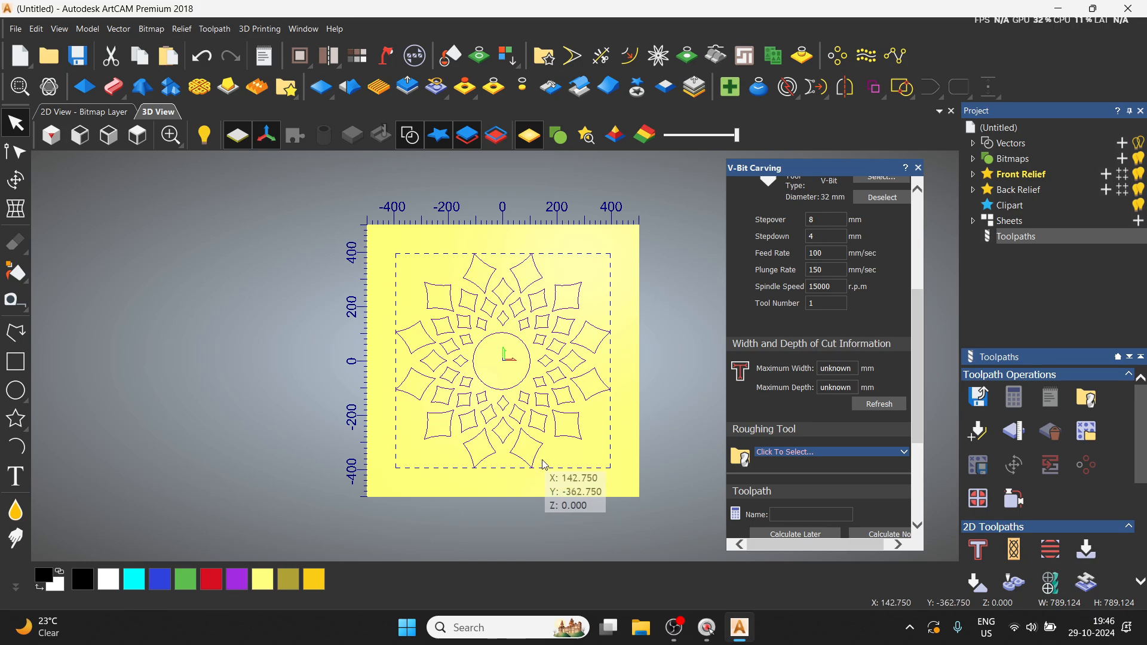
{"action": "left_click", "coordinate": [879, 404]}
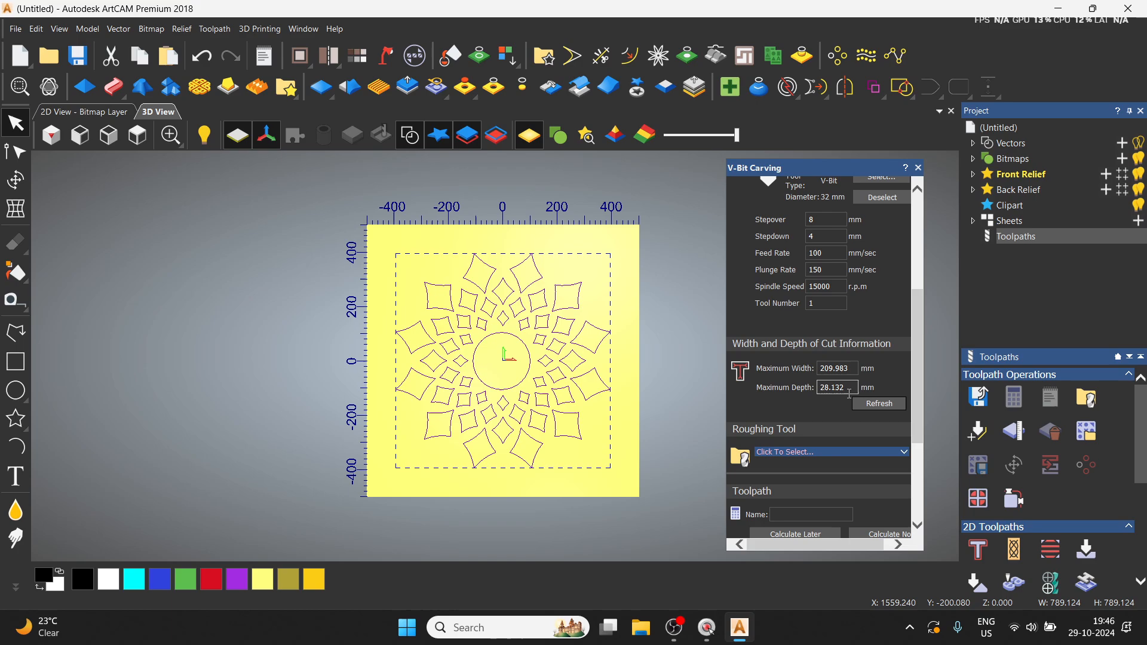
{"action": "scroll", "coordinate": [526, 473], "scroll_direction": "up", "scroll_amount": 5}
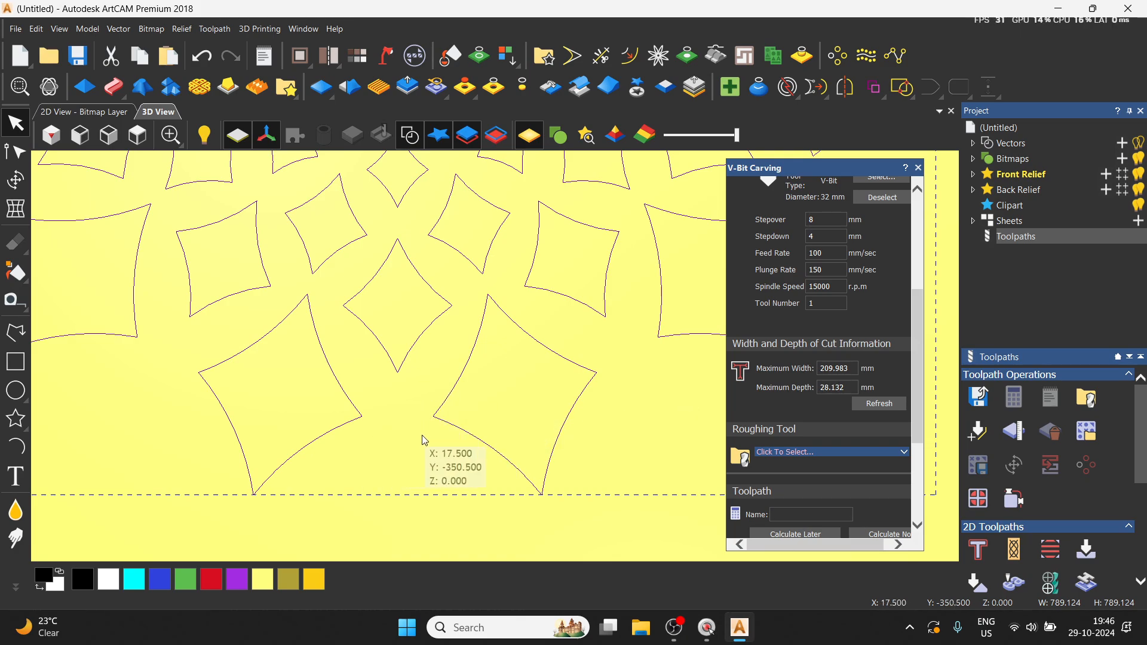
{"action": "scroll", "coordinate": [451, 368], "scroll_direction": "down", "scroll_amount": 4}
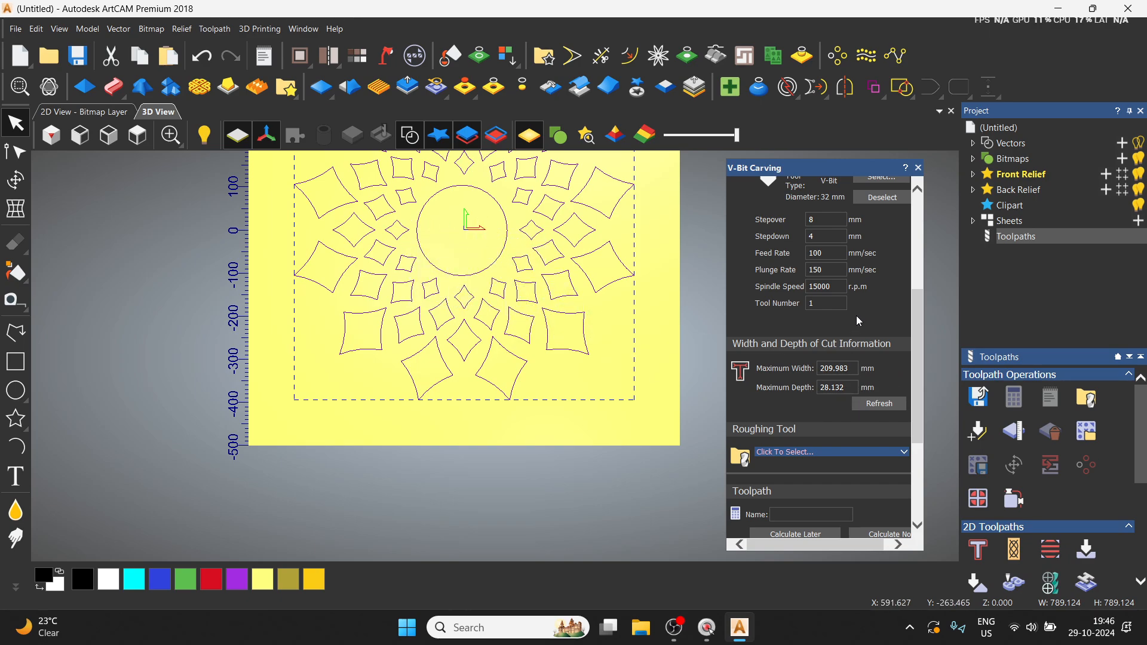
{"action": "scroll", "coordinate": [857, 320], "scroll_direction": "up", "scroll_amount": 1}
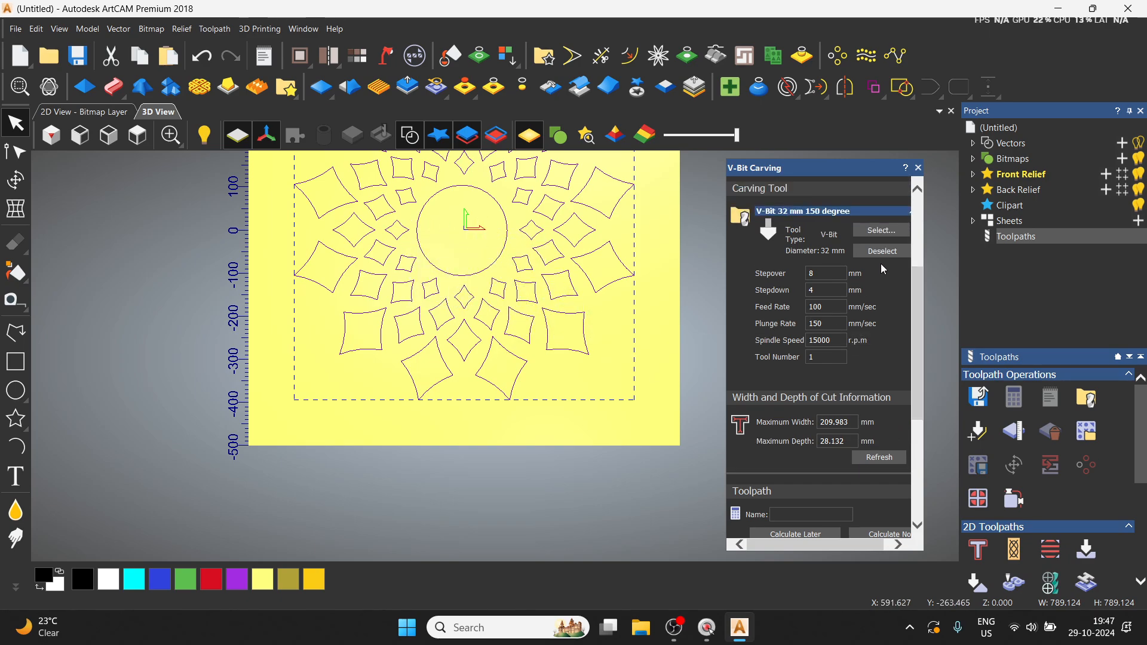
{"action": "left_click", "coordinate": [858, 214]}
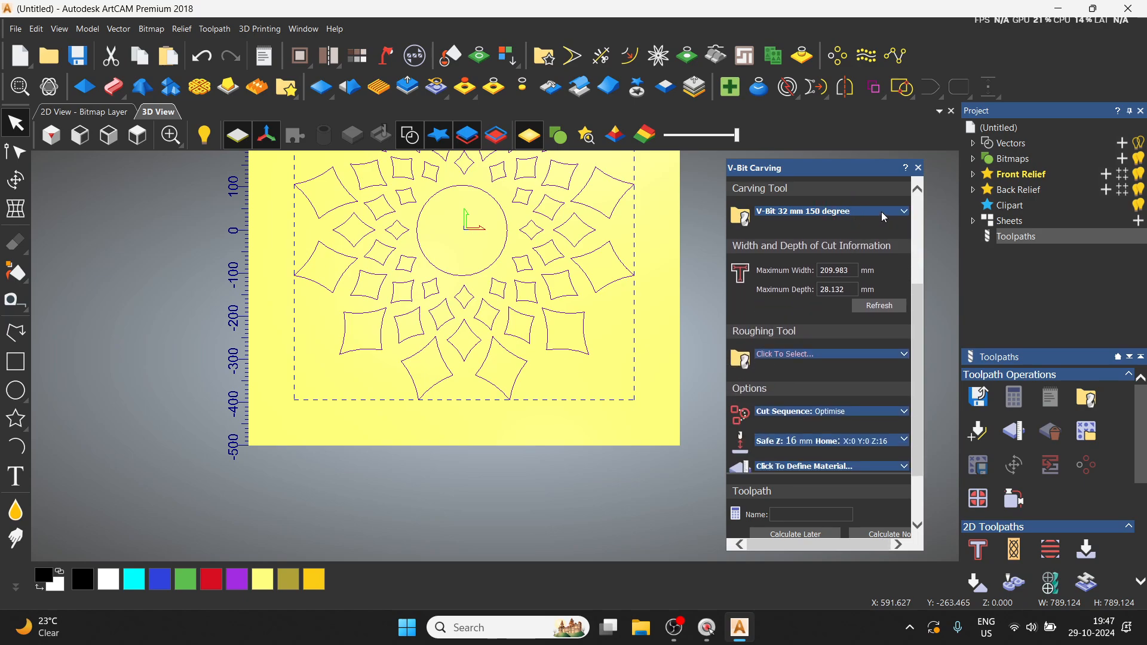
Replace the carving tool with V-Bit 32 mm 90 degree from the Wood or Plastic V-Carving tools
{"action": "left_click", "coordinate": [882, 213]}
{"action": "left_click", "coordinate": [881, 232]}
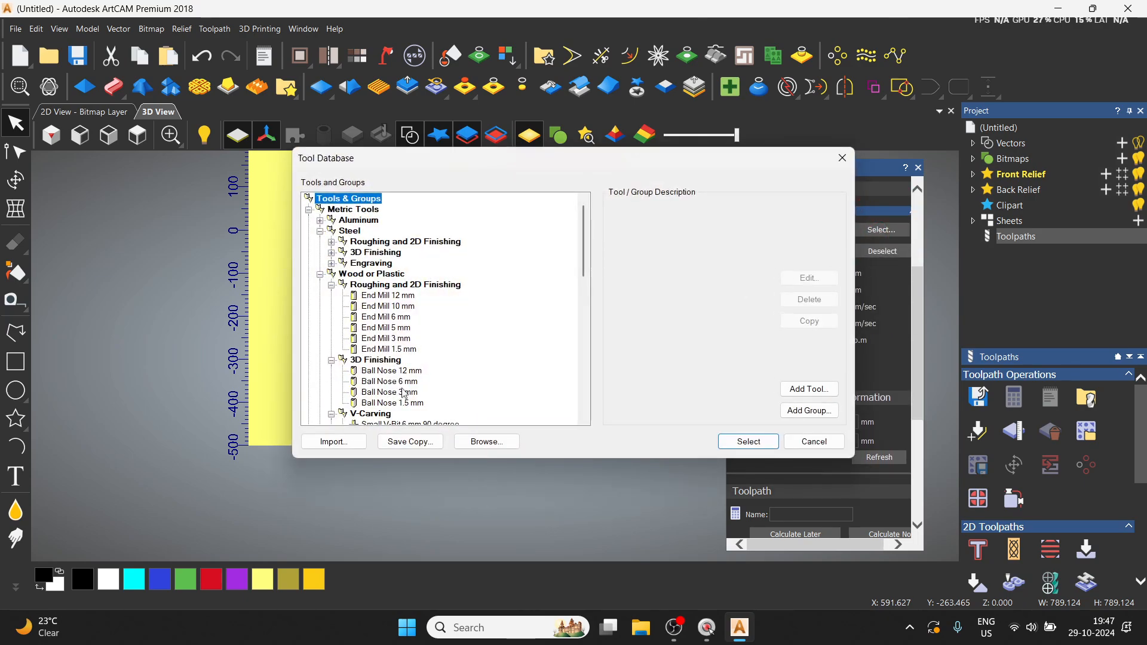
{"action": "scroll", "coordinate": [471, 371], "scroll_direction": "down", "scroll_amount": 2}
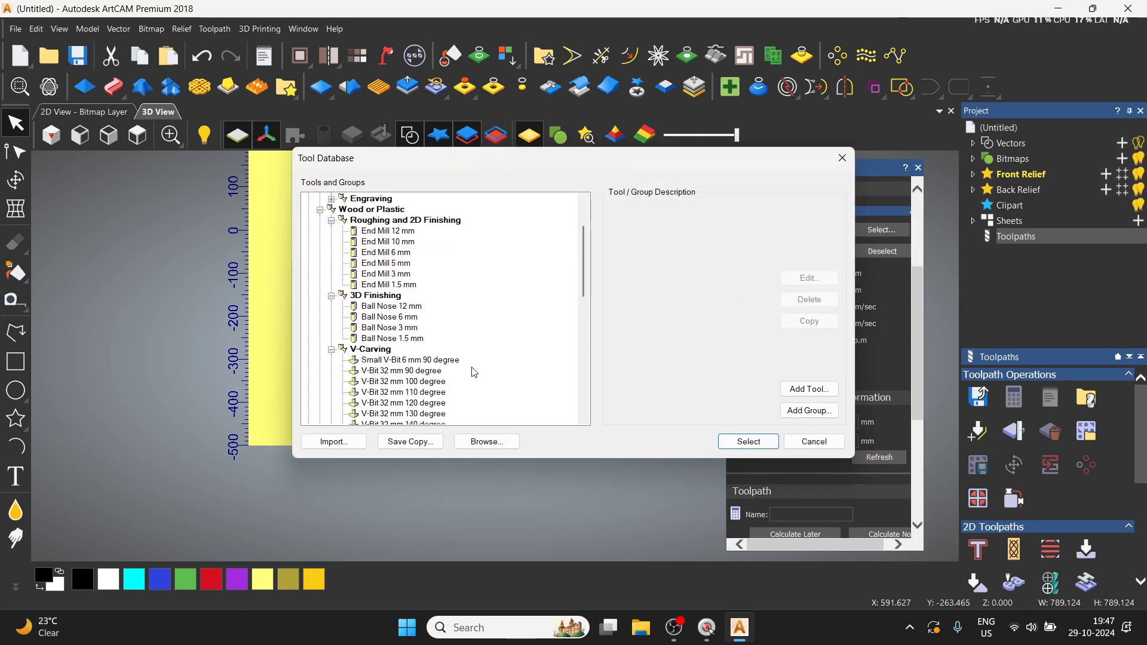
{"action": "left_click", "coordinate": [403, 371]}
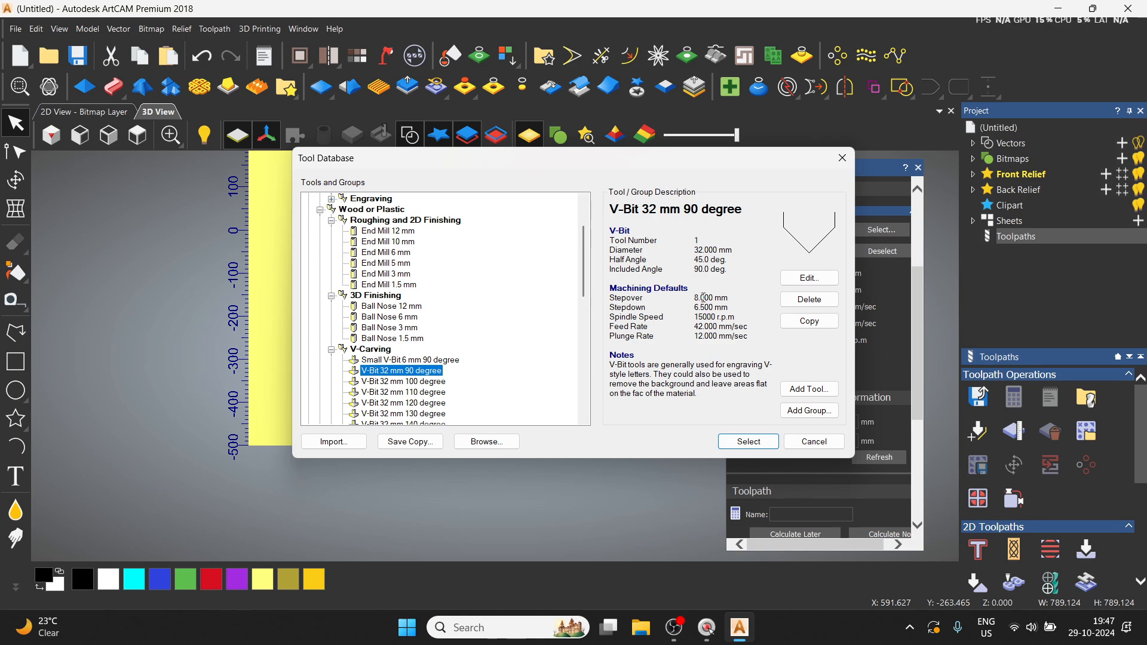
{"action": "left_click", "coordinate": [727, 437]}
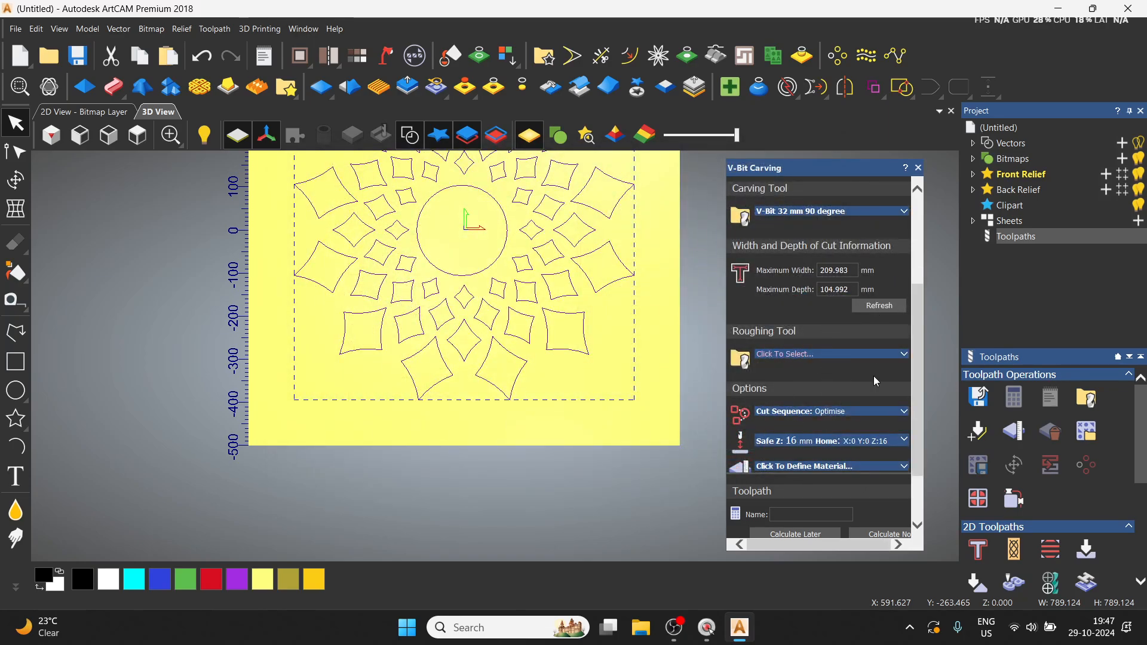
Set the 90 degree carving tool's feed rate to 150 mm/sec and its plunge rate to 100 mm/sec
{"action": "scroll", "coordinate": [819, 342], "scroll_direction": "up", "scroll_amount": 3}
{"action": "left_click", "coordinate": [864, 328]}
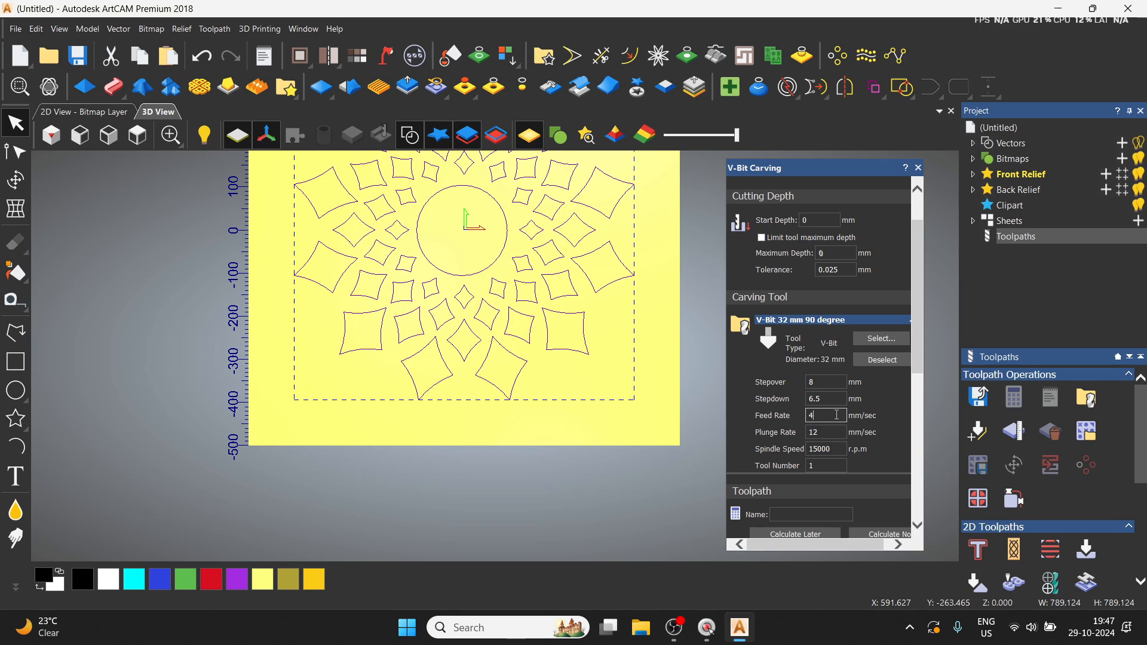
{"action": "key", "text": "BackSpace"}
{"action": "key", "text": "BackSpace"}
{"action": "key", "text": "BackSpace"}
{"action": "type", "text": "5"}
{"action": "key", "text": "BackSpace"}
{"action": "type", "text": "150"}
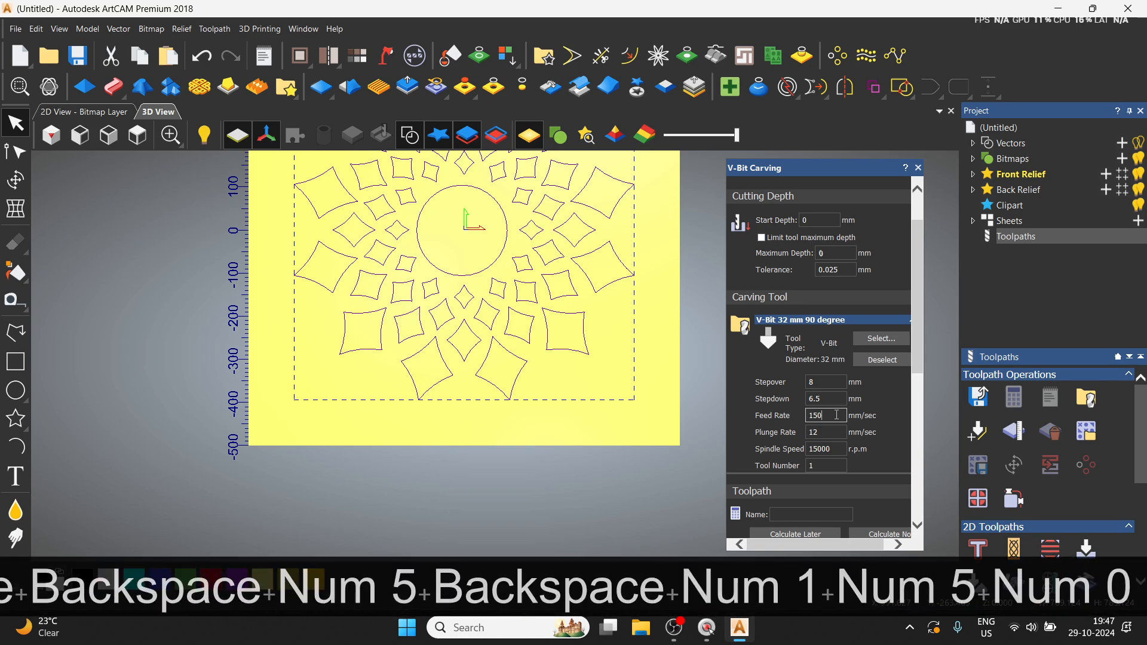
{"action": "left_click", "coordinate": [843, 431]}
{"action": "key", "text": "BackSpace"}
{"action": "type", "text": "00"}
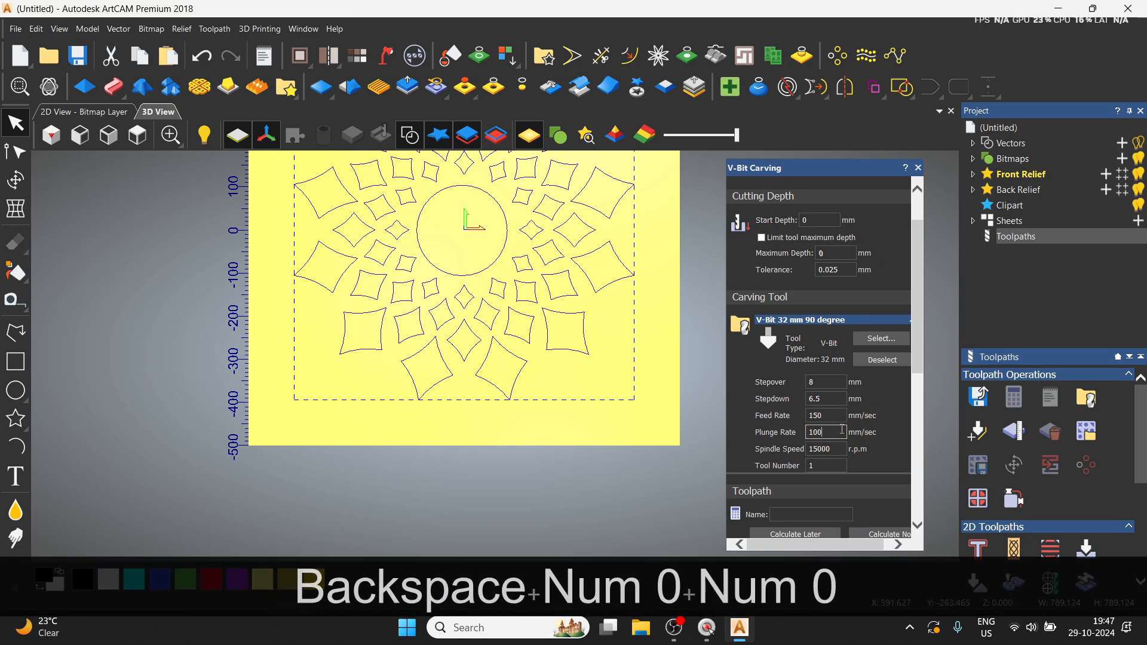
Review the carving tool and cut information, and limit the tool's maximum depth to 25 mm
{"action": "scroll", "coordinate": [894, 426], "scroll_direction": "down", "scroll_amount": 3}
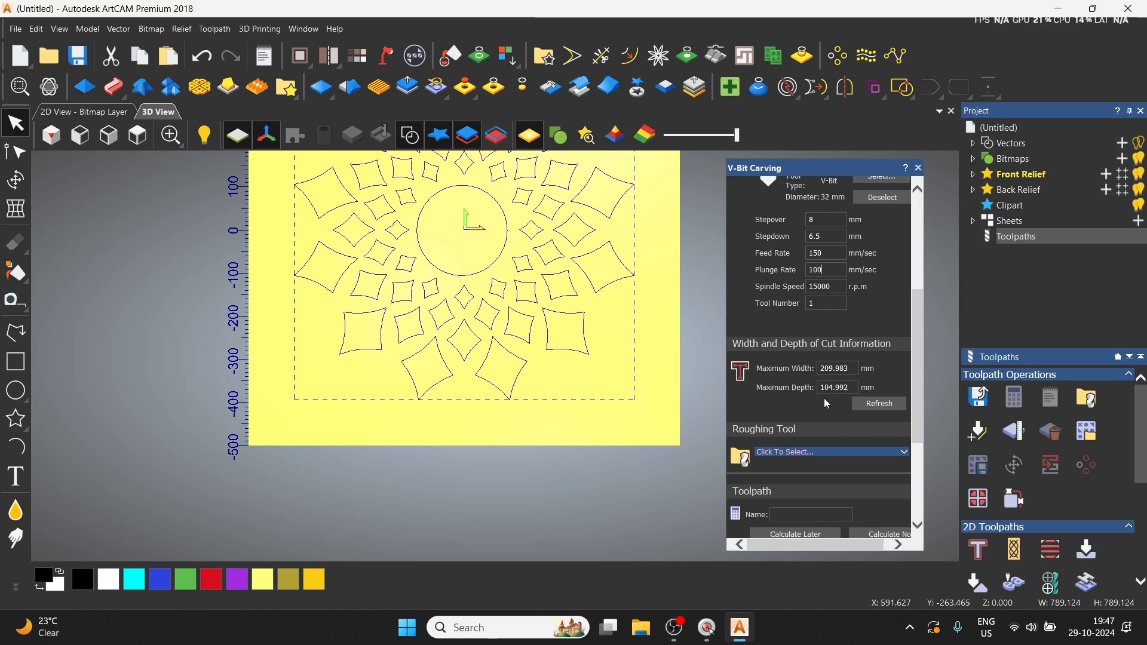
{"action": "scroll", "coordinate": [848, 308], "scroll_direction": "up", "scroll_amount": 1}
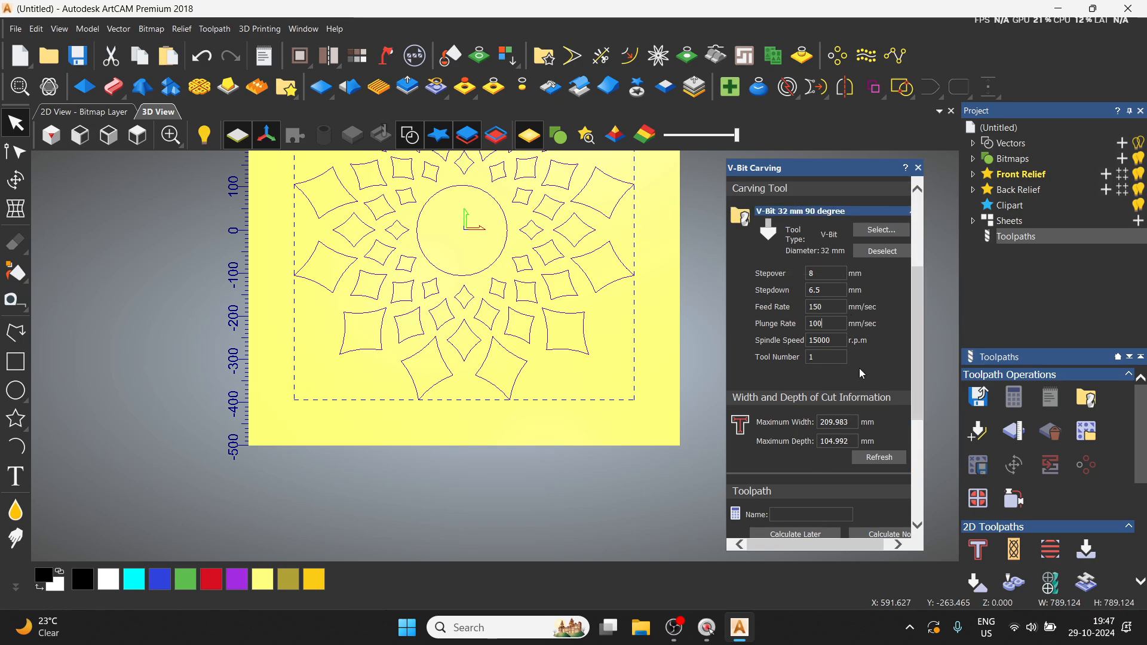
{"action": "scroll", "coordinate": [855, 368], "scroll_direction": "down", "scroll_amount": 4}
{"action": "scroll", "coordinate": [838, 367], "scroll_direction": "up", "scroll_amount": 2}
{"action": "scroll", "coordinate": [830, 348], "scroll_direction": "up", "scroll_amount": 2}
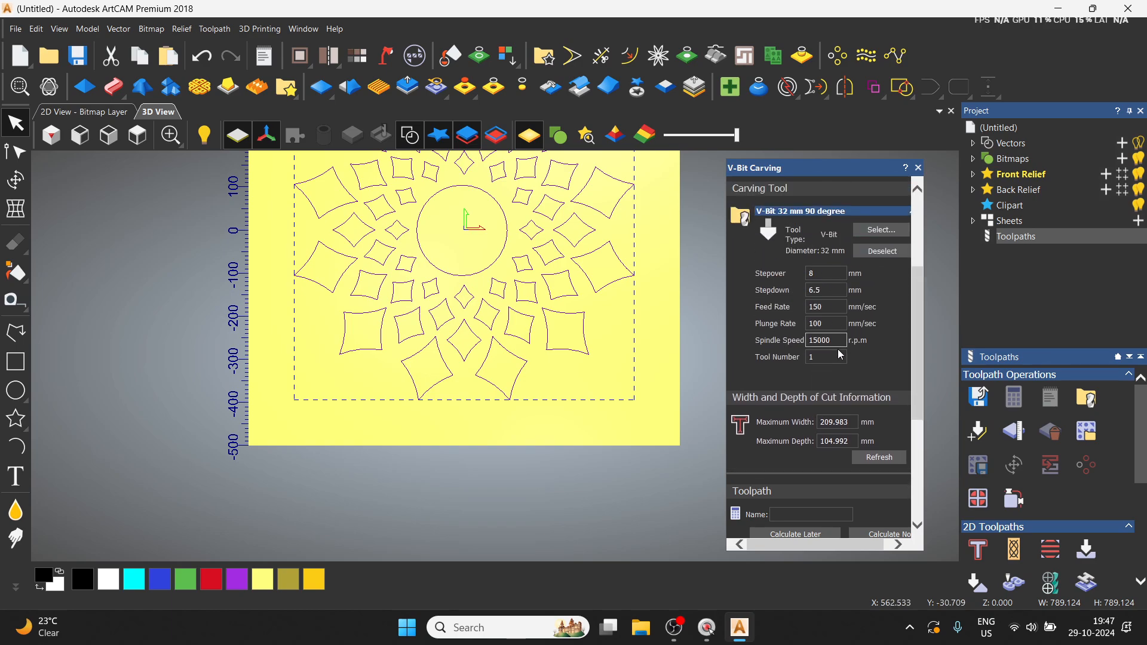
{"action": "scroll", "coordinate": [854, 382], "scroll_direction": "up", "scroll_amount": 3}
{"action": "scroll", "coordinate": [854, 384], "scroll_direction": "down", "scroll_amount": 3}
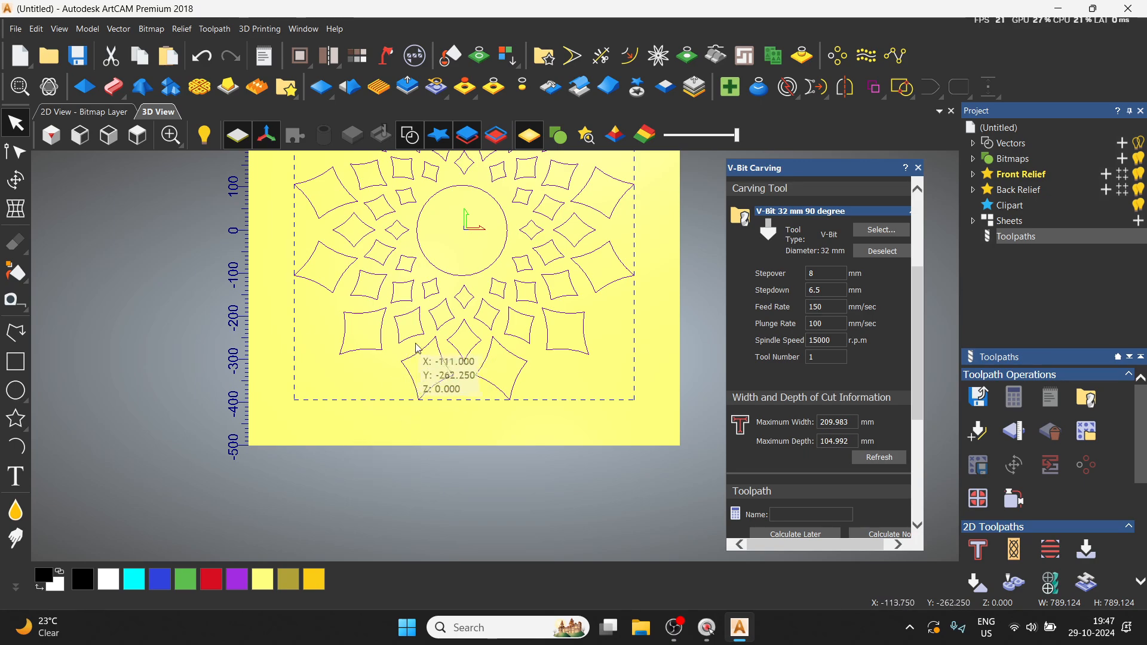
{"action": "scroll", "coordinate": [819, 364], "scroll_direction": "up", "scroll_amount": 3}
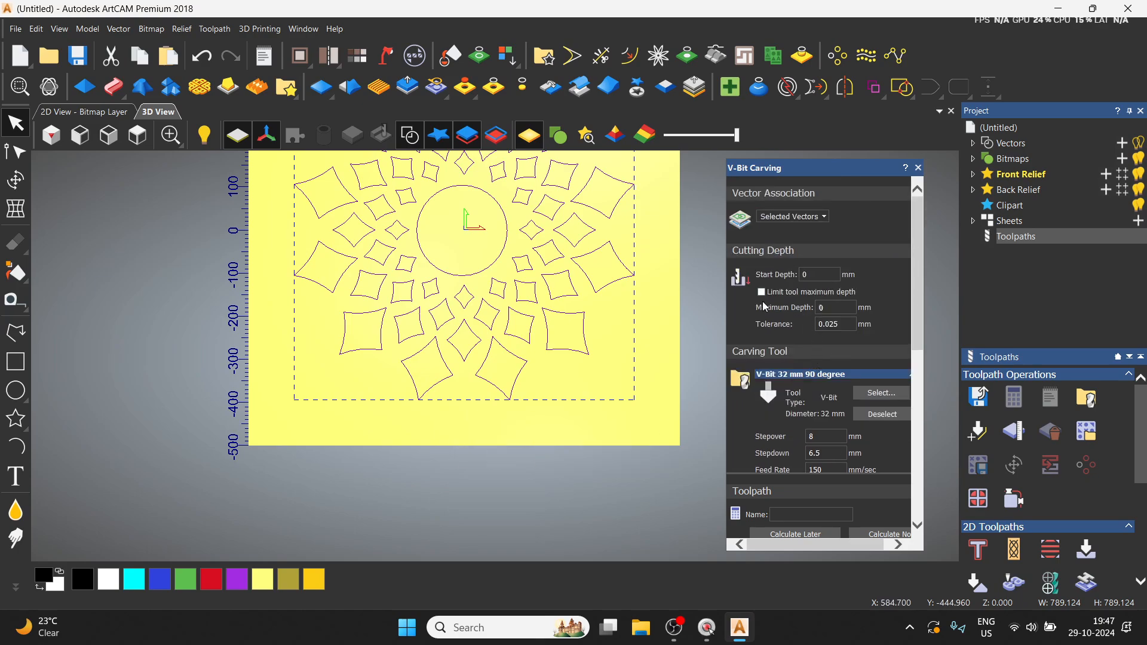
{"action": "left_click", "coordinate": [834, 306]}
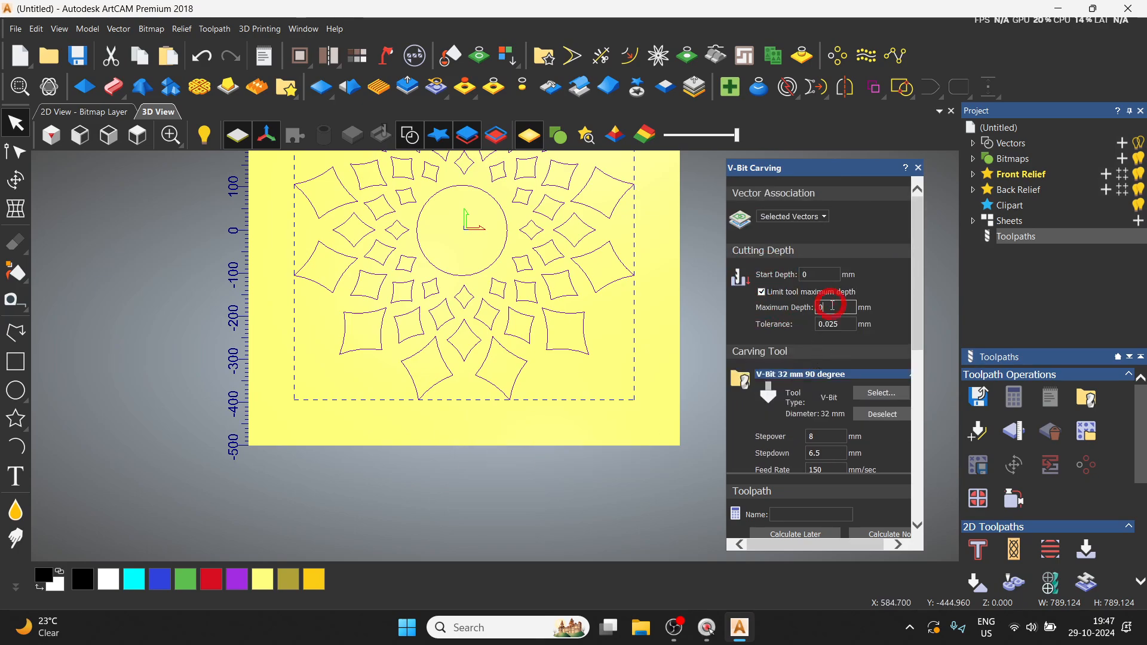
{"action": "key", "text": "BackSpace"}
{"action": "type", "text": "25"}
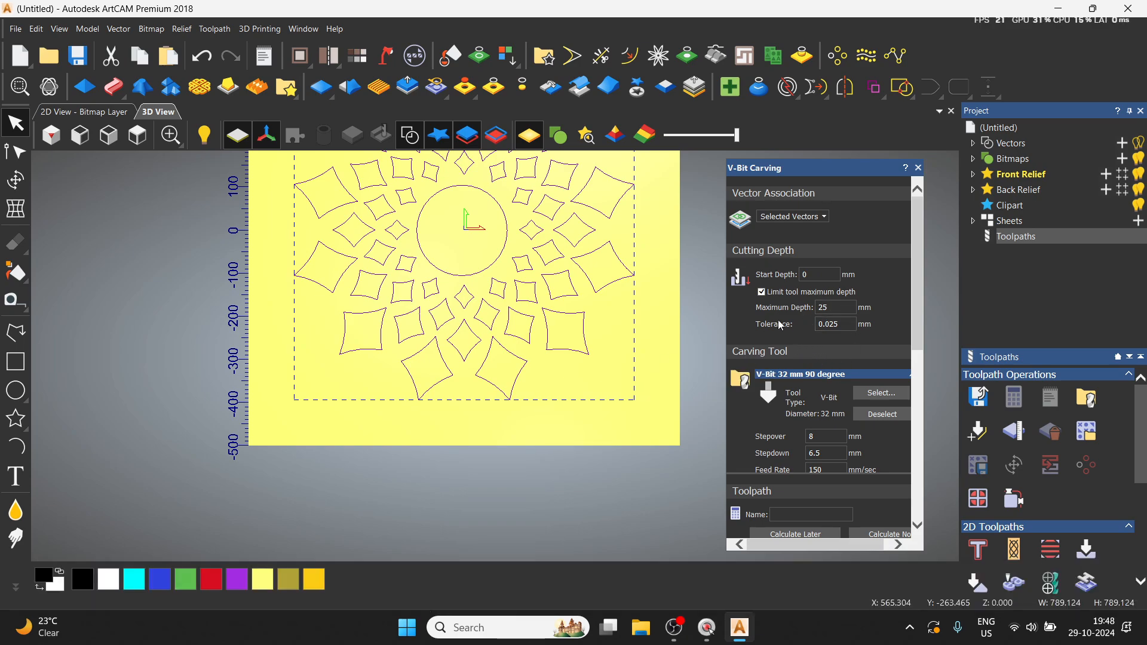
Define the material for the V-bit carving with a thickness of 30 mm
{"action": "scroll", "coordinate": [805, 426], "scroll_direction": "down", "scroll_amount": 5}
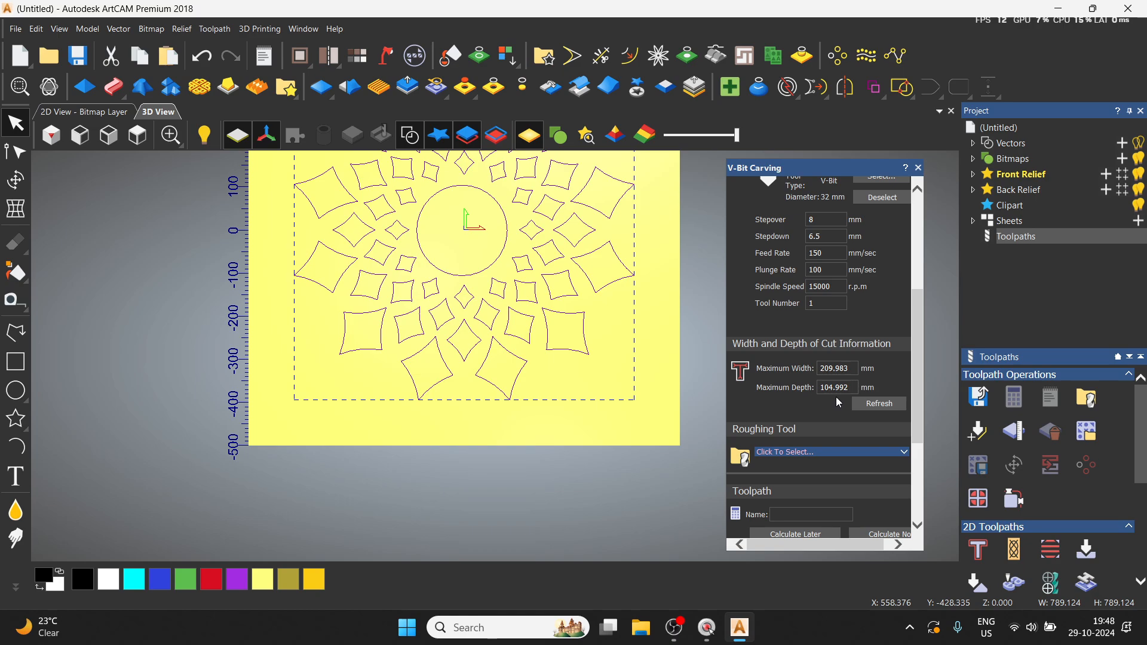
{"action": "scroll", "coordinate": [505, 382], "scroll_direction": "up", "scroll_amount": 3}
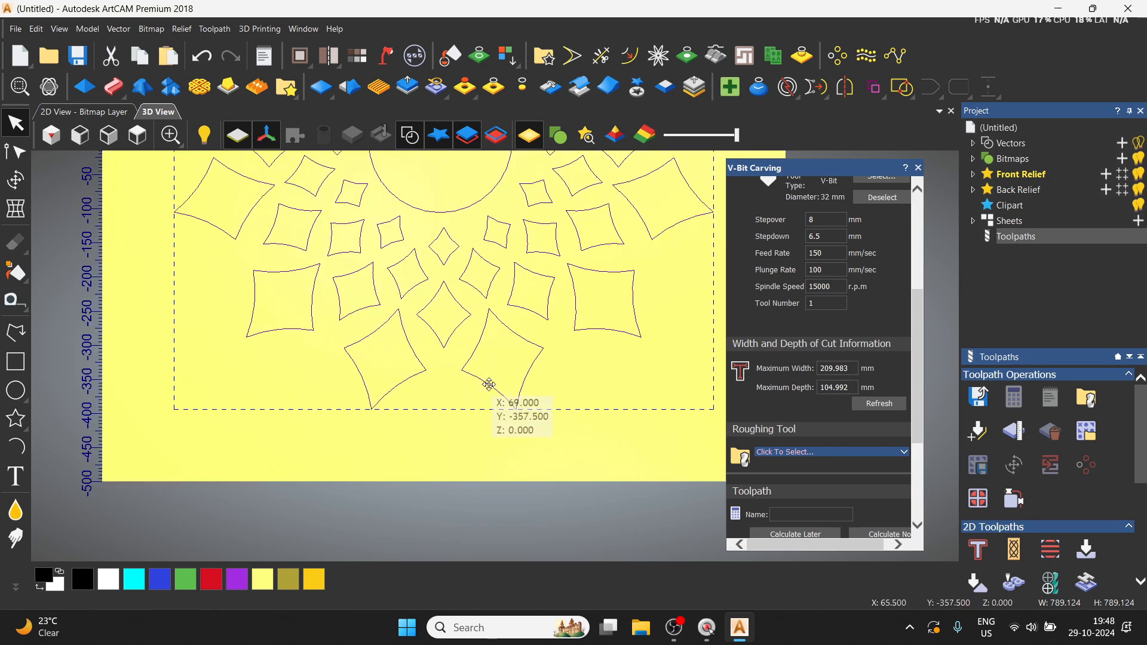
{"action": "scroll", "coordinate": [478, 392], "scroll_direction": "down", "scroll_amount": 3}
{"action": "scroll", "coordinate": [840, 354], "scroll_direction": "up", "scroll_amount": 5}
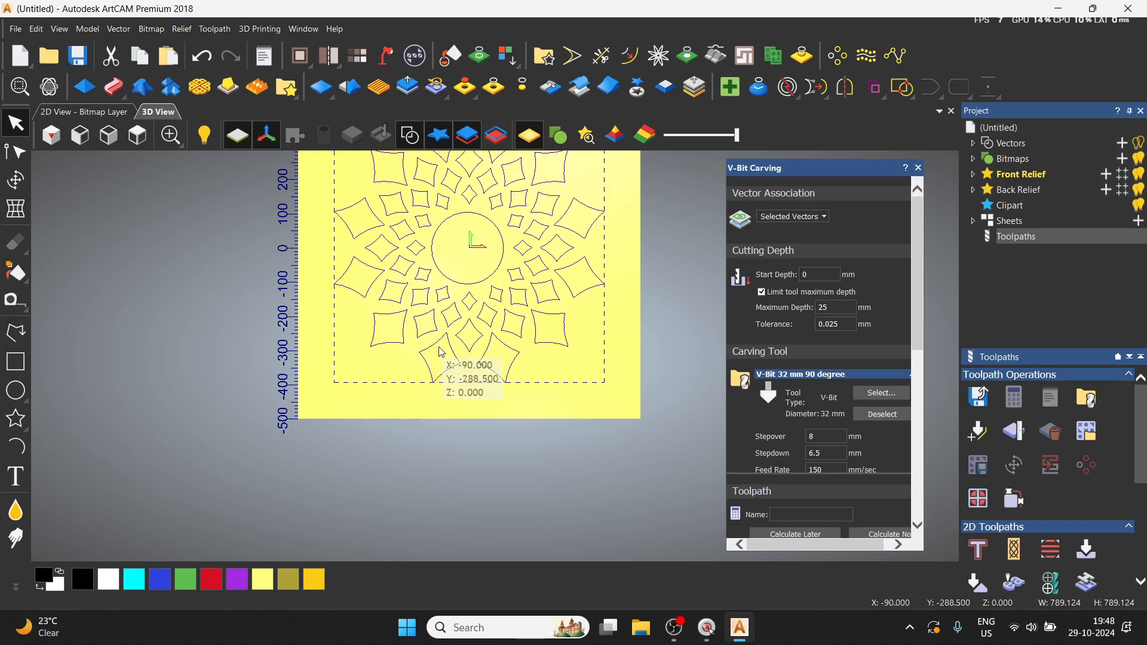
{"action": "scroll", "coordinate": [852, 435], "scroll_direction": "down", "scroll_amount": 4}
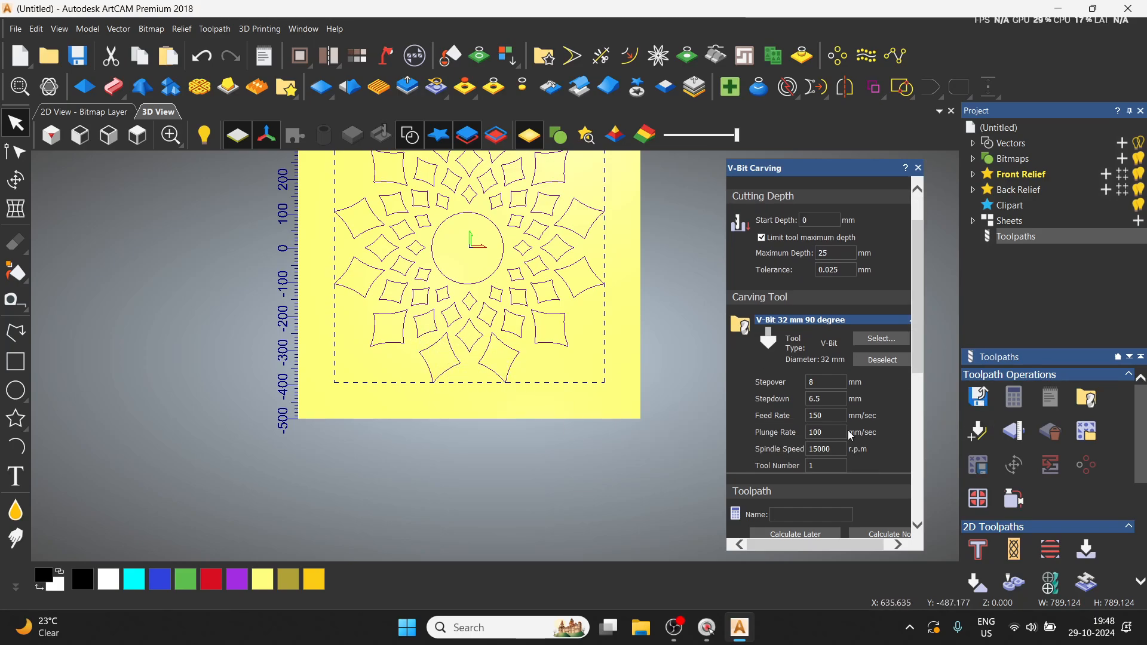
{"action": "scroll", "coordinate": [848, 429], "scroll_direction": "down", "scroll_amount": 4}
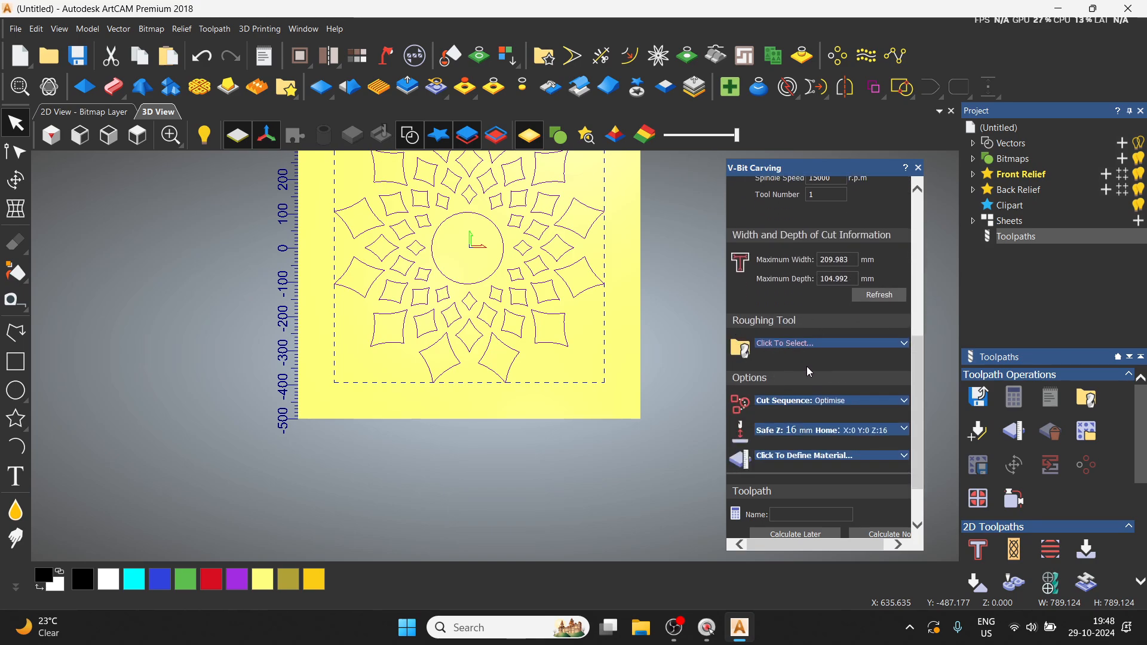
{"action": "scroll", "coordinate": [804, 364], "scroll_direction": "down", "scroll_amount": 3}
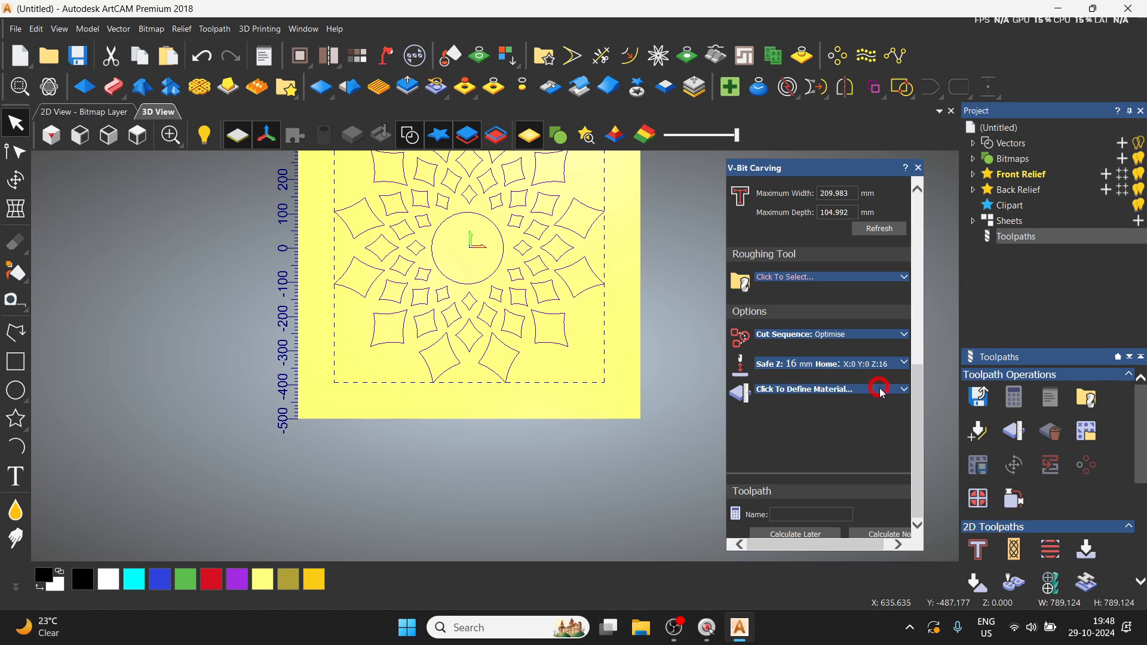
{"action": "left_click", "coordinate": [880, 389]}
{"action": "type", "text": "30"}
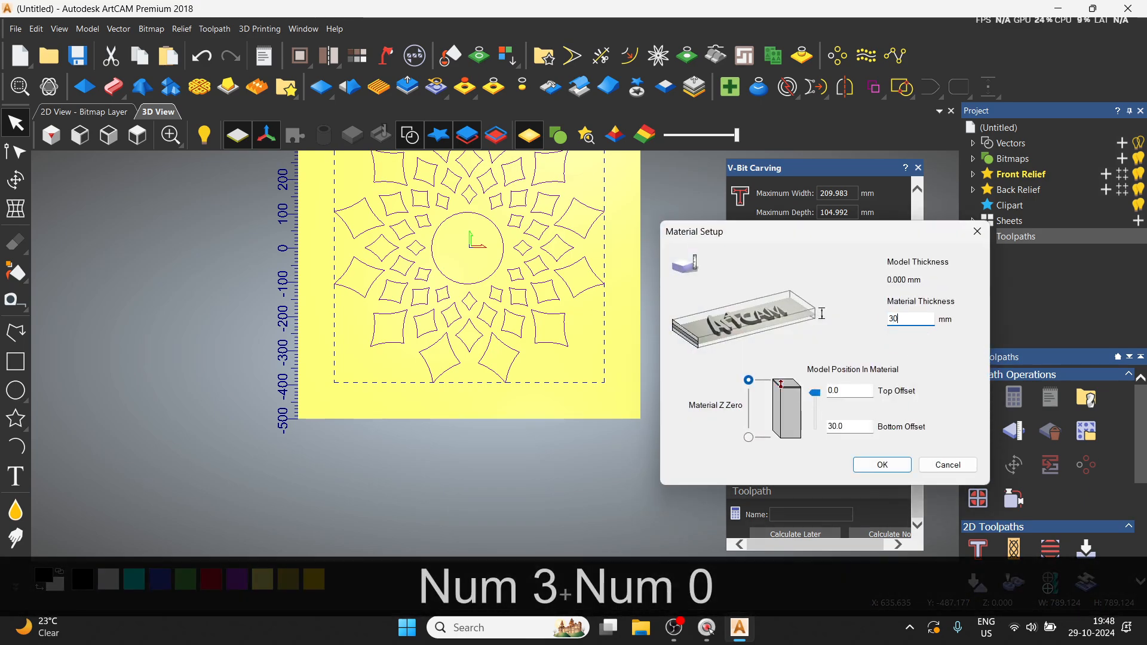
{"action": "left_click", "coordinate": [883, 465]}
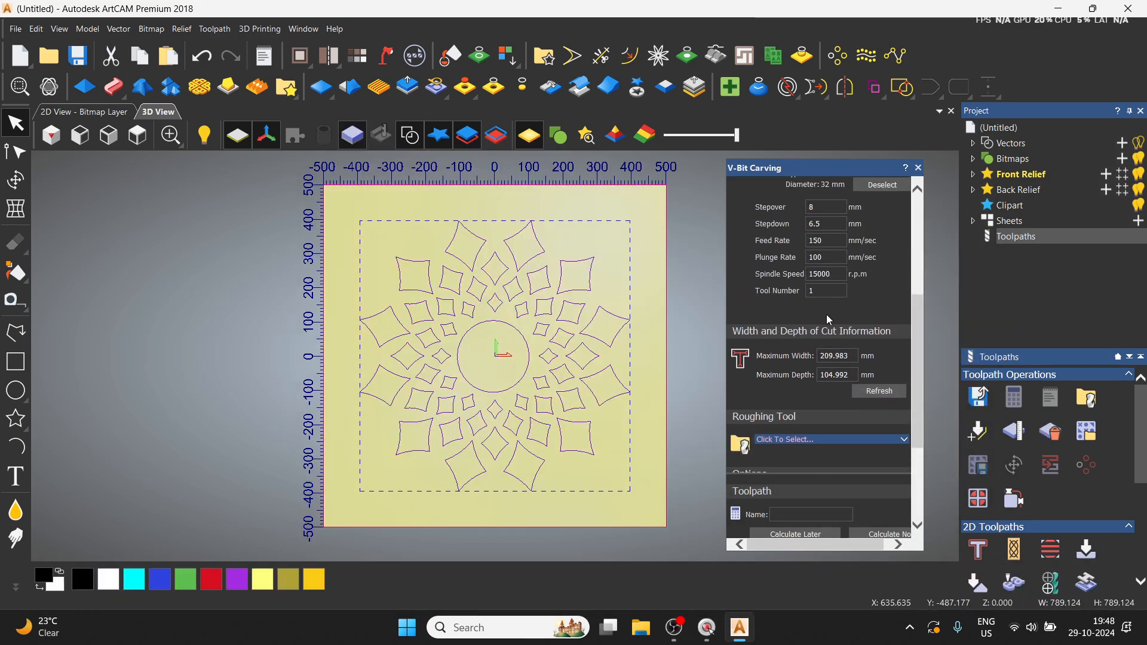
Calculate the V-bit carving toolpath, inspect its passes over the pattern and close the carving settings
{"action": "left_click", "coordinate": [889, 535]}
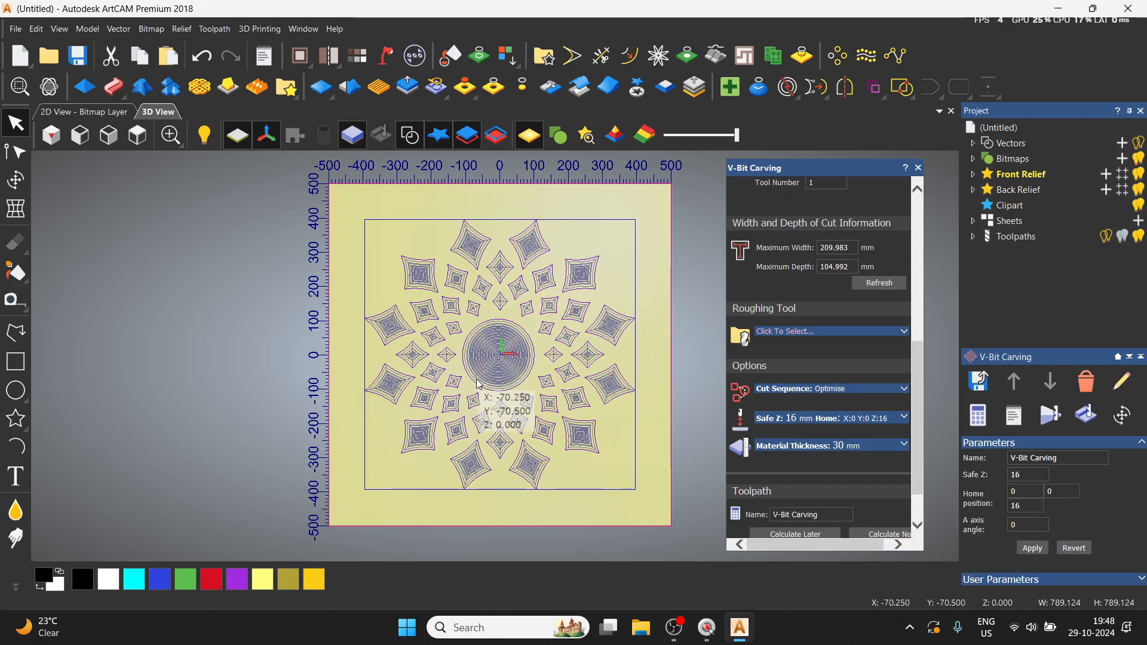
{"action": "scroll", "coordinate": [480, 385], "scroll_direction": "up", "scroll_amount": 5}
{"action": "scroll", "coordinate": [853, 376], "scroll_direction": "up", "scroll_amount": 5}
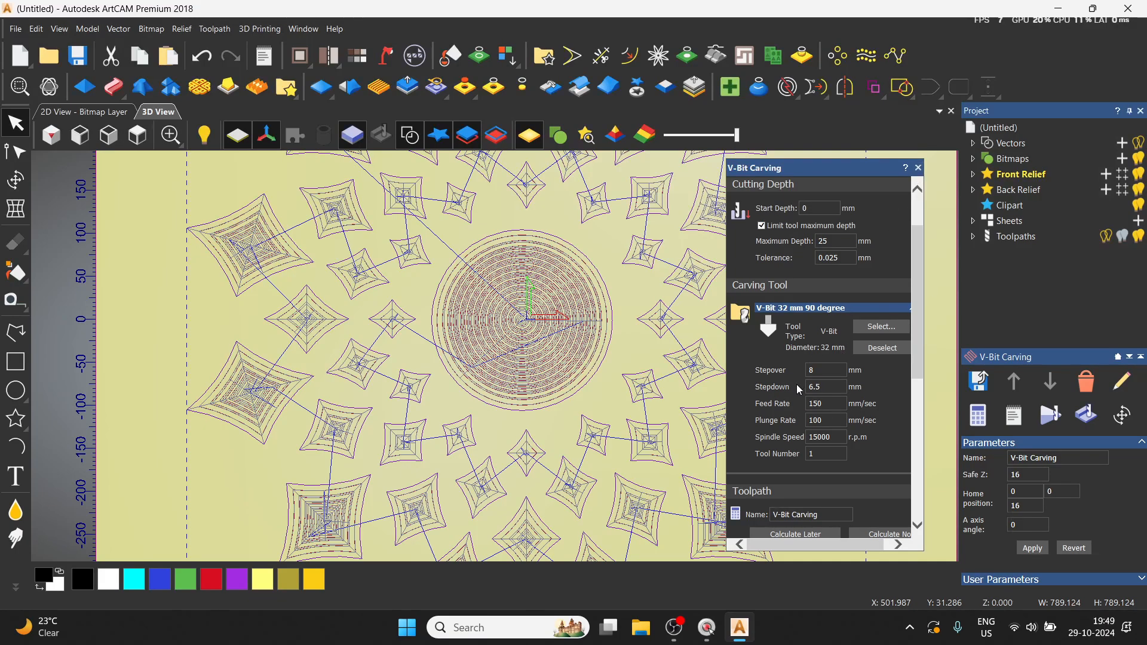
{"action": "left_click", "coordinate": [918, 168]}
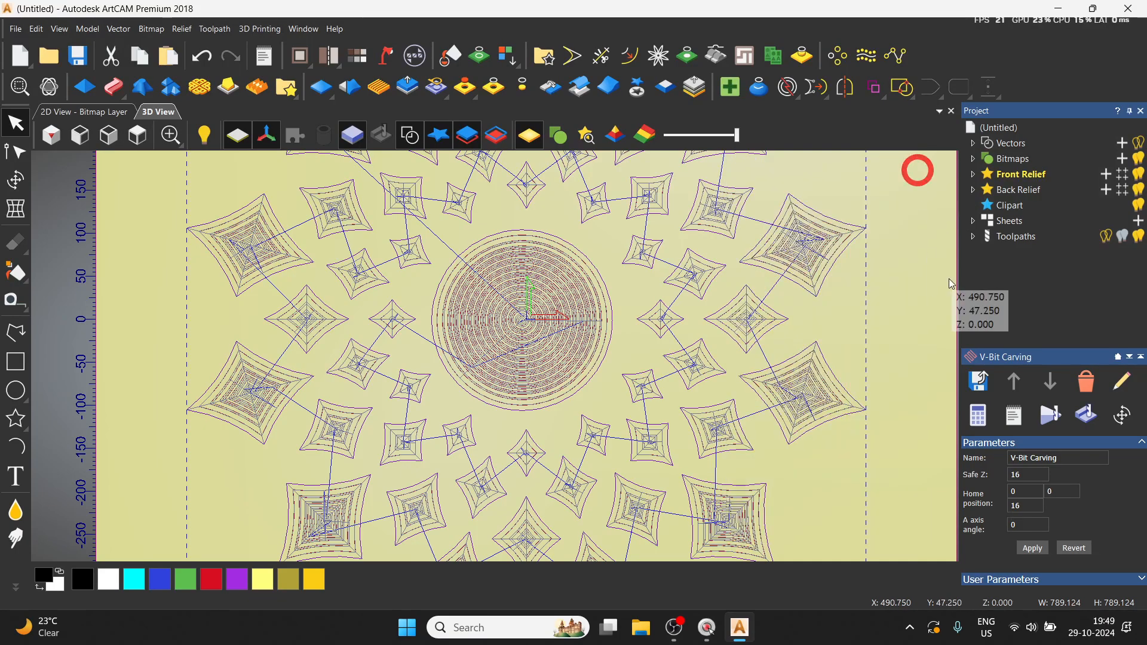
Select the V-Bit Carving toolpath in the project and start a simulation of it
{"action": "left_click", "coordinate": [1011, 236]}
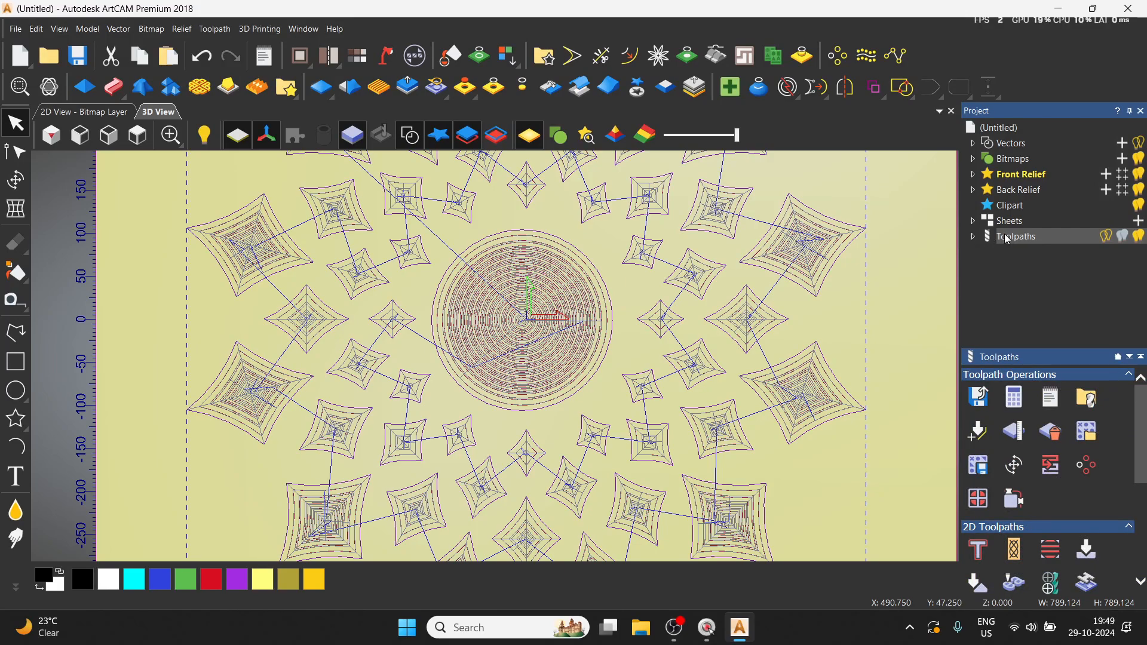
{"action": "left_click", "coordinate": [1043, 254]}
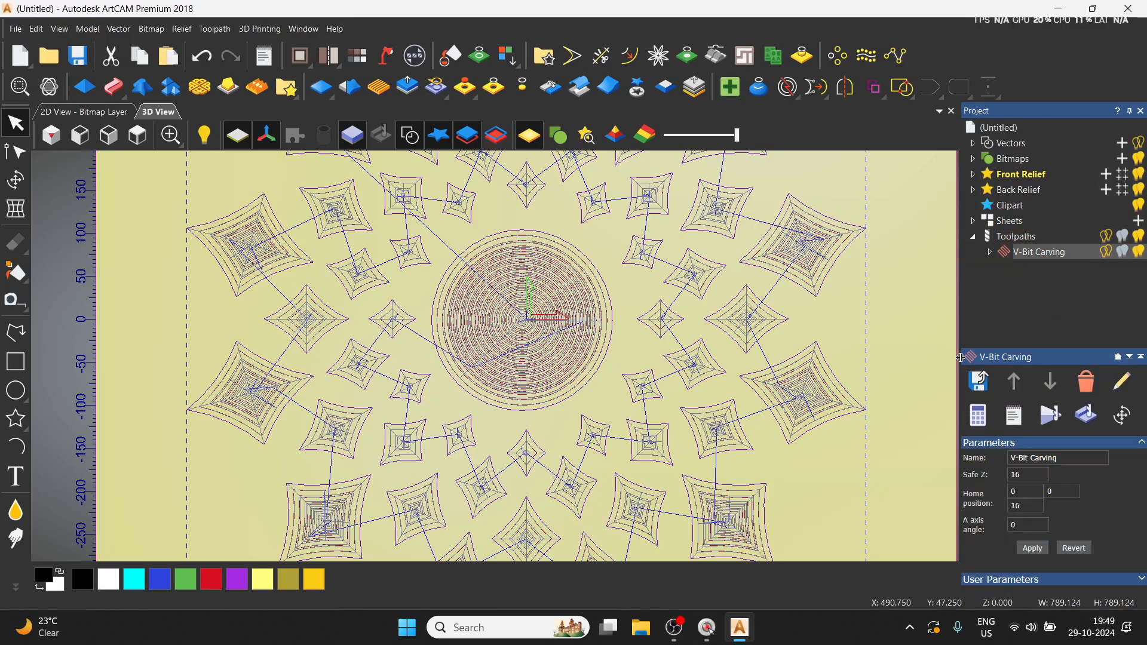
{"action": "left_click", "coordinate": [1050, 424]}
{"action": "left_click", "coordinate": [470, 338]}
{"action": "left_click", "coordinate": [642, 438]}
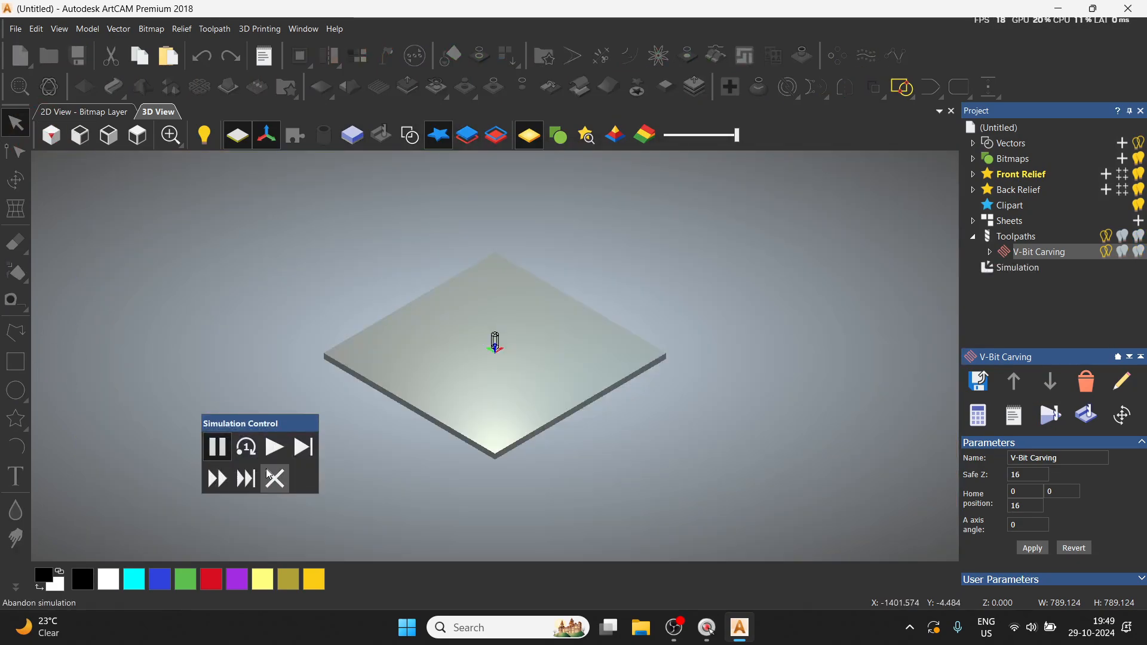
Run the toolpath simulation at normal speed and finish it at fast speed, and inspect the carved pattern from several angles
{"action": "left_click", "coordinate": [272, 448]}
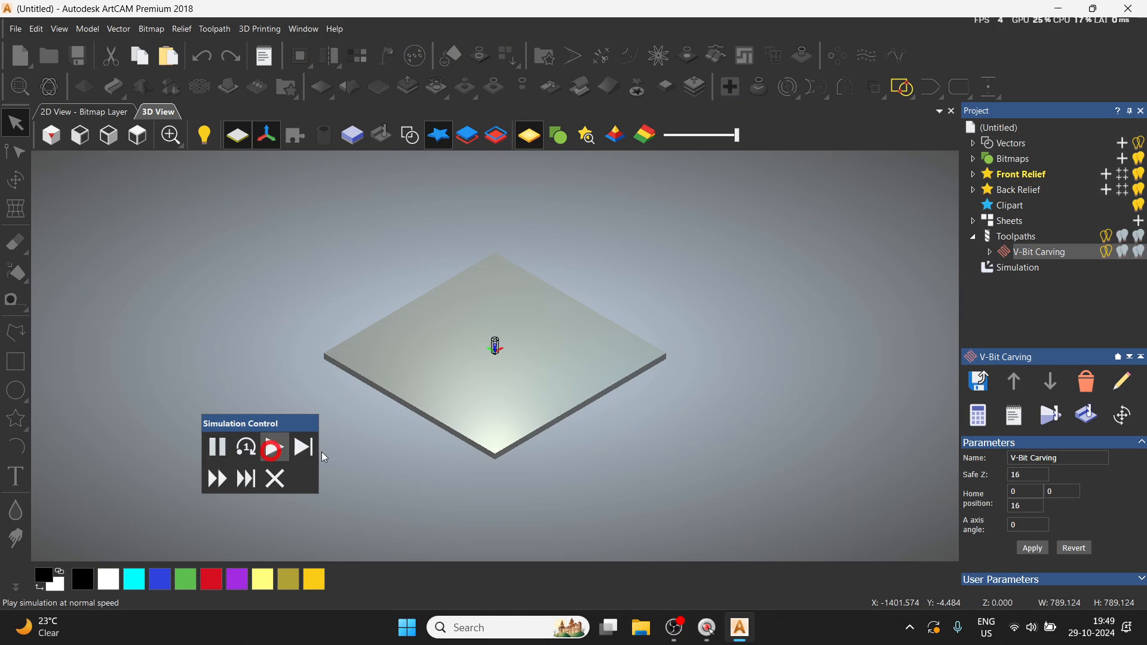
{"action": "scroll", "coordinate": [509, 378], "scroll_direction": "up", "scroll_amount": 5}
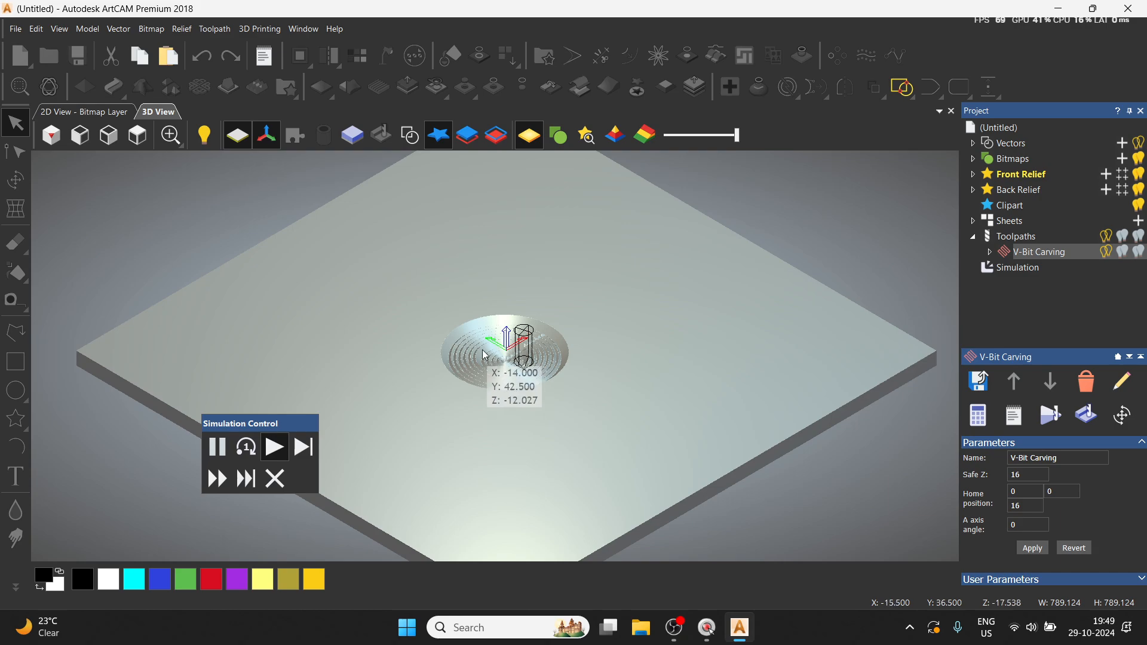
{"action": "left_click", "coordinate": [218, 477]}
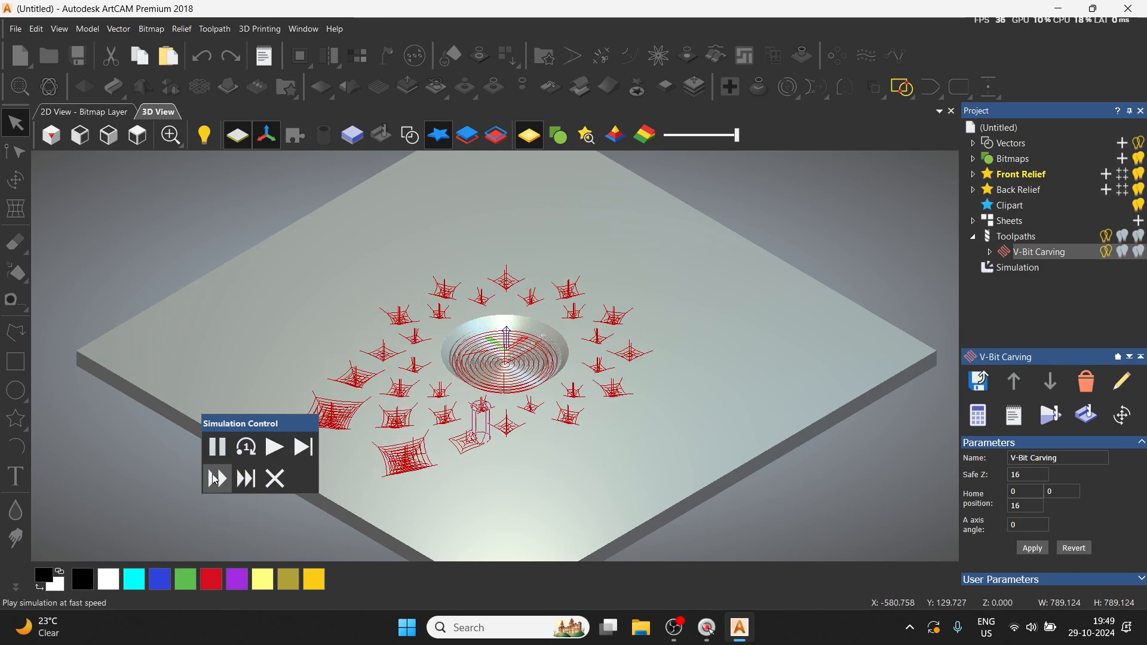
{"action": "scroll", "coordinate": [500, 385], "scroll_direction": "up", "scroll_amount": 5}
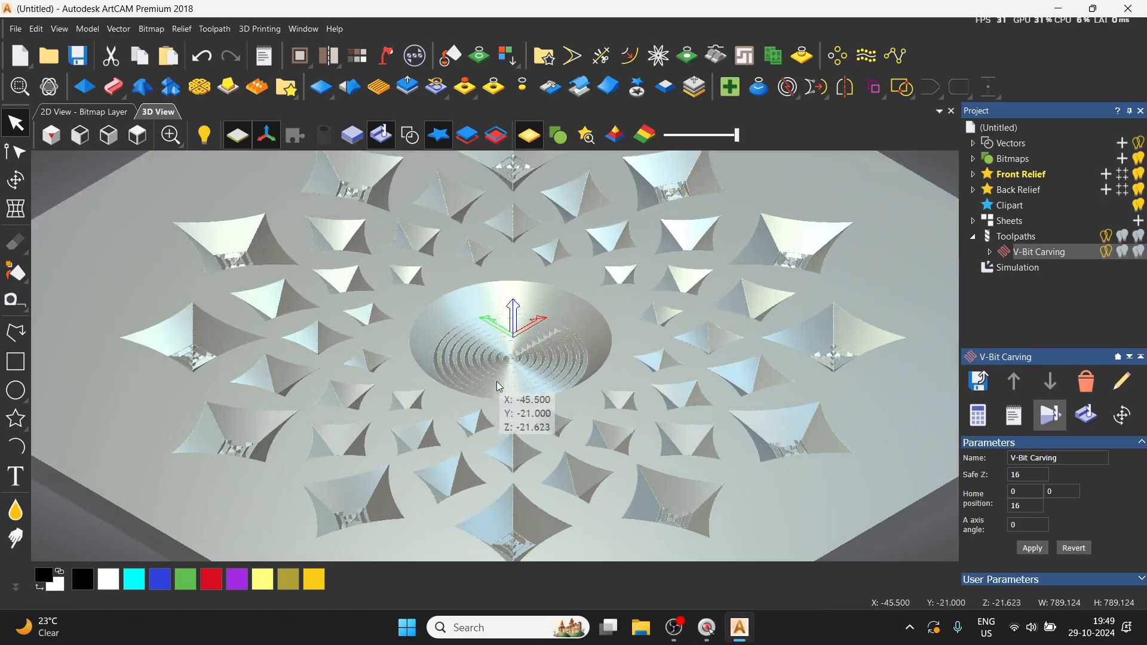
{"action": "scroll", "coordinate": [501, 395], "scroll_direction": "up", "scroll_amount": 3}
{"action": "key", "text": "space"}
{"action": "left_click_drag", "start_coordinate": [612, 396], "coordinate": [350, 373]}
{"action": "scroll", "coordinate": [591, 514], "scroll_direction": "down", "scroll_amount": 3}
{"action": "left_click_drag", "start_coordinate": [670, 447], "coordinate": [582, 402]}
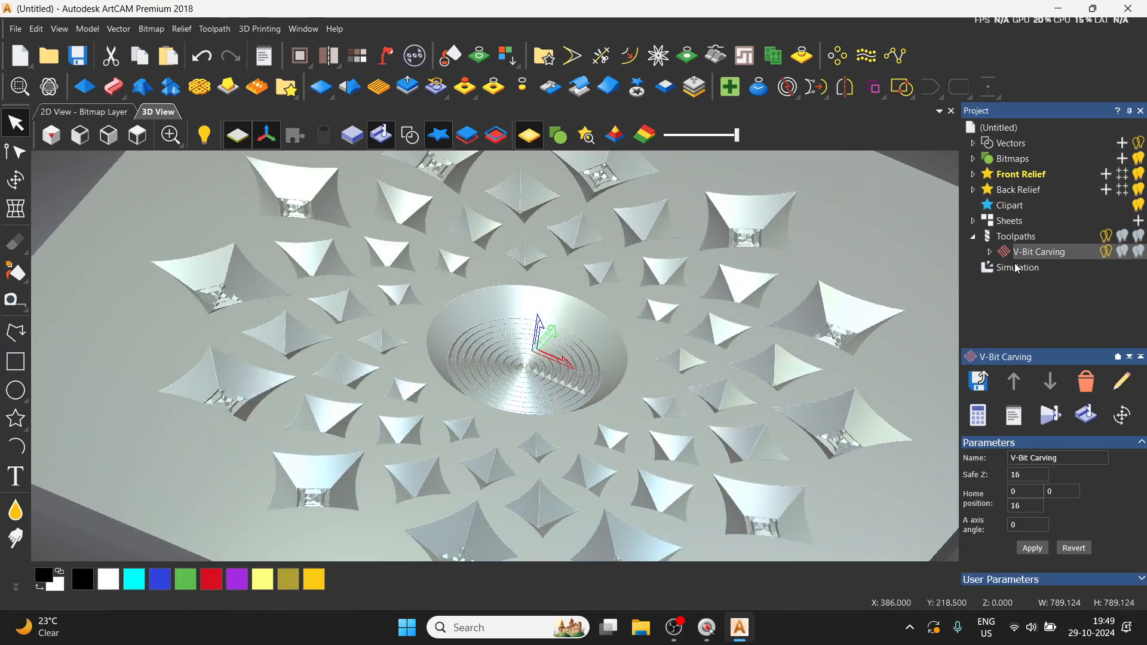
Apply Depth Colour to the simulation with red as the primary colour, and inspect the coloured carving
{"action": "key", "text": "Down"}
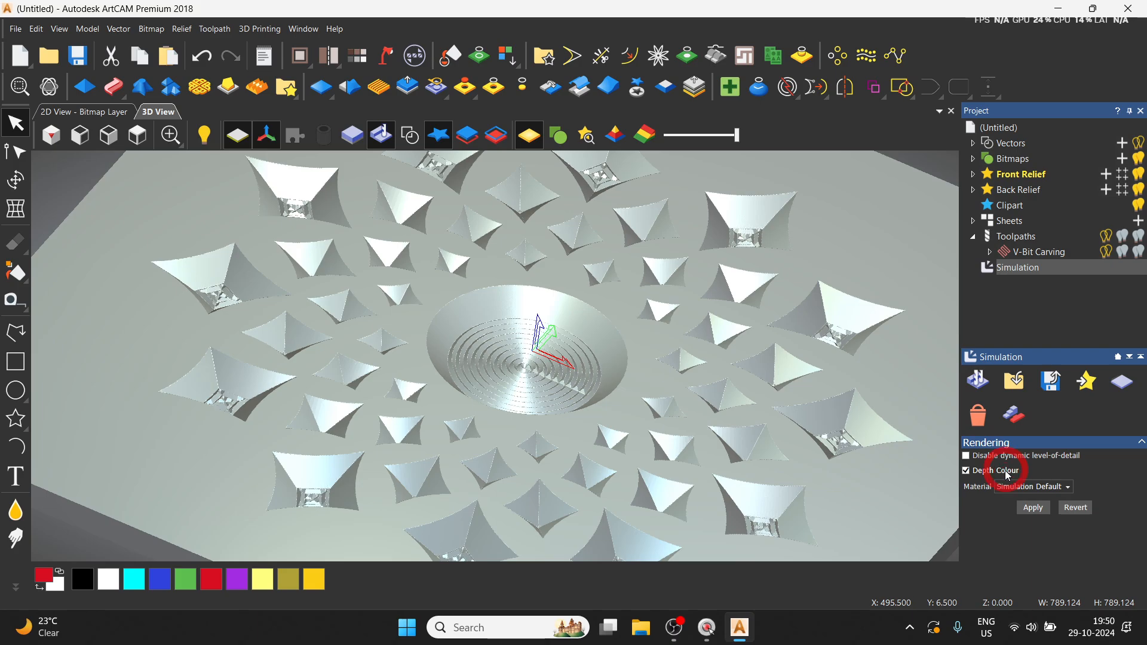
{"action": "left_click", "coordinate": [1036, 507]}
{"action": "left_click_drag", "start_coordinate": [543, 461], "coordinate": [635, 526]}
{"action": "key", "text": "space"}
{"action": "key", "text": "space"}
{"action": "left_click_drag", "start_coordinate": [706, 467], "coordinate": [670, 460]}
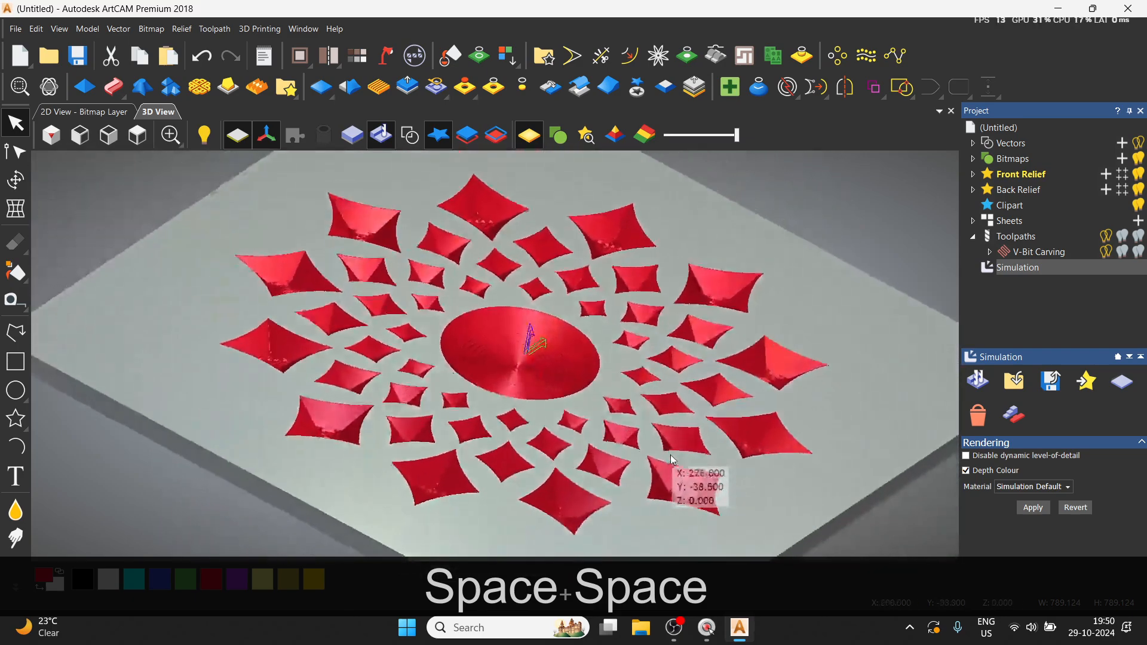
Turn off Depth Colour for the simulation and apply it, and view the uncoloured carving from an angle
{"action": "left_click", "coordinate": [966, 471]}
{"action": "left_click", "coordinate": [1029, 508]}
{"action": "scroll", "coordinate": [439, 451], "scroll_direction": "up", "scroll_amount": 1}
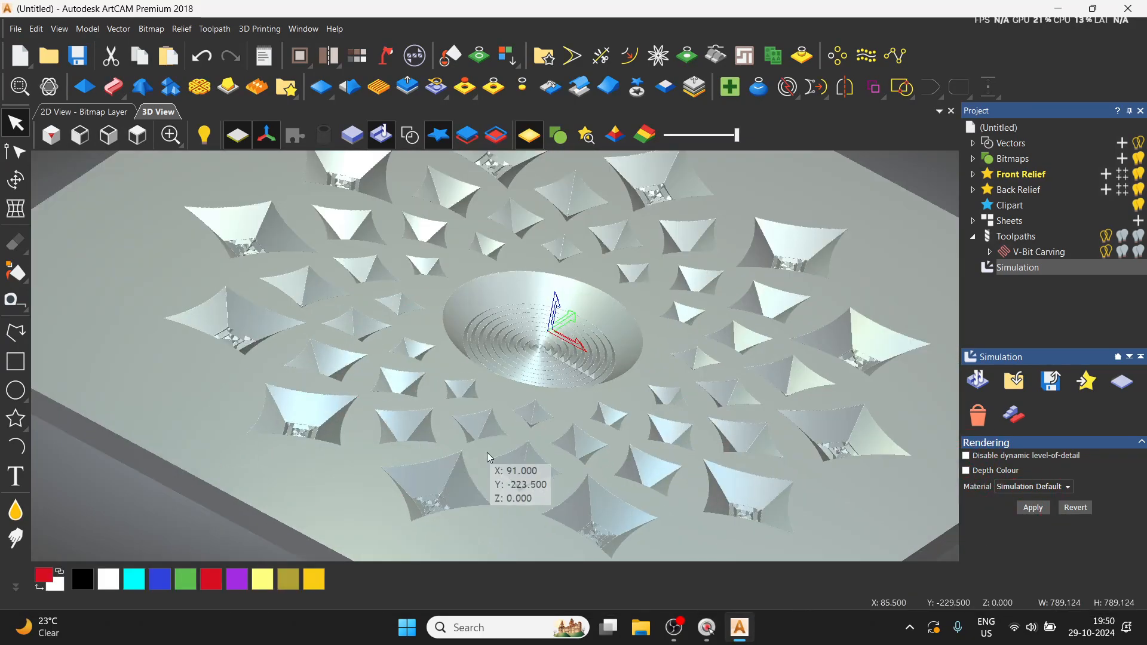
{"action": "key", "text": "space"}
{"action": "left_click_drag", "start_coordinate": [345, 520], "coordinate": [625, 369]}
{"action": "key", "text": "space"}
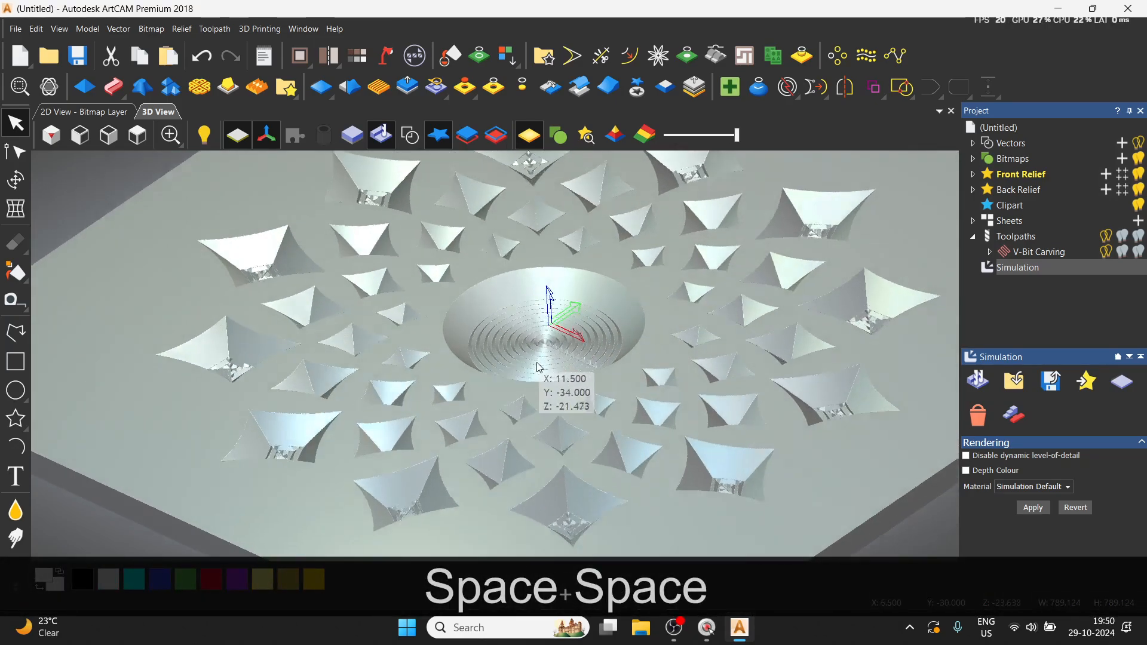
Examine the concentric tool marks on the floor of the central circular pocket in the simulation
{"action": "scroll", "coordinate": [555, 386], "scroll_direction": "up", "scroll_amount": 4}
{"action": "left_click_drag", "start_coordinate": [504, 415], "coordinate": [518, 461]}
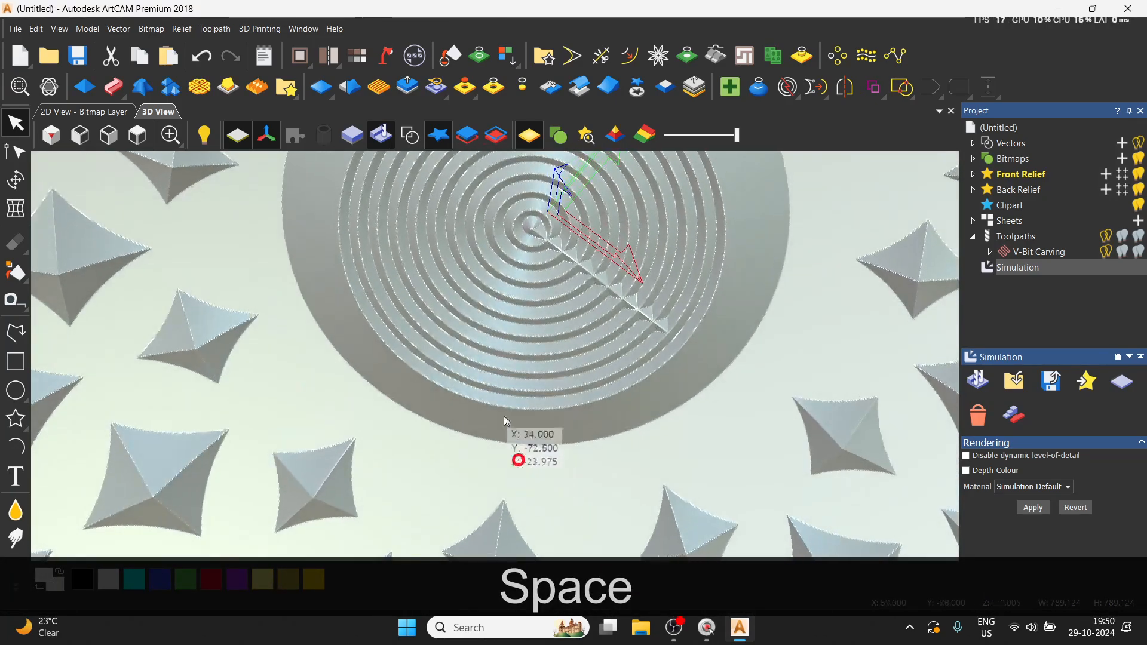
{"action": "scroll", "coordinate": [490, 366], "scroll_direction": "up", "scroll_amount": 1}
{"action": "scroll", "coordinate": [442, 426], "scroll_direction": "down", "scroll_amount": 4}
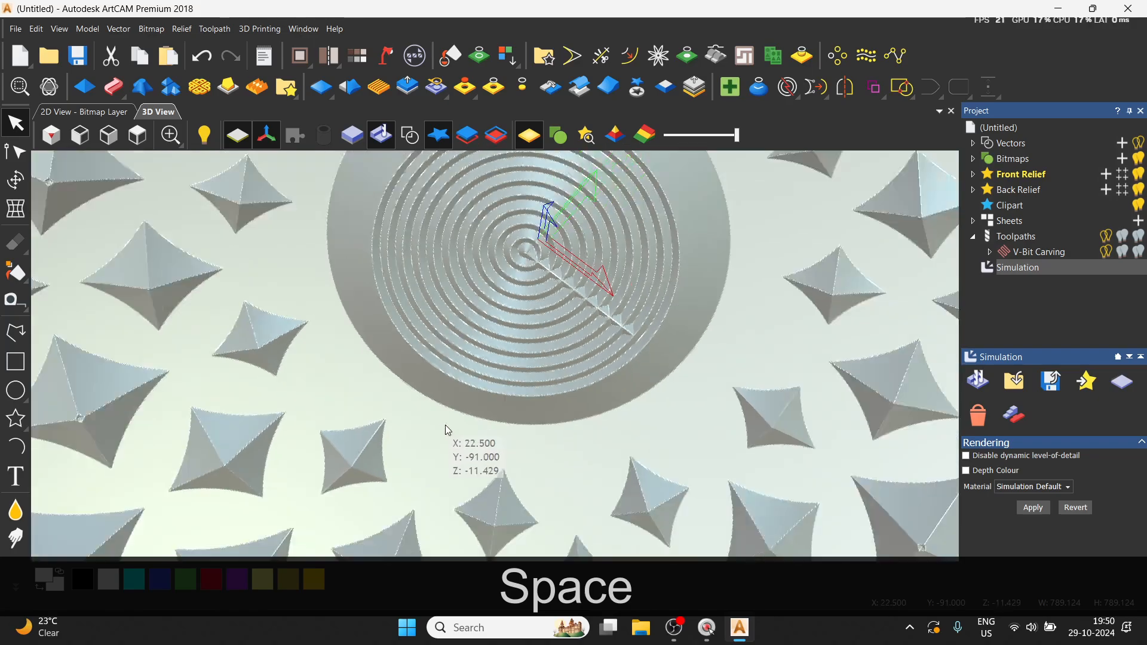
{"action": "scroll", "coordinate": [633, 259], "scroll_direction": "up", "scroll_amount": 3}
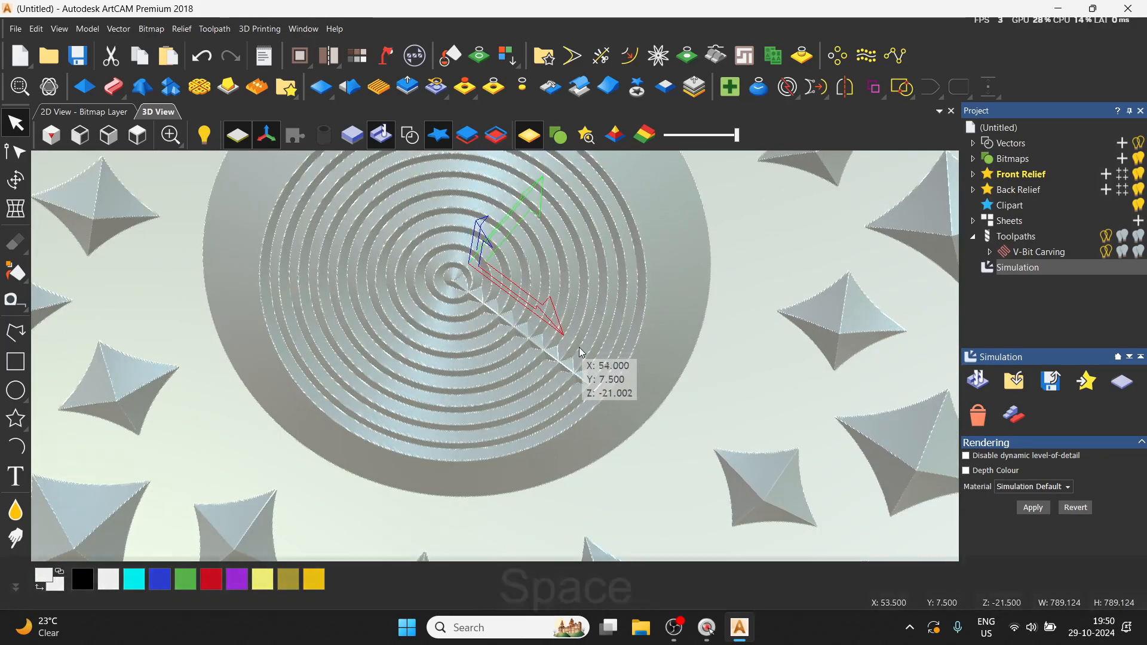
{"action": "key", "text": "space"}
{"action": "key", "text": "space"}
{"action": "left_click_drag", "start_coordinate": [457, 439], "coordinate": [534, 298]}
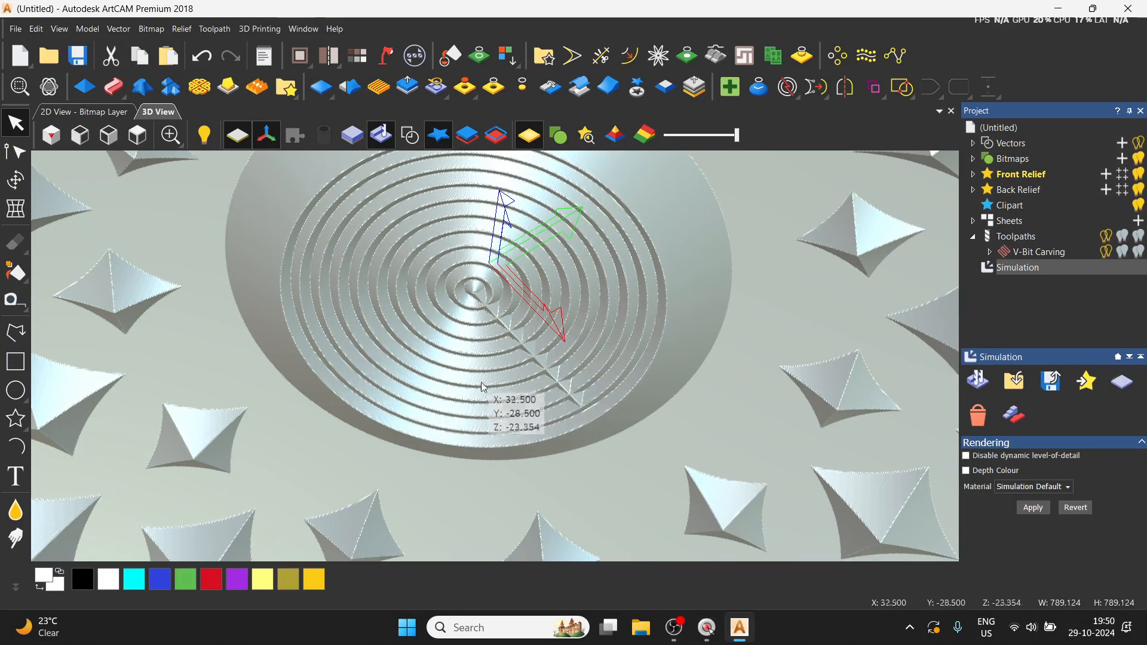
{"action": "scroll", "coordinate": [436, 412], "scroll_direction": "down", "scroll_amount": 5}
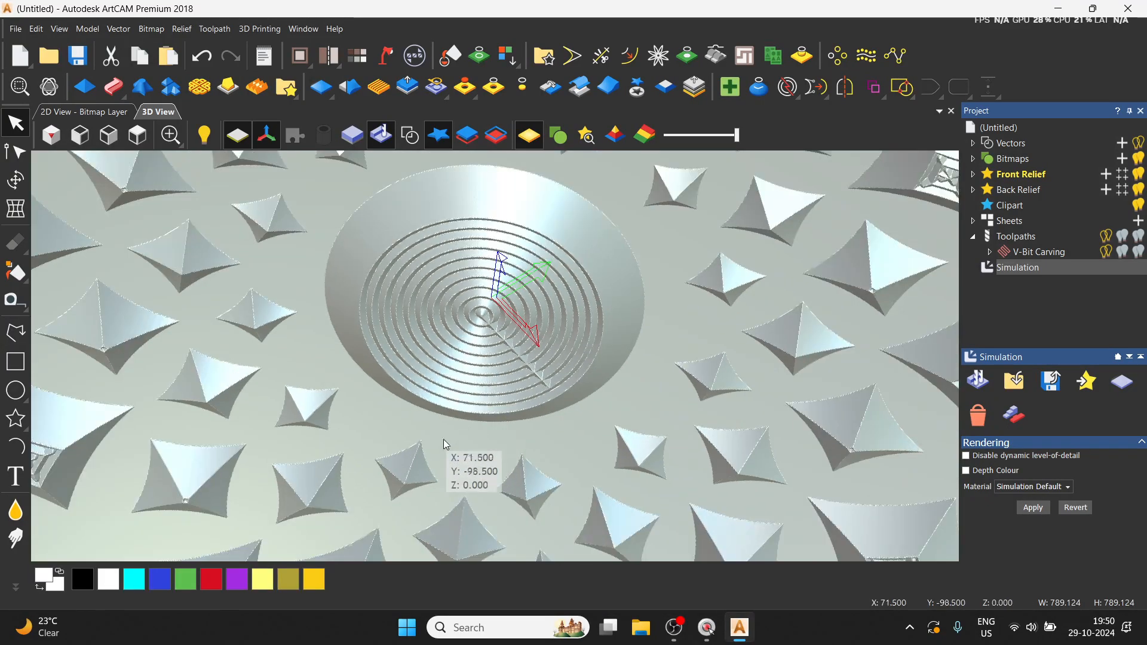
Compare the floors of the large outer four-pointed pockets with the smaller pockets and the central circle
{"action": "key", "text": "space"}
{"action": "scroll", "coordinate": [293, 421], "scroll_direction": "up", "scroll_amount": 5}
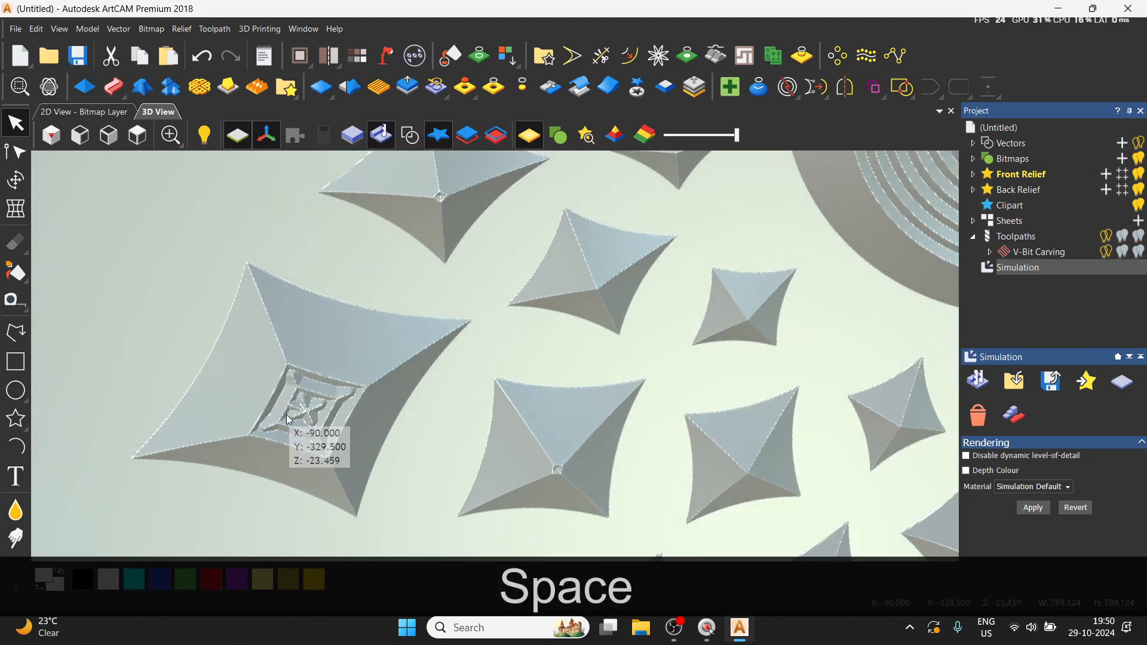
{"action": "scroll", "coordinate": [521, 455], "scroll_direction": "down", "scroll_amount": 2}
{"action": "scroll", "coordinate": [582, 293], "scroll_direction": "up", "scroll_amount": 3}
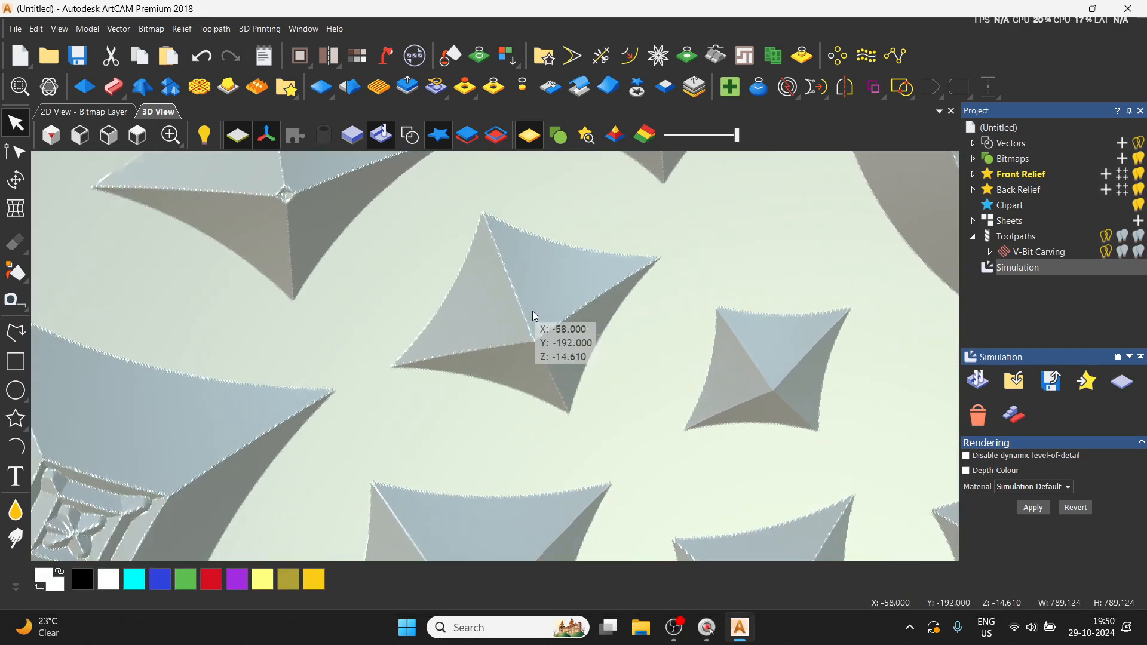
{"action": "scroll", "coordinate": [533, 316], "scroll_direction": "down", "scroll_amount": 2}
{"action": "scroll", "coordinate": [326, 336], "scroll_direction": "down", "scroll_amount": 4}
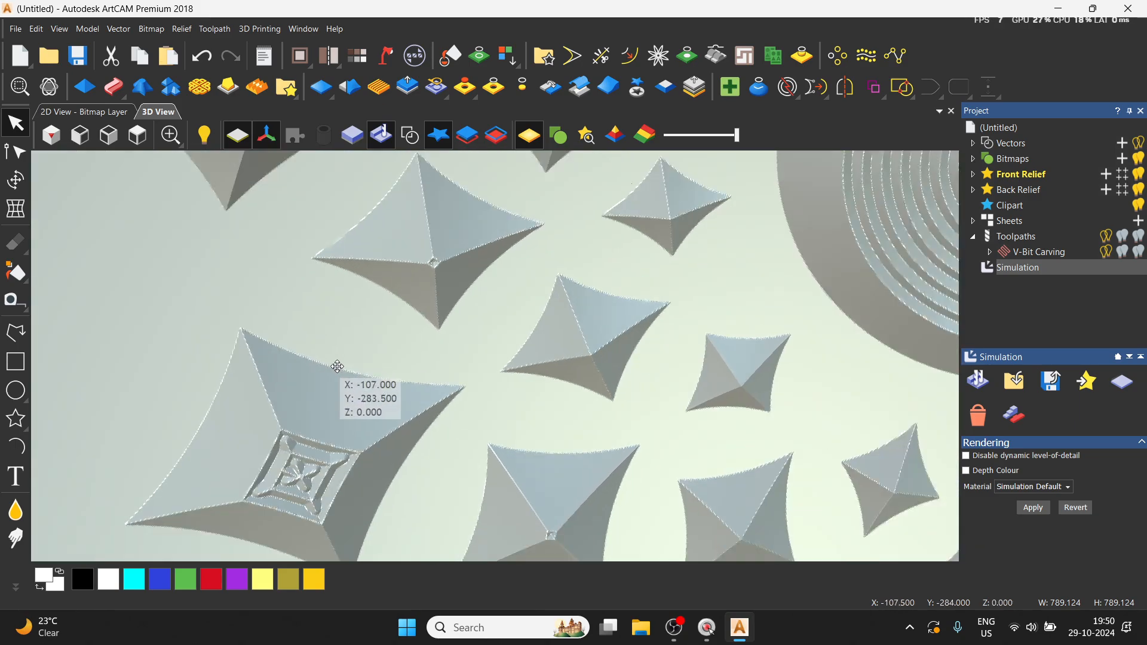
{"action": "scroll", "coordinate": [514, 259], "scroll_direction": "down", "scroll_amount": 2}
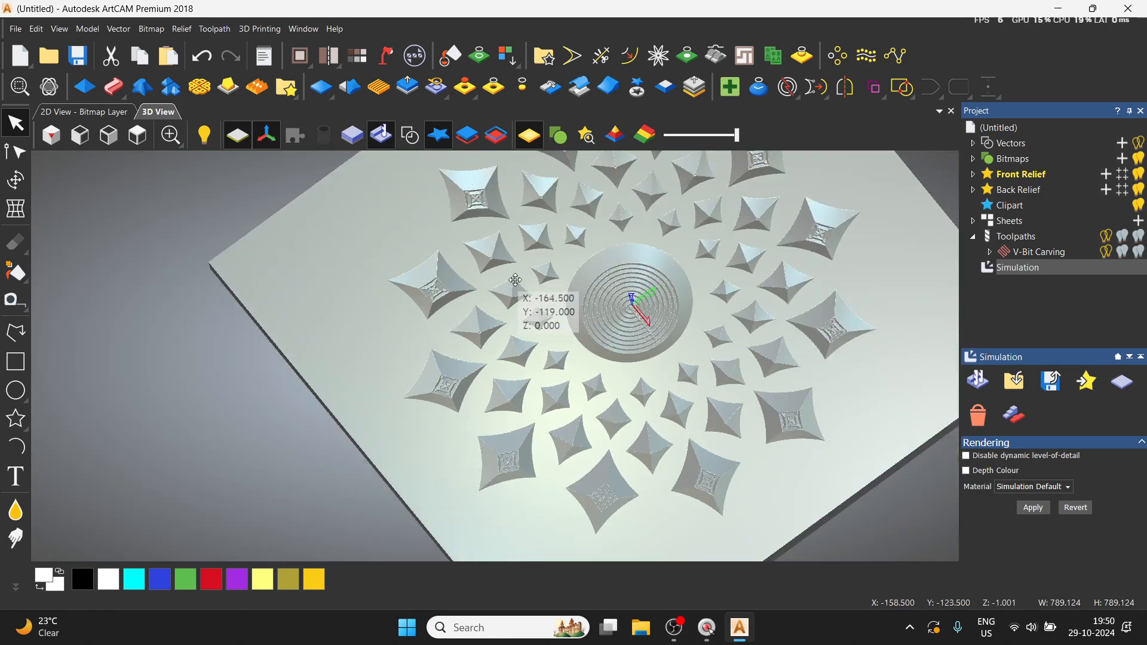
{"action": "scroll", "coordinate": [474, 214], "scroll_direction": "up", "scroll_amount": 5}
{"action": "scroll", "coordinate": [470, 216], "scroll_direction": "down", "scroll_amount": 6}
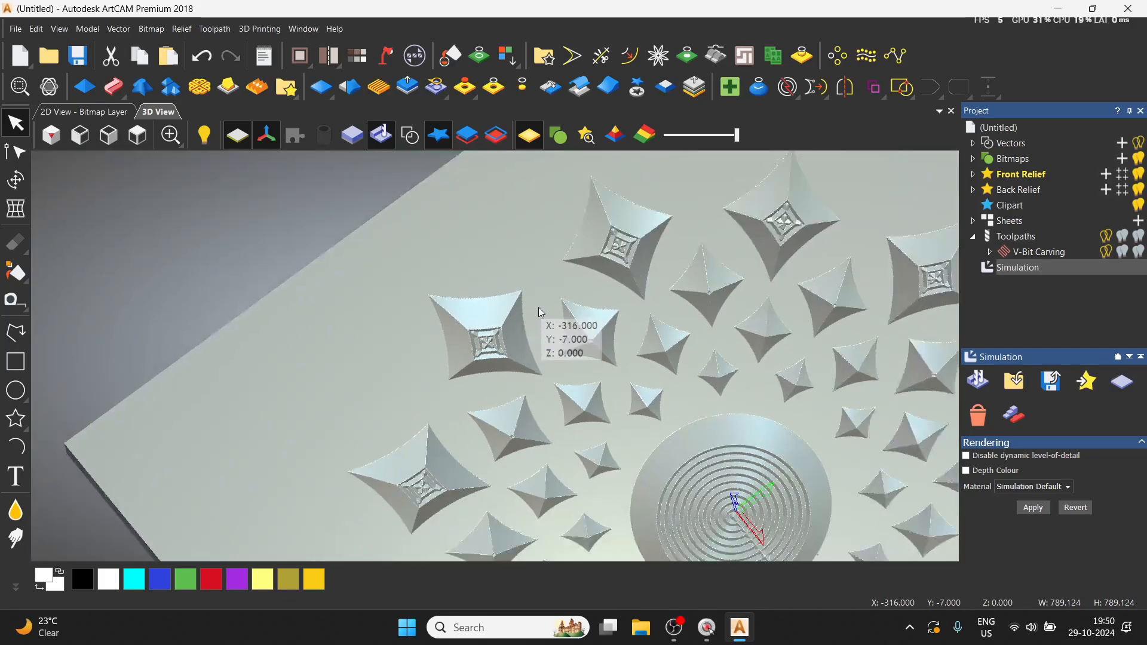
{"action": "key", "text": "space"}
{"action": "scroll", "coordinate": [632, 396], "scroll_direction": "up", "scroll_amount": 6}
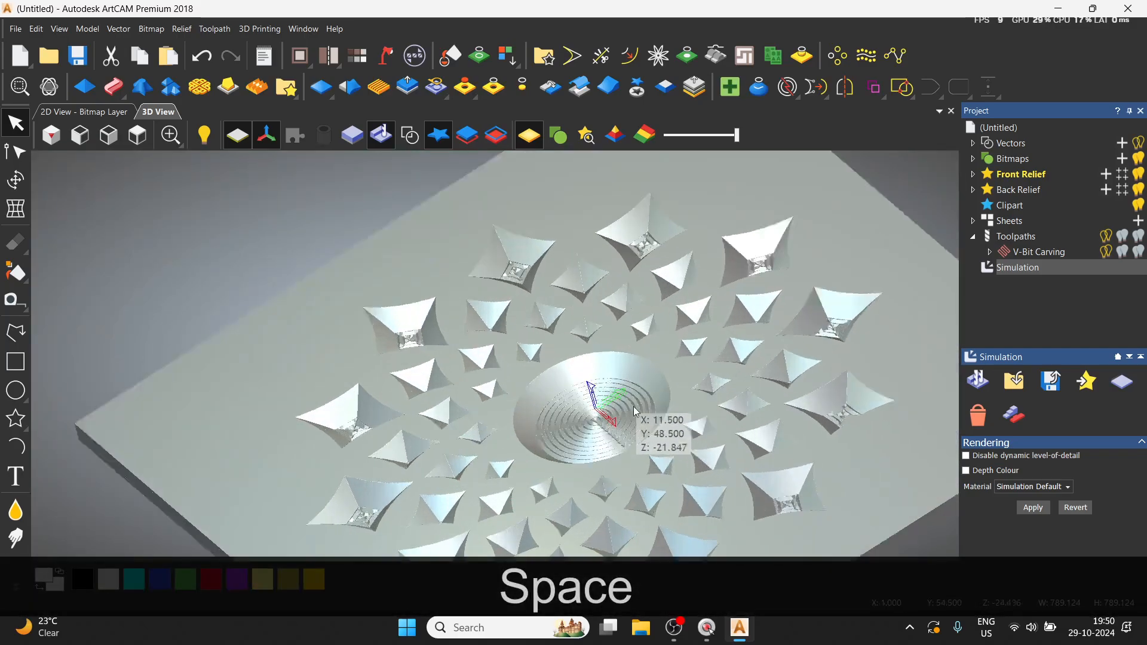
{"action": "left_click_drag", "start_coordinate": [670, 412], "coordinate": [679, 464]}
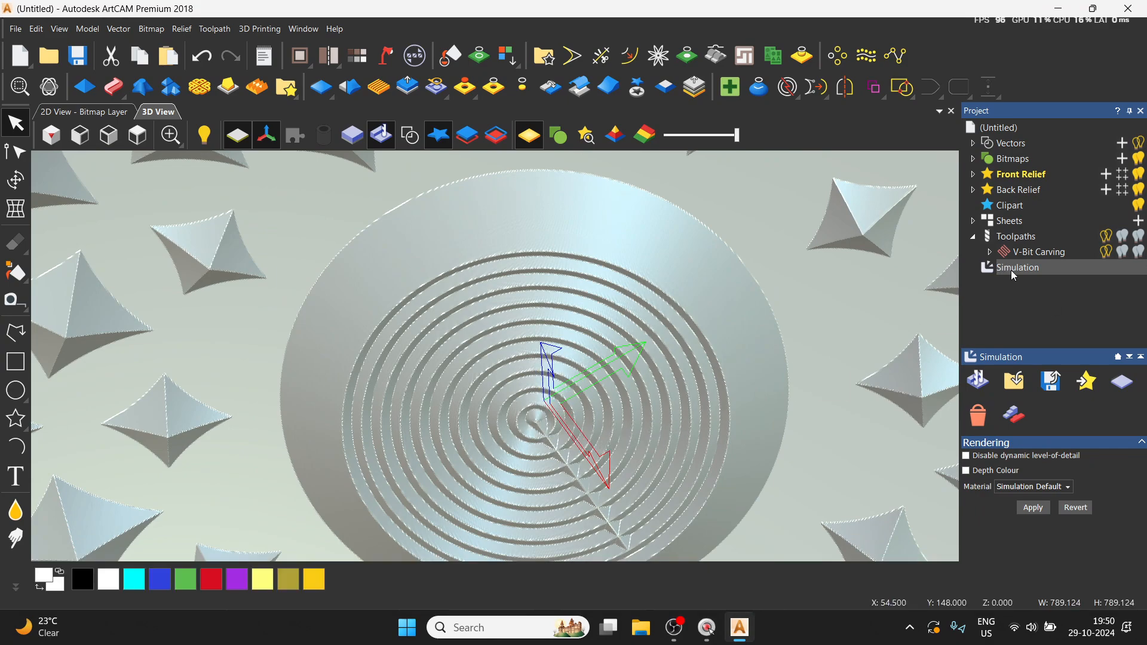
Delete the simulation and reopen the V-Bit Carving toolpath for editing with the vectors displayed
{"action": "right_click", "coordinate": [1011, 270]}
{"action": "left_click", "coordinate": [1035, 406]}
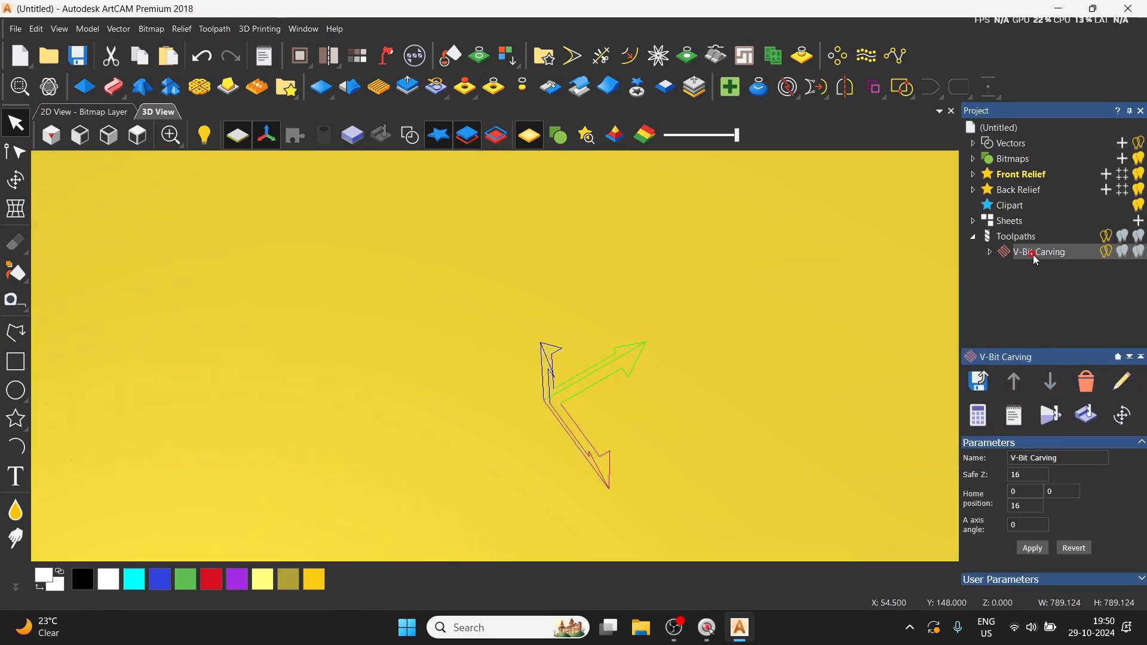
{"action": "left_click", "coordinate": [1033, 254]}
{"action": "right_click", "coordinate": [1035, 251]}
{"action": "left_click", "coordinate": [874, 282]}
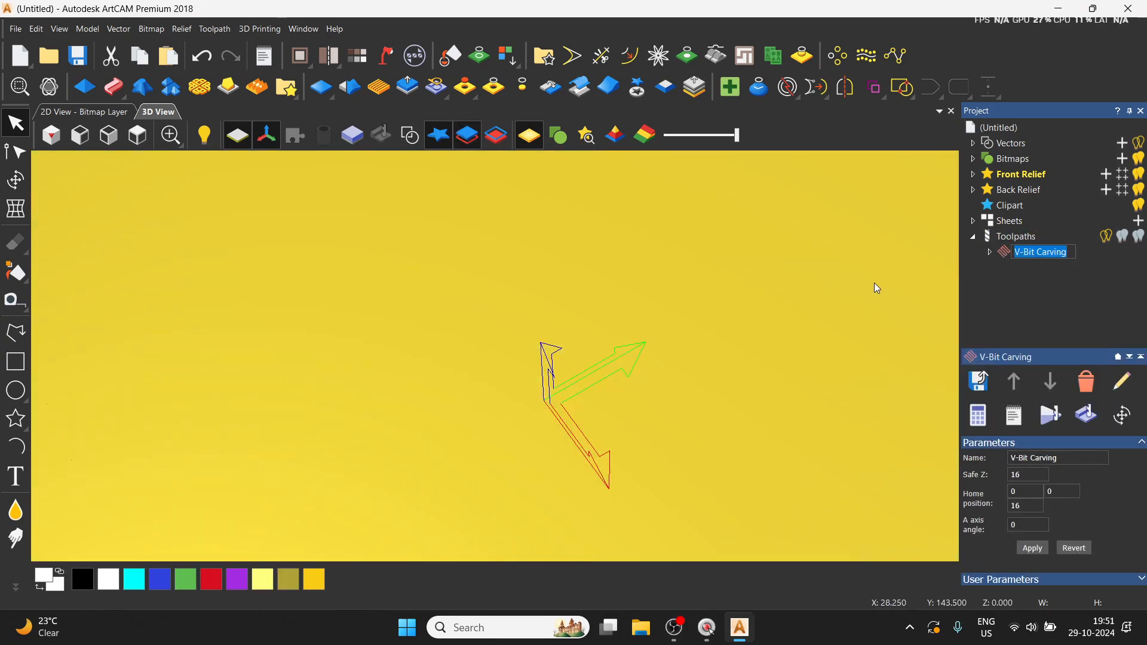
{"action": "right_click", "coordinate": [1032, 249]}
{"action": "left_click", "coordinate": [1024, 310]}
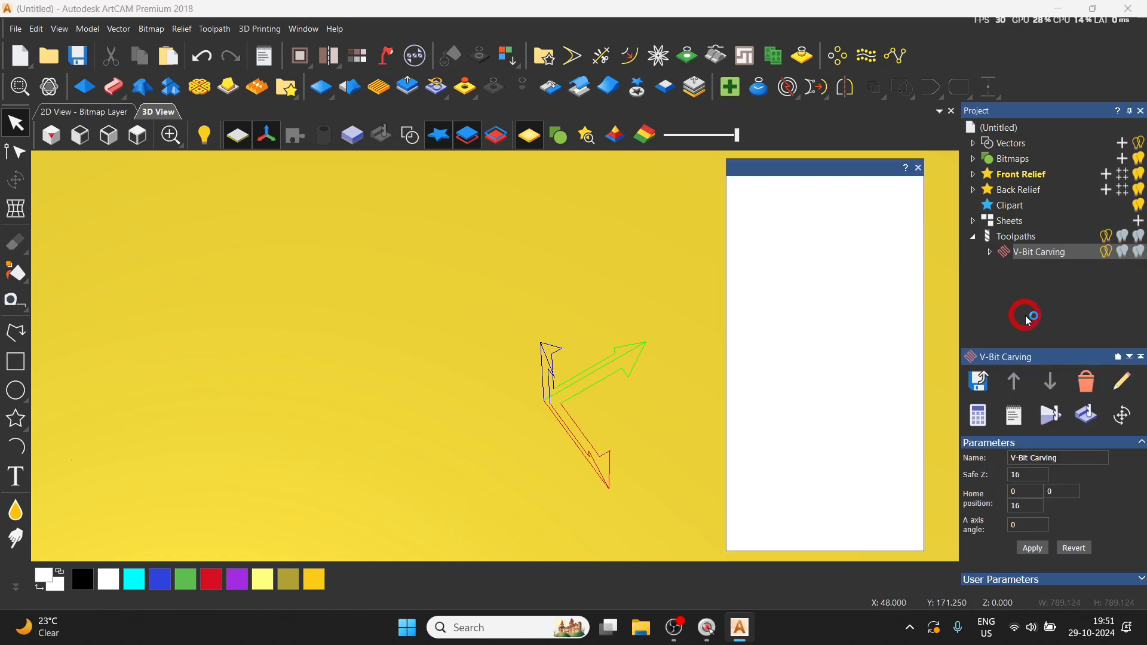
{"action": "left_click", "coordinate": [410, 136]}
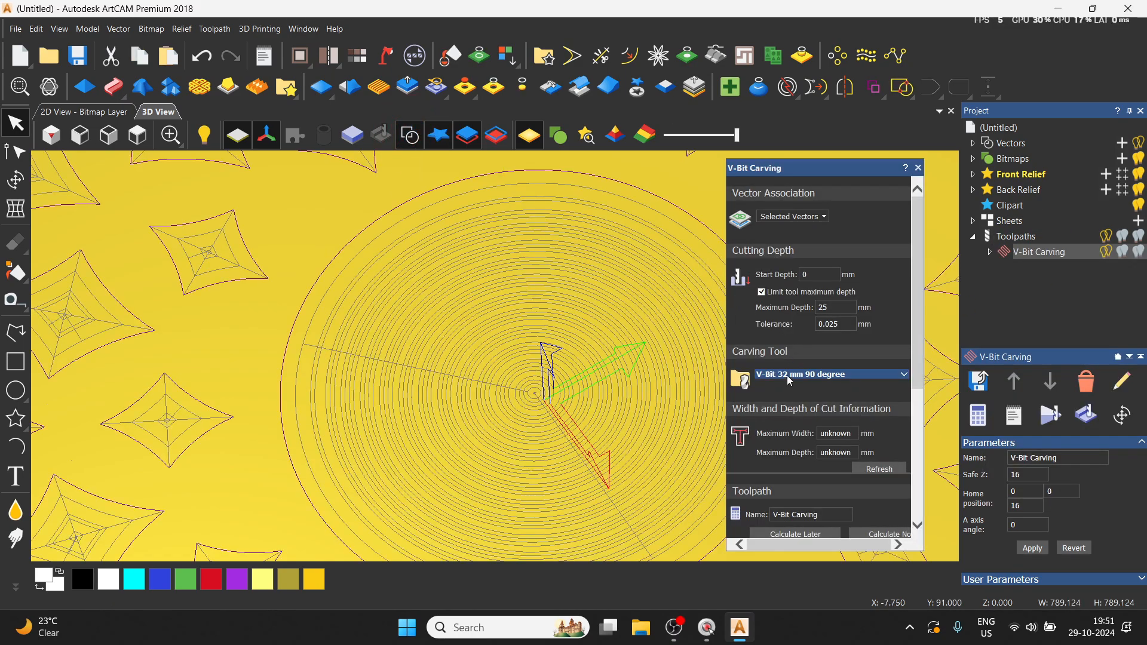
Set the 32 mm 90 degree V-bit's stepover to 5 mm, recalculate the toolpath and close its settings
{"action": "left_click", "coordinate": [904, 376]}
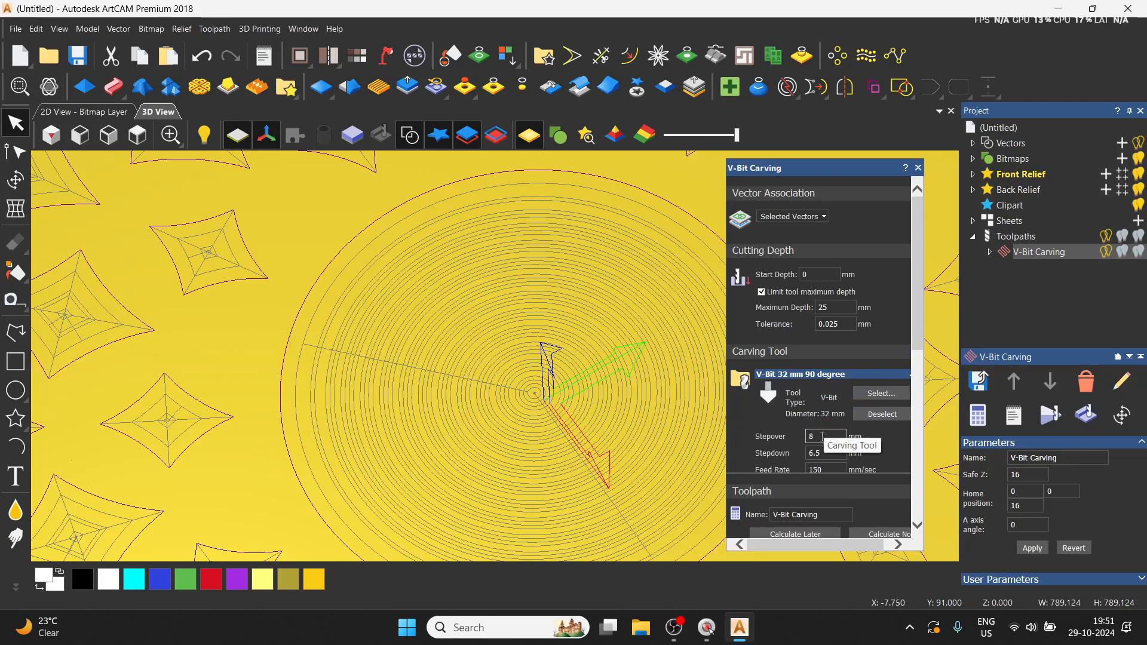
{"action": "scroll", "coordinate": [734, 444], "scroll_direction": "down", "scroll_amount": 1}
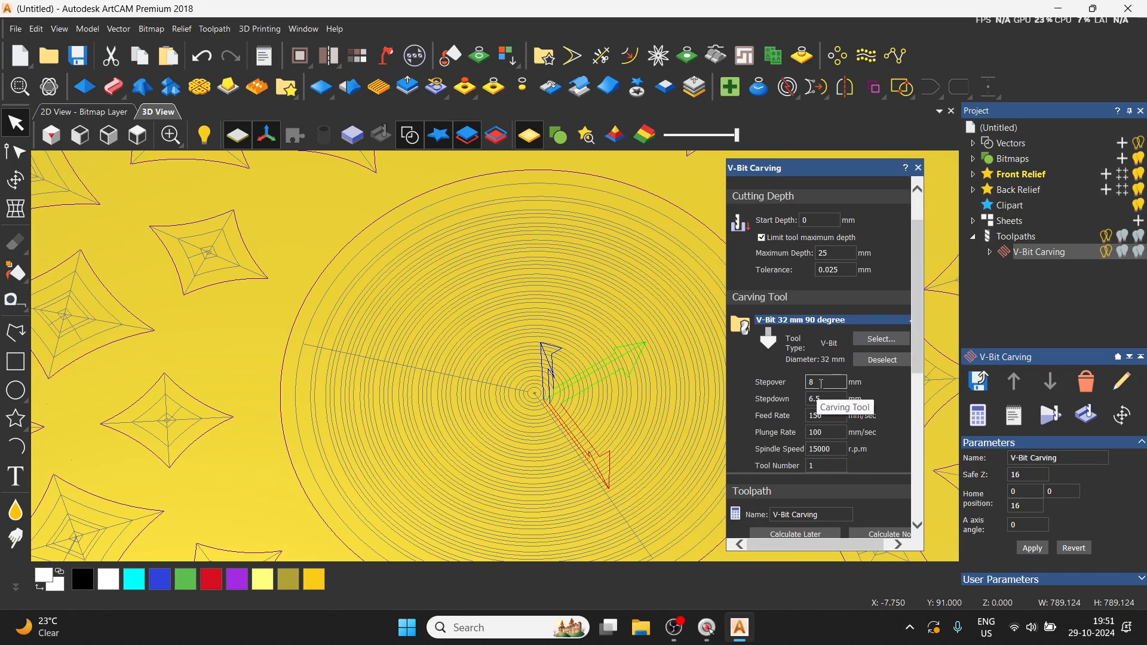
{"action": "key", "text": "BackSpace"}
{"action": "type", "text": "5"}
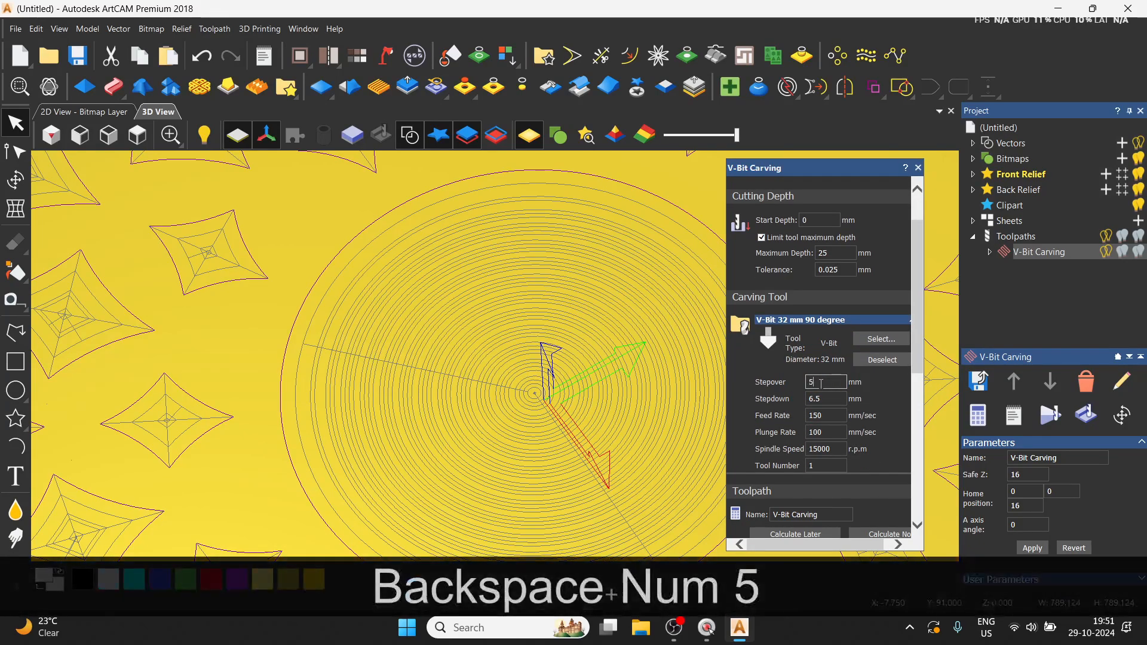
{"action": "left_click", "coordinate": [885, 536]}
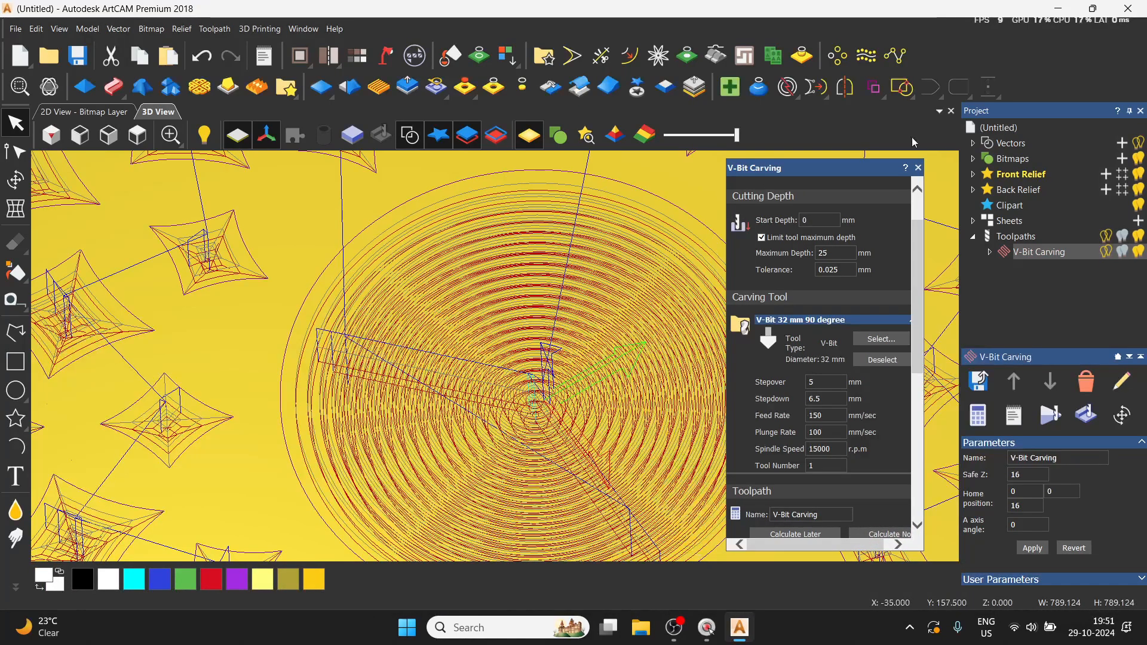
{"action": "left_click", "coordinate": [920, 168]}
Simulate the recalculated V-Bit Carving toolpath
{"action": "right_click", "coordinate": [1043, 256]}
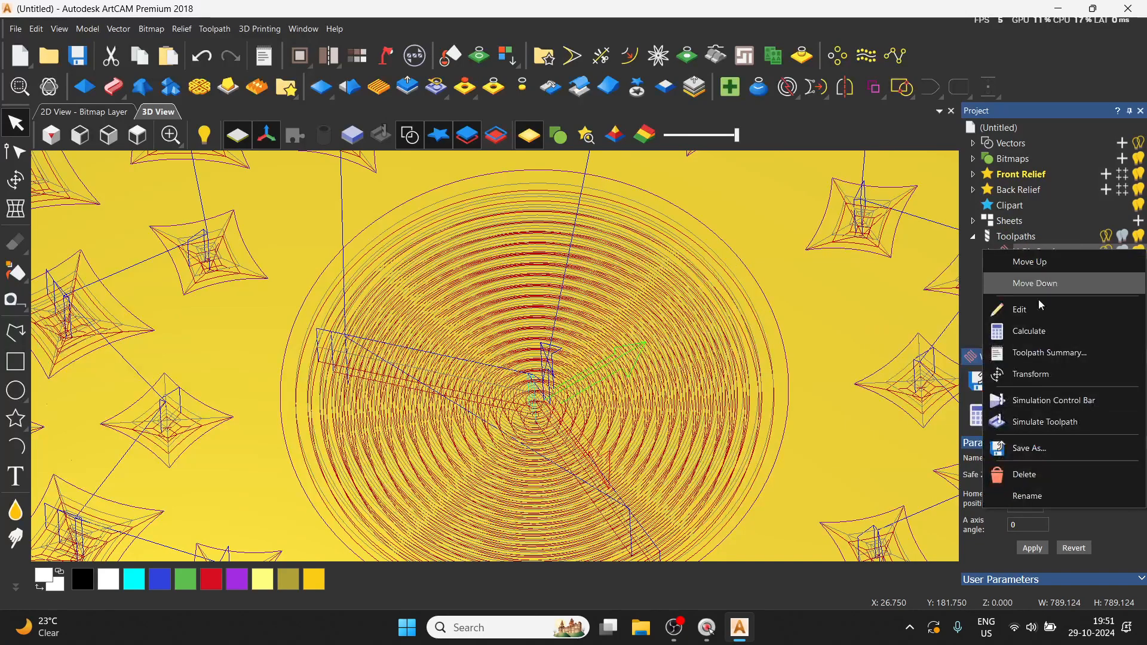
{"action": "left_click", "coordinate": [926, 315]}
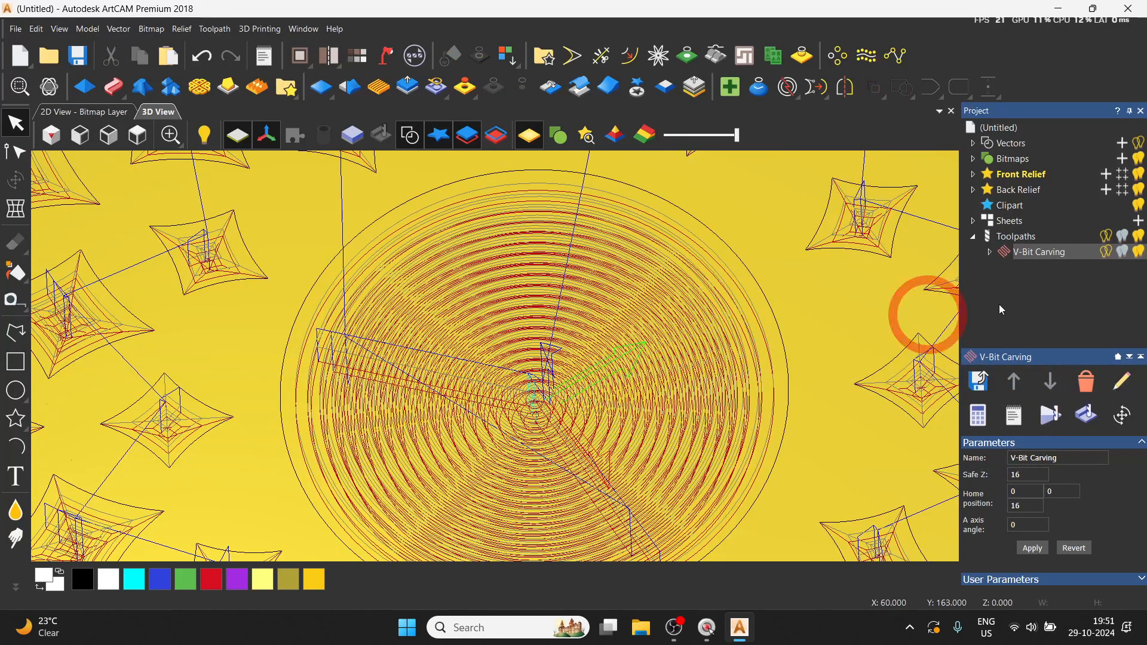
{"action": "left_click", "coordinate": [1053, 414]}
{"action": "left_click", "coordinate": [717, 439]}
{"action": "left_click", "coordinate": [1086, 414]}
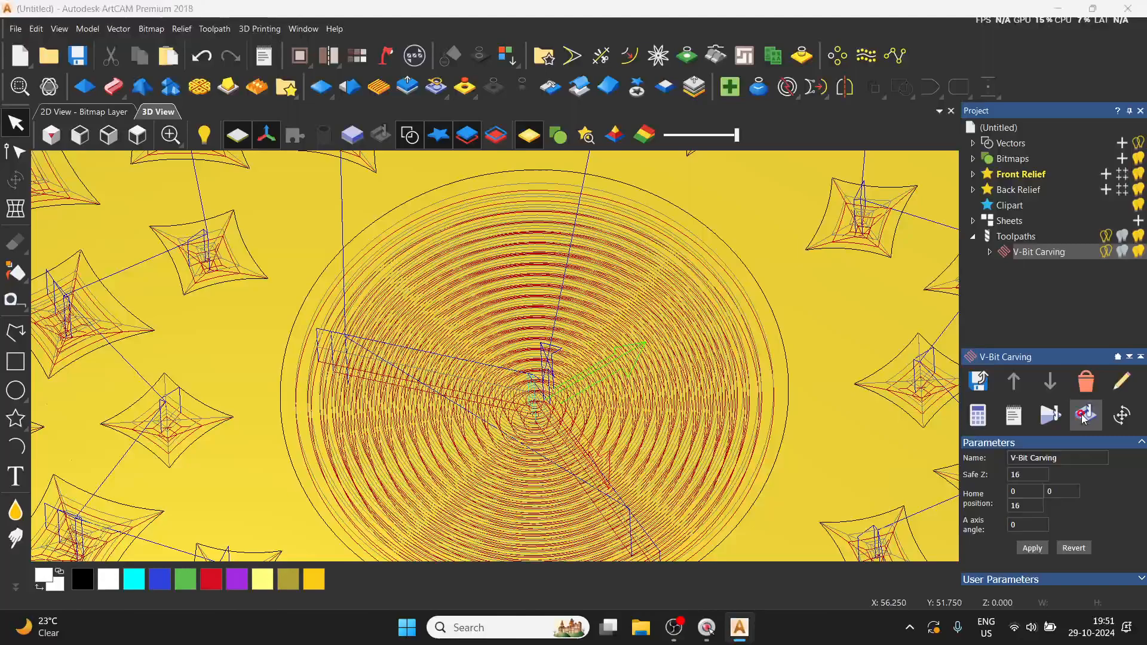
{"action": "left_click", "coordinate": [642, 439]}
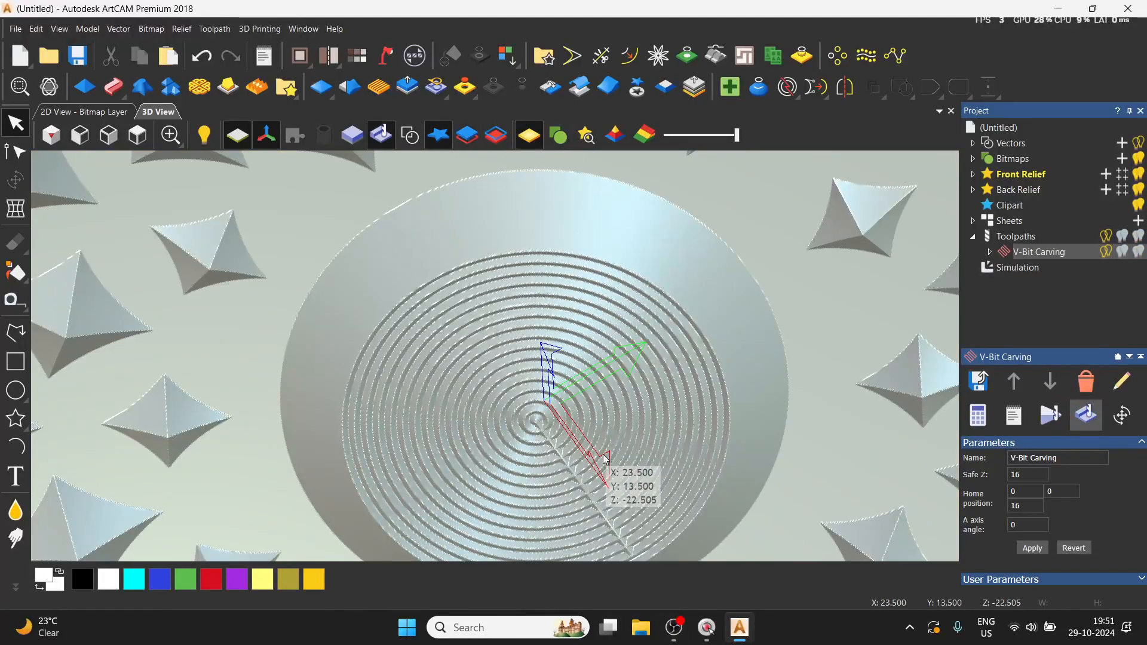
Inspect the floors of the central circle and the outer four-pointed pockets in the new simulation
{"action": "scroll", "coordinate": [466, 456], "scroll_direction": "up", "scroll_amount": 3}
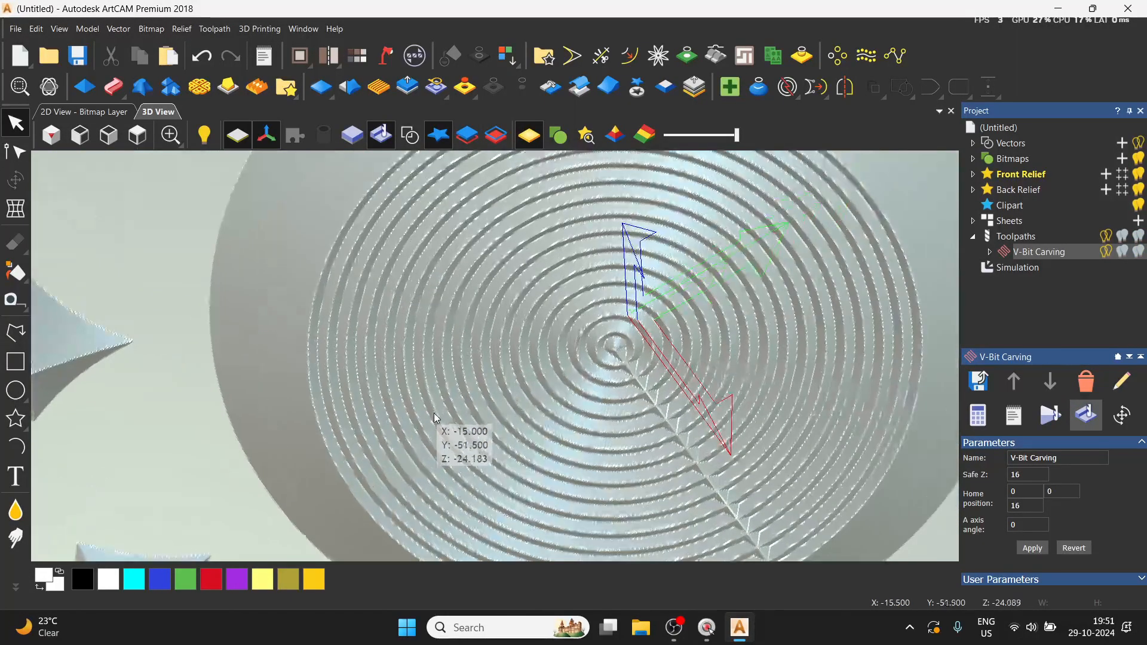
{"action": "scroll", "coordinate": [446, 421], "scroll_direction": "down", "scroll_amount": 3}
{"action": "scroll", "coordinate": [448, 422], "scroll_direction": "down", "scroll_amount": 2}
{"action": "scroll", "coordinate": [154, 490], "scroll_direction": "up", "scroll_amount": 5}
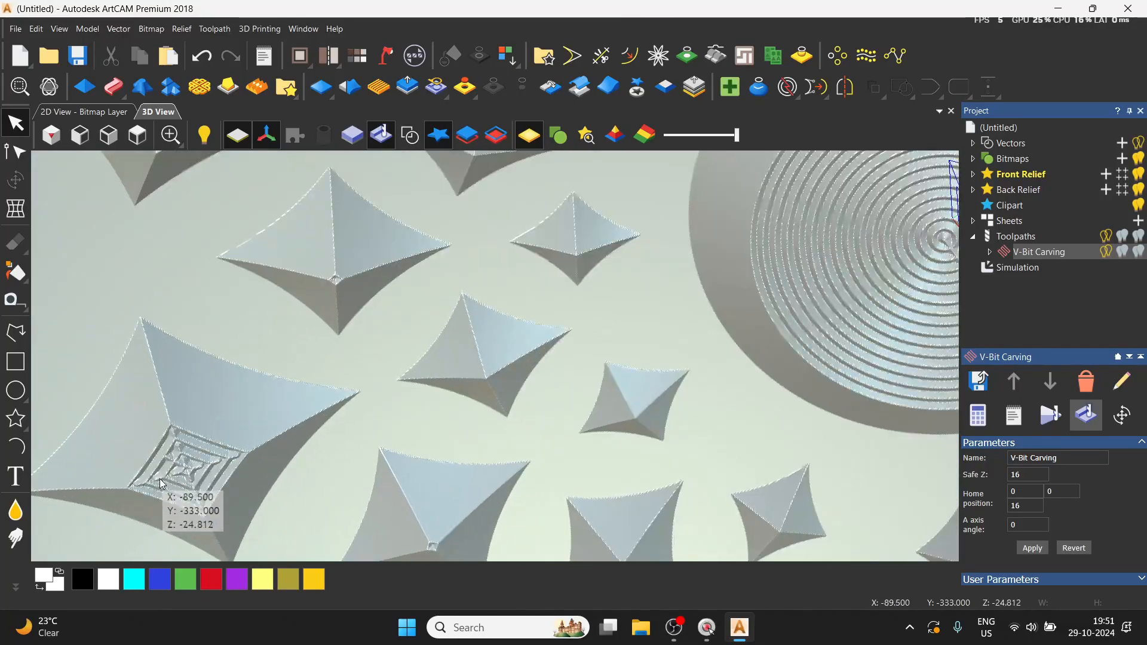
{"action": "scroll", "coordinate": [875, 387], "scroll_direction": "down", "scroll_amount": 3}
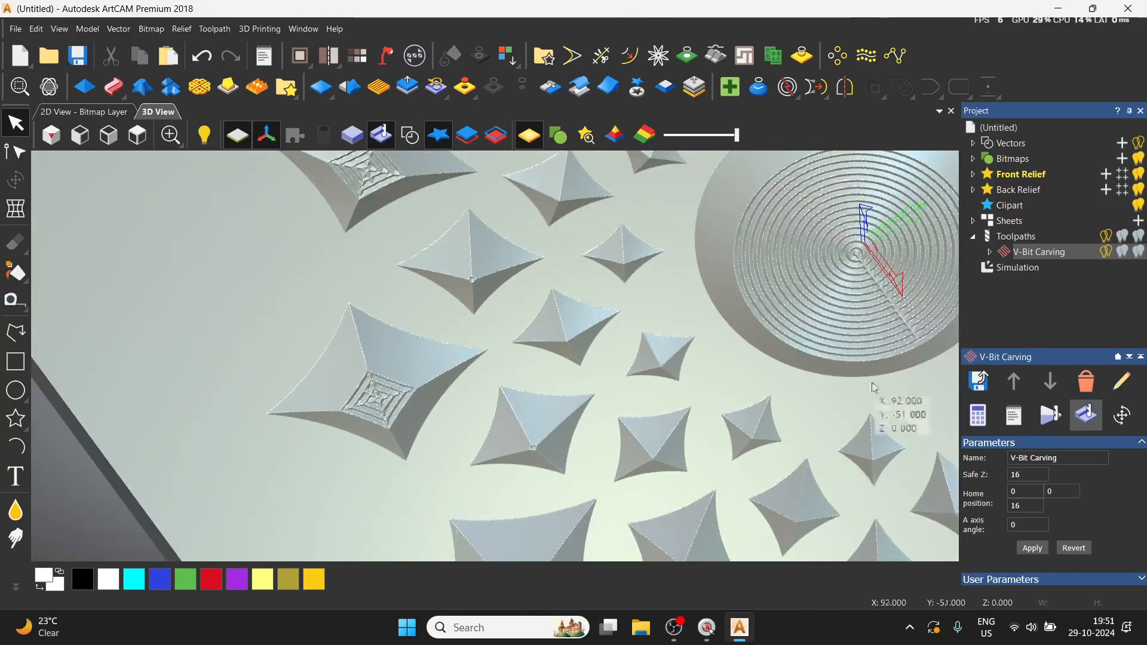
Delete the simulation and edit the V-Bit Carving toolpath, setting the V-bit's stepover to 1 mm with the vectors displayed
{"action": "right_click", "coordinate": [1025, 273]}
{"action": "left_click", "coordinate": [1025, 399]}
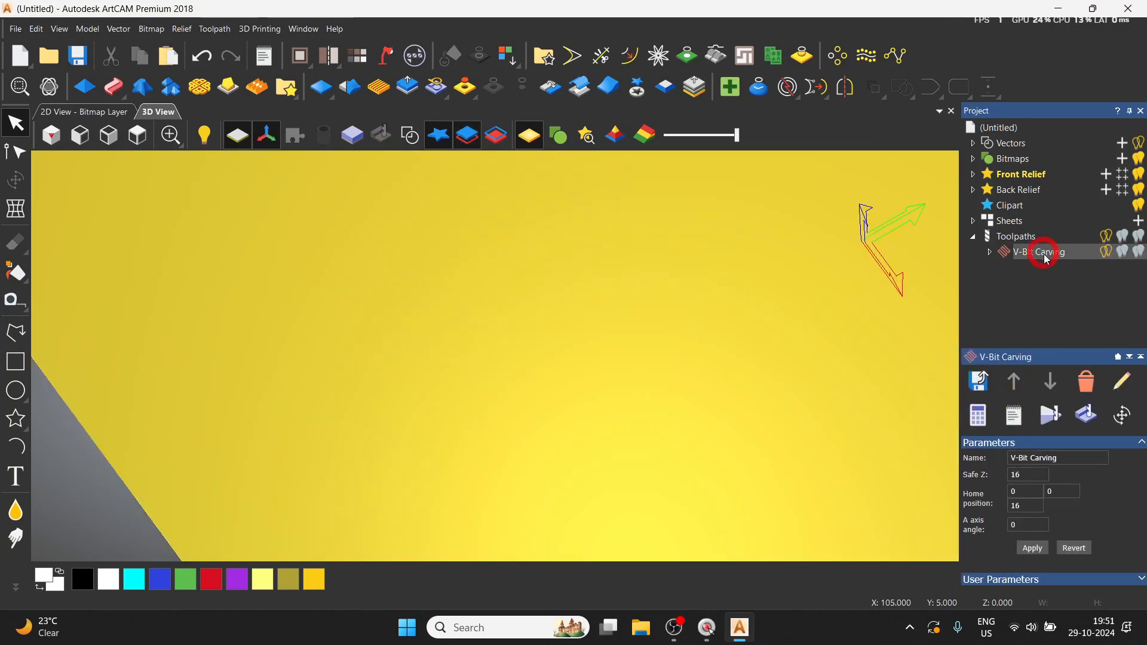
{"action": "right_click", "coordinate": [1030, 255]}
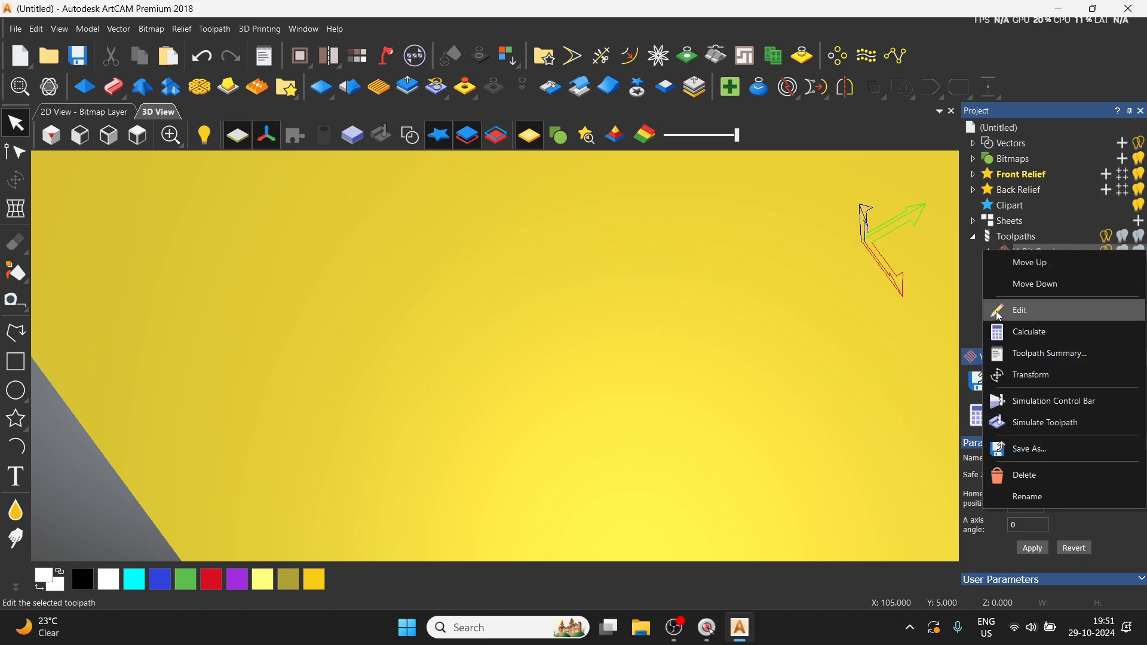
{"action": "left_click", "coordinate": [1028, 311]}
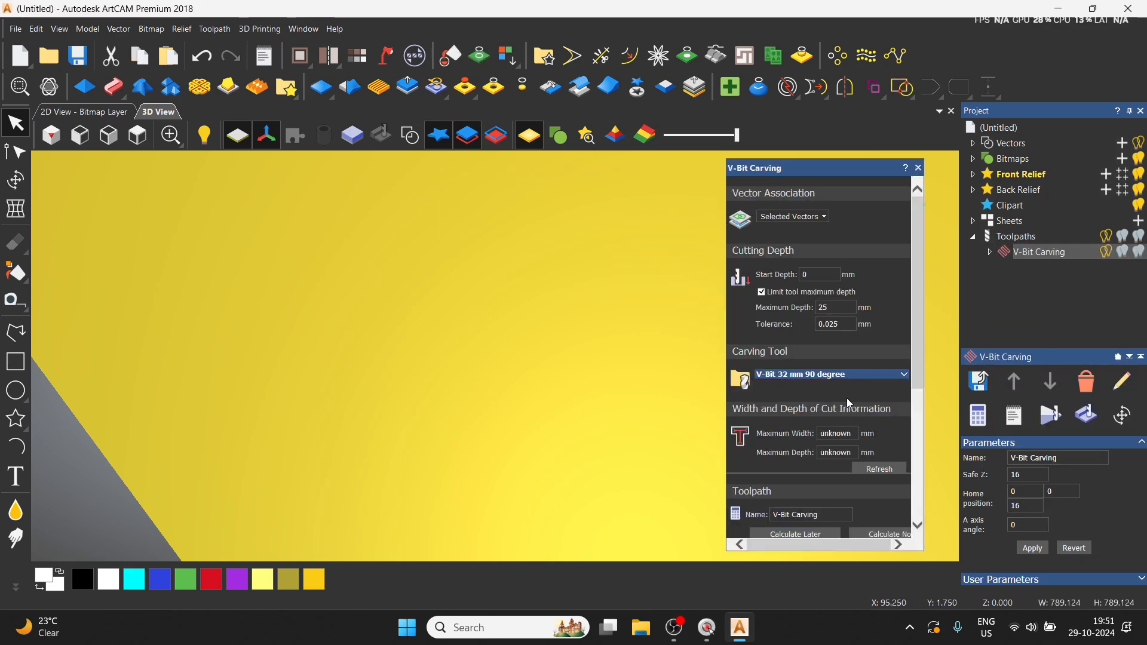
{"action": "left_click", "coordinate": [903, 376]}
{"action": "key", "text": "BackSpace"}
{"action": "type", "text": "1"}
{"action": "left_click", "coordinate": [410, 135]}
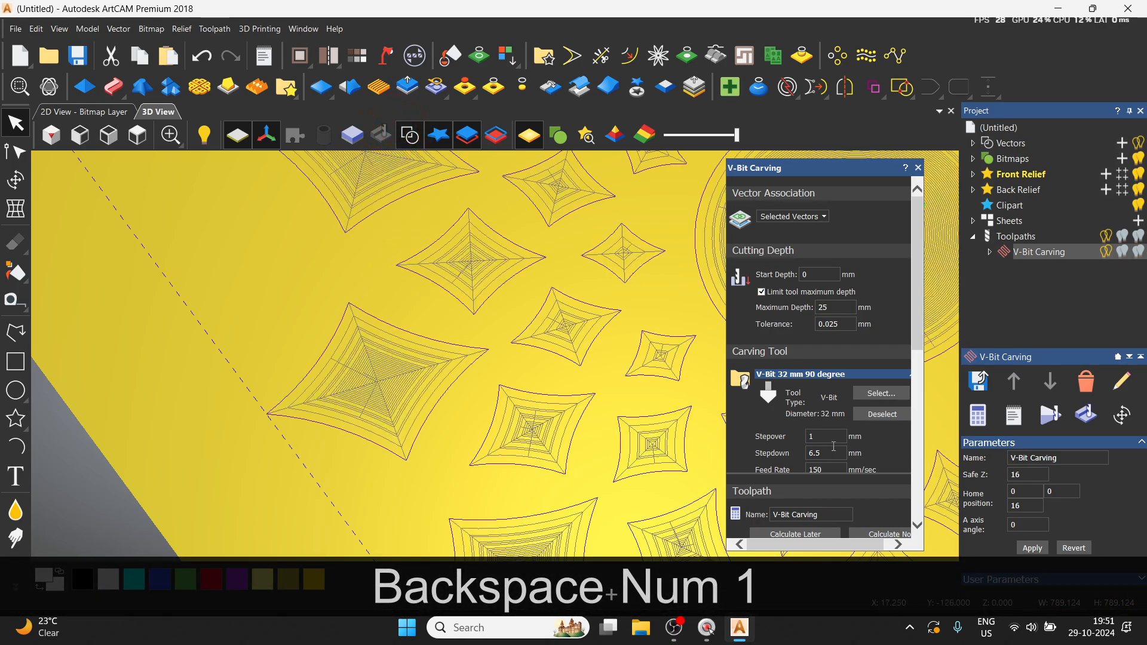
{"action": "left_click_drag", "start_coordinate": [833, 168], "coordinate": [575, 172]}
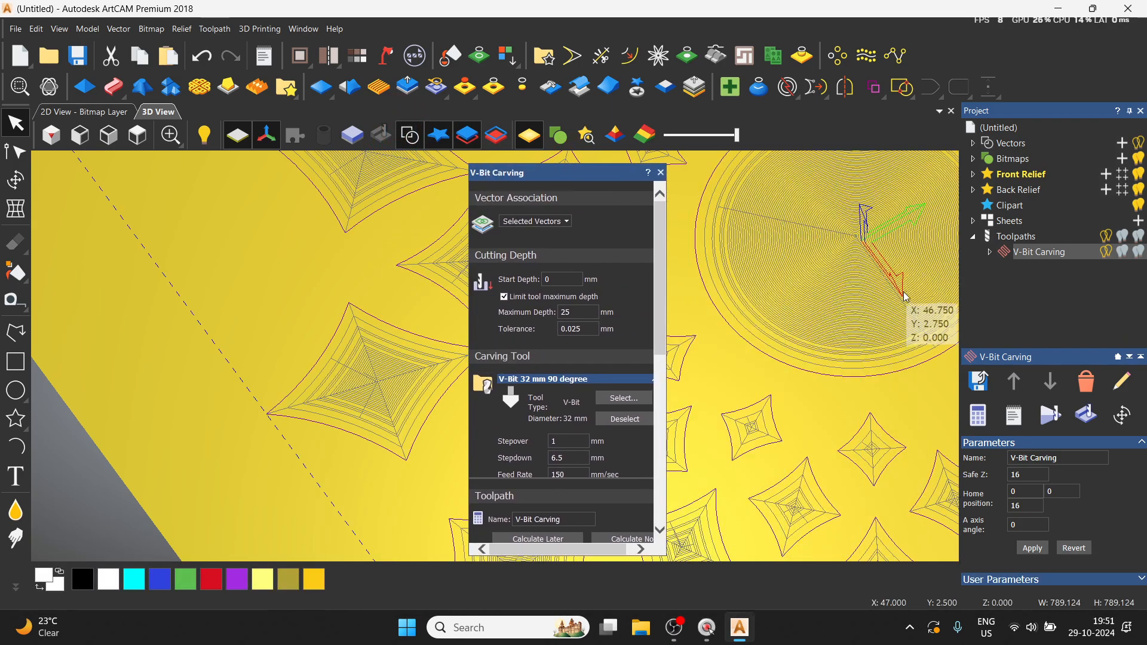
{"action": "scroll", "coordinate": [833, 323], "scroll_direction": "up", "scroll_amount": 2}
{"action": "scroll", "coordinate": [832, 335], "scroll_direction": "down", "scroll_amount": 2}
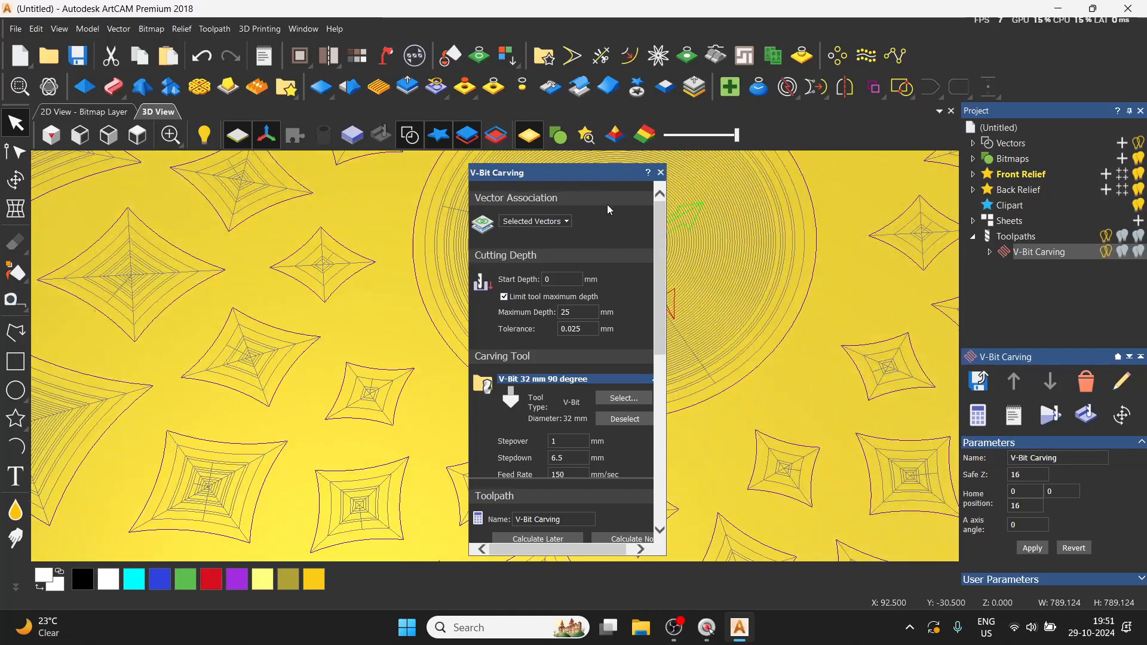
Recalculate the V-Bit Carving toolpath, close its settings and simulate it on the whole model at fast resolution
{"action": "left_click_drag", "start_coordinate": [609, 177], "coordinate": [896, 179]}
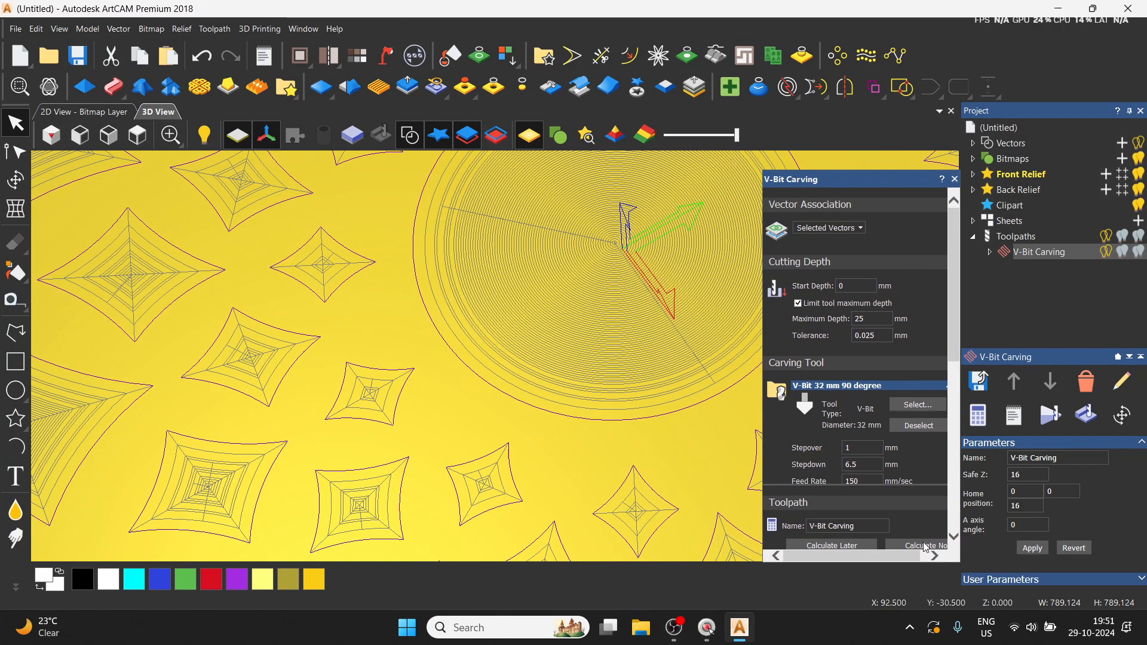
{"action": "left_click", "coordinate": [927, 548]}
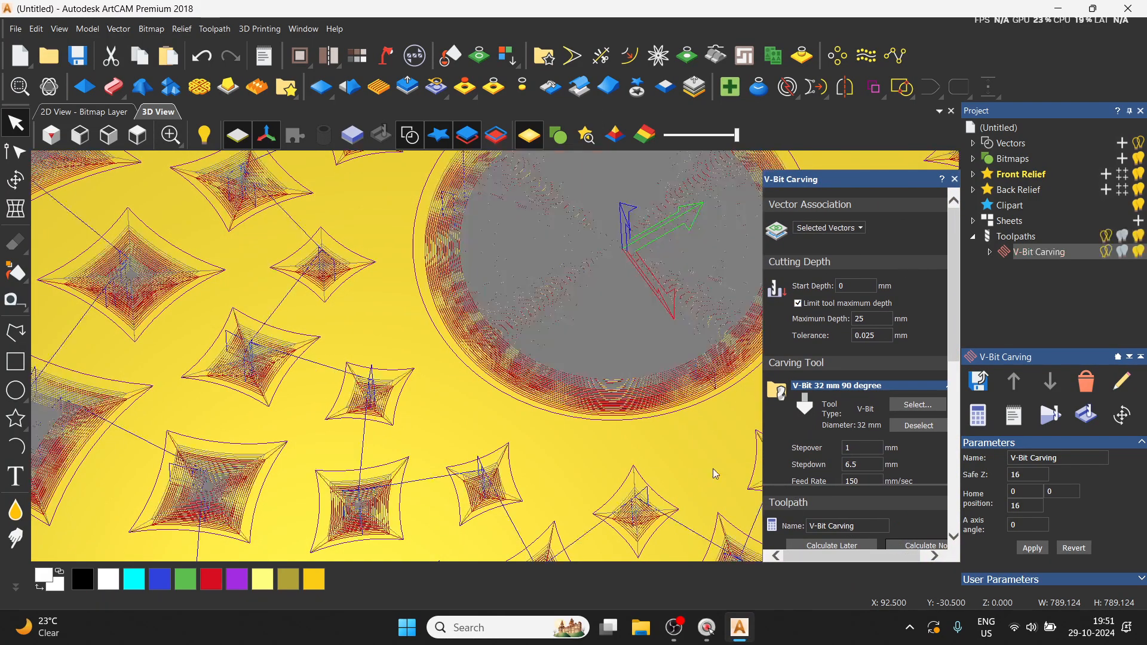
{"action": "scroll", "coordinate": [557, 331], "scroll_direction": "up", "scroll_amount": 1}
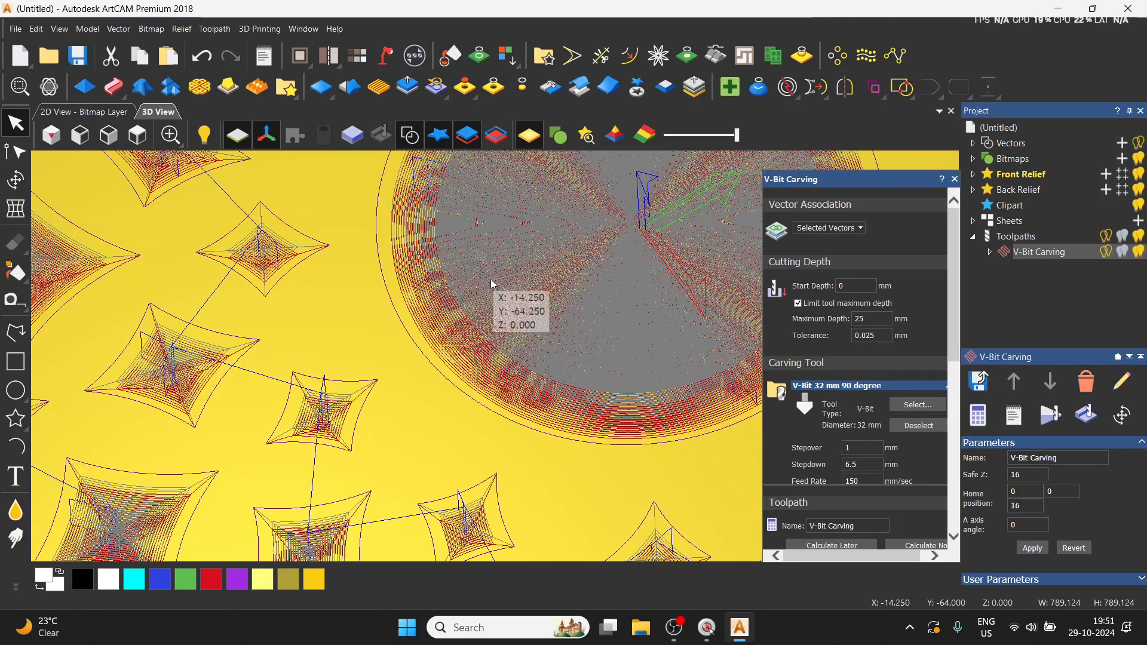
{"action": "left_click", "coordinate": [956, 179]}
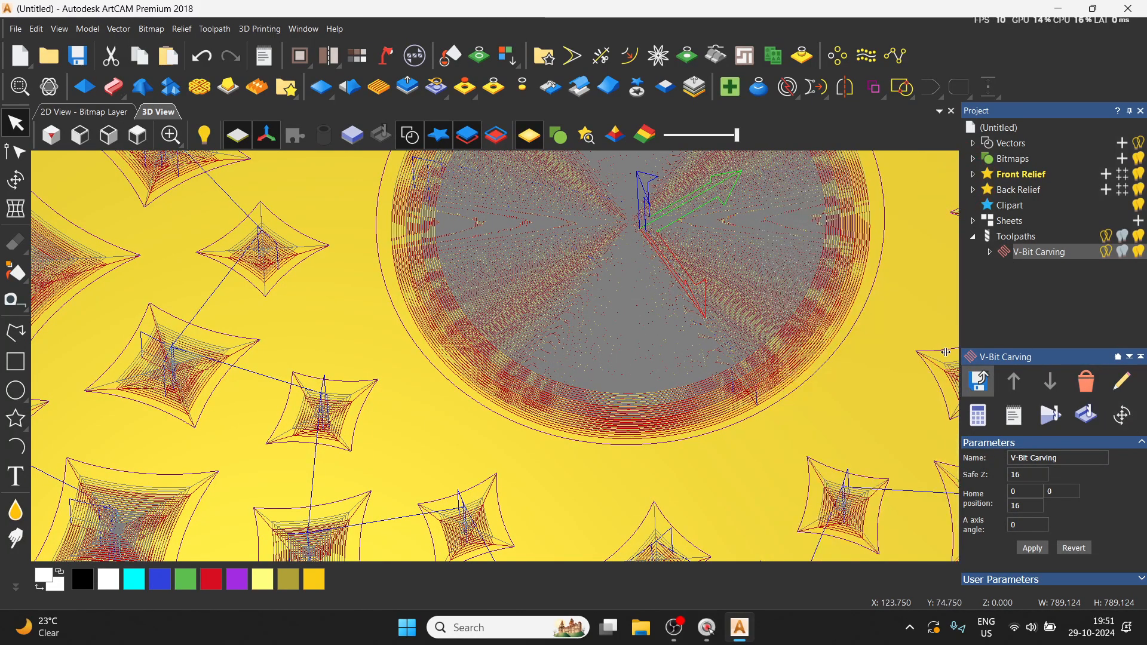
{"action": "left_click", "coordinate": [1079, 427]}
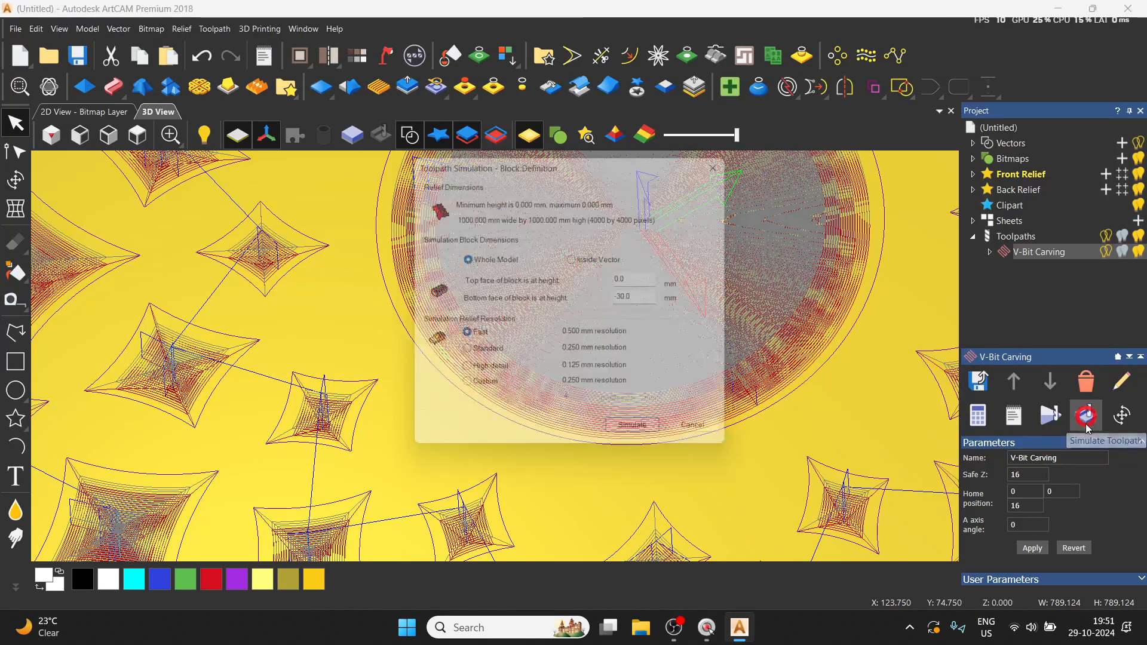
{"action": "left_click", "coordinate": [643, 438]}
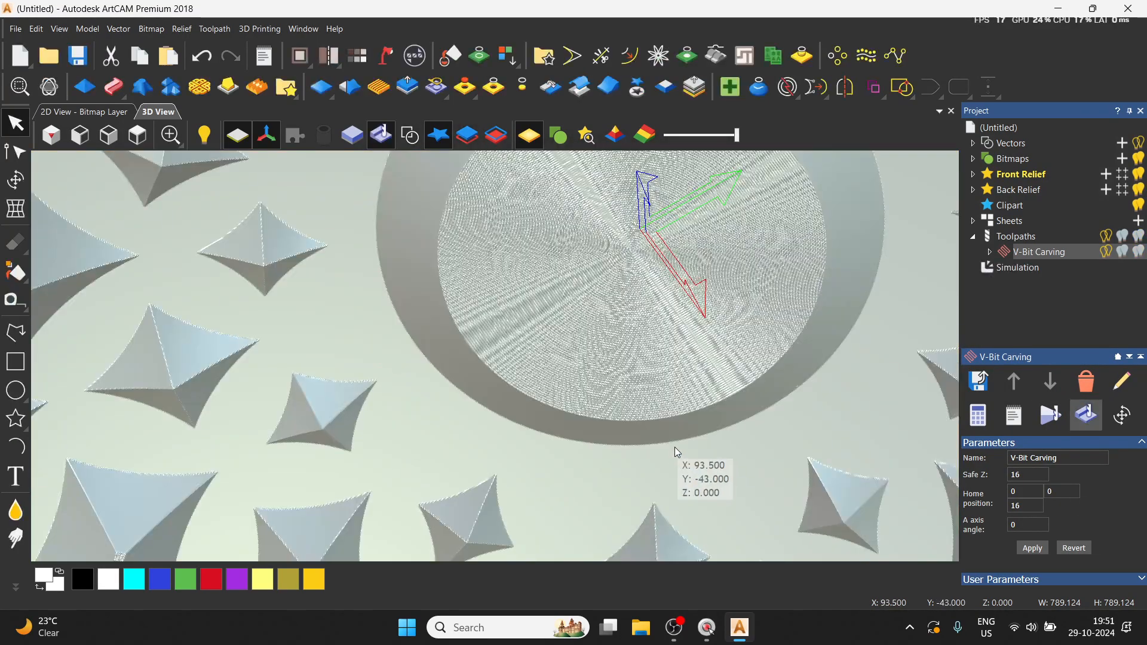
Examine the floor and sloped wall of the central circular pocket in the new simulation
{"action": "scroll", "coordinate": [565, 382], "scroll_direction": "up", "scroll_amount": 3}
{"action": "scroll", "coordinate": [564, 383], "scroll_direction": "up", "scroll_amount": 5}
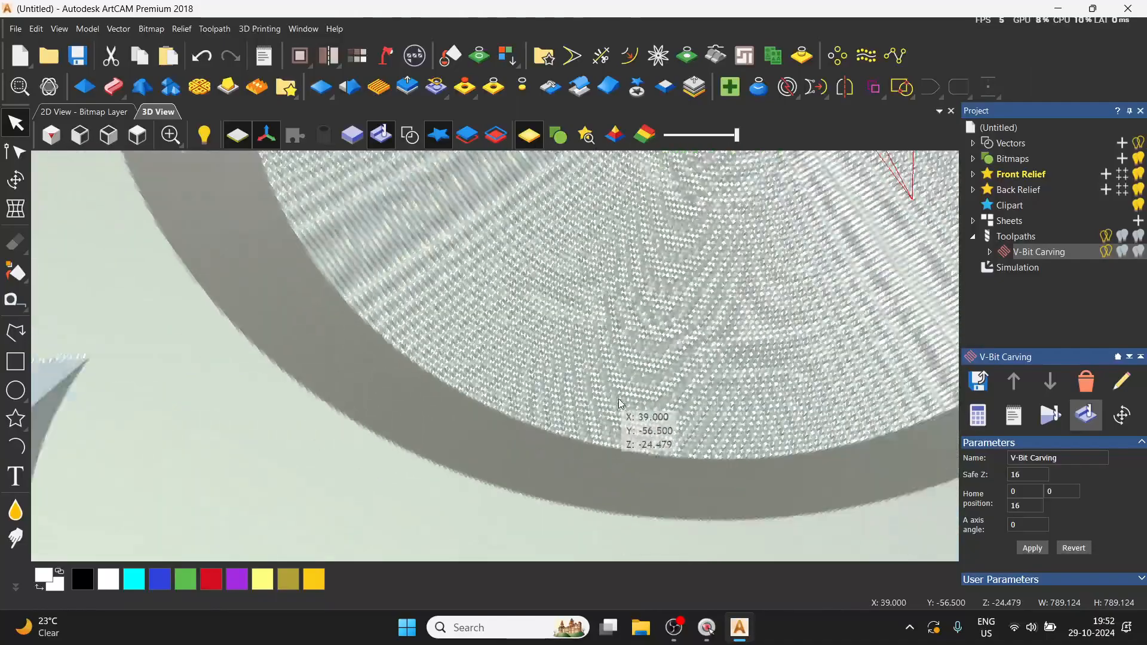
{"action": "scroll", "coordinate": [620, 399], "scroll_direction": "down", "scroll_amount": 2}
{"action": "key", "text": "space"}
{"action": "left_click_drag", "start_coordinate": [612, 328], "coordinate": [441, 460]}
{"action": "key", "text": "space"}
{"action": "left_click_drag", "start_coordinate": [640, 366], "coordinate": [771, 487]}
{"action": "key", "text": "space"}
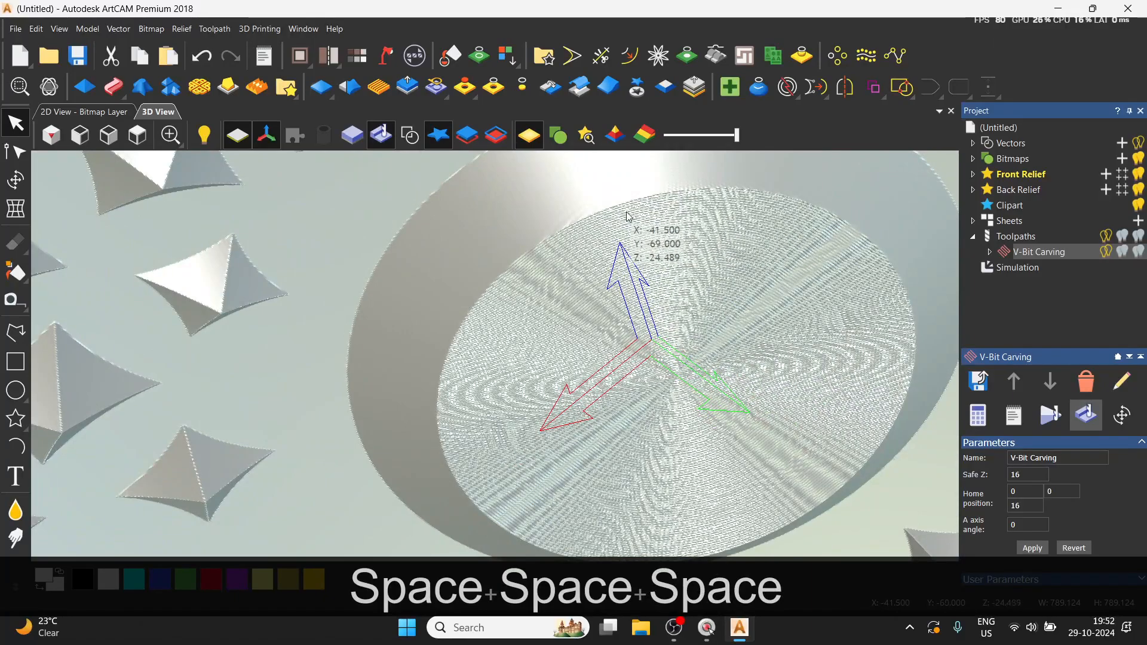
{"action": "scroll", "coordinate": [691, 332], "scroll_direction": "down", "scroll_amount": 4}
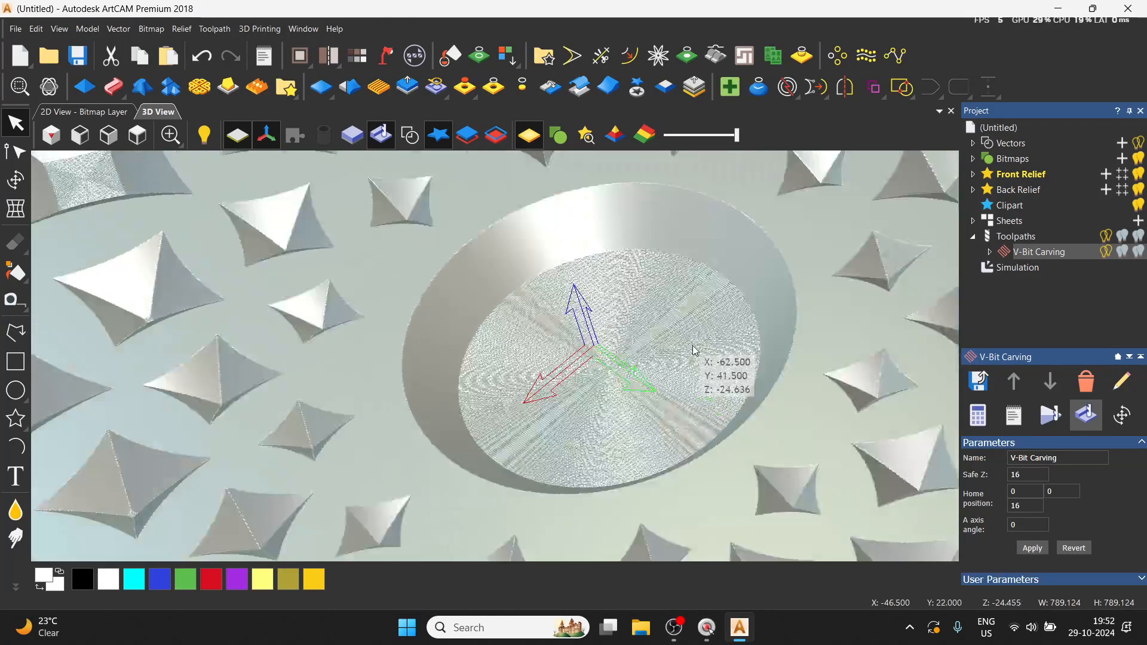
Examine the floors of the outer four-pointed pockets up close and compare them with the smaller neighbouring pockets
{"action": "scroll", "coordinate": [153, 420], "scroll_direction": "up", "scroll_amount": 4}
{"action": "scroll", "coordinate": [179, 404], "scroll_direction": "up", "scroll_amount": 3}
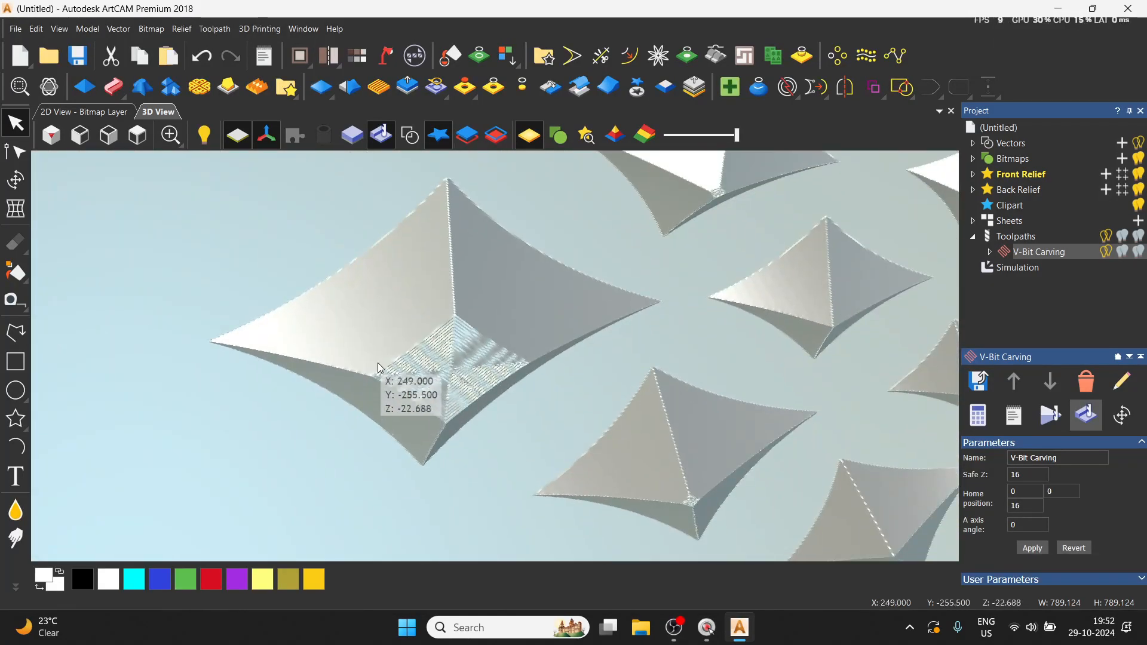
{"action": "scroll", "coordinate": [447, 393], "scroll_direction": "up", "scroll_amount": 2}
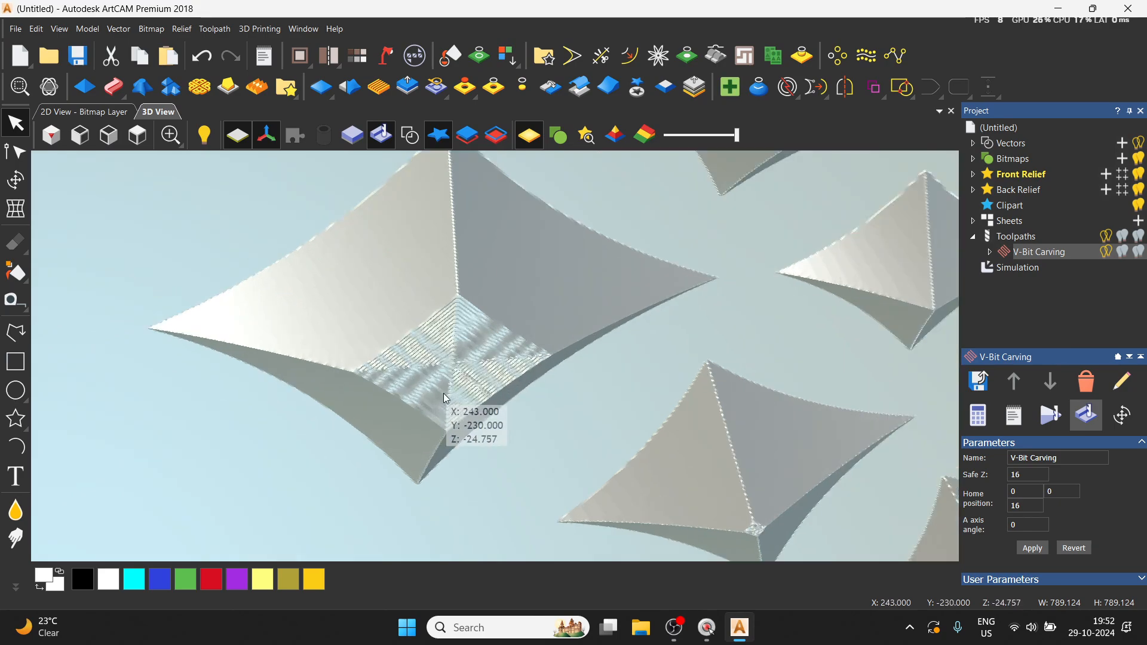
{"action": "scroll", "coordinate": [455, 391], "scroll_direction": "down", "scroll_amount": 3}
{"action": "scroll", "coordinate": [457, 392], "scroll_direction": "down", "scroll_amount": 1}
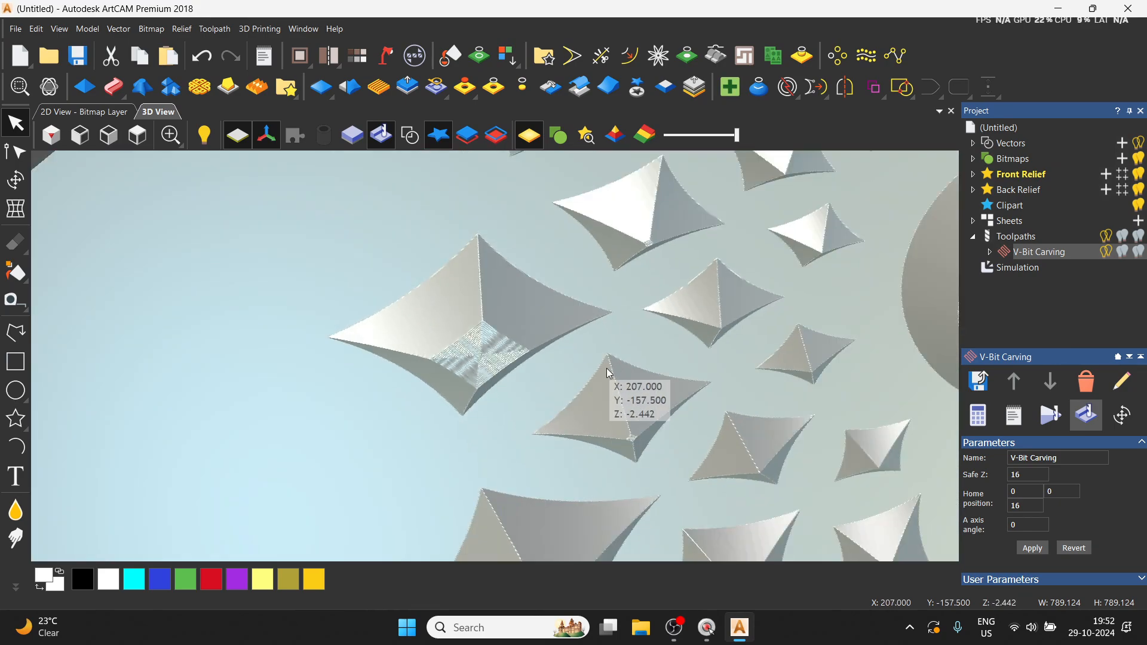
{"action": "scroll", "coordinate": [668, 361], "scroll_direction": "down", "scroll_amount": 3}
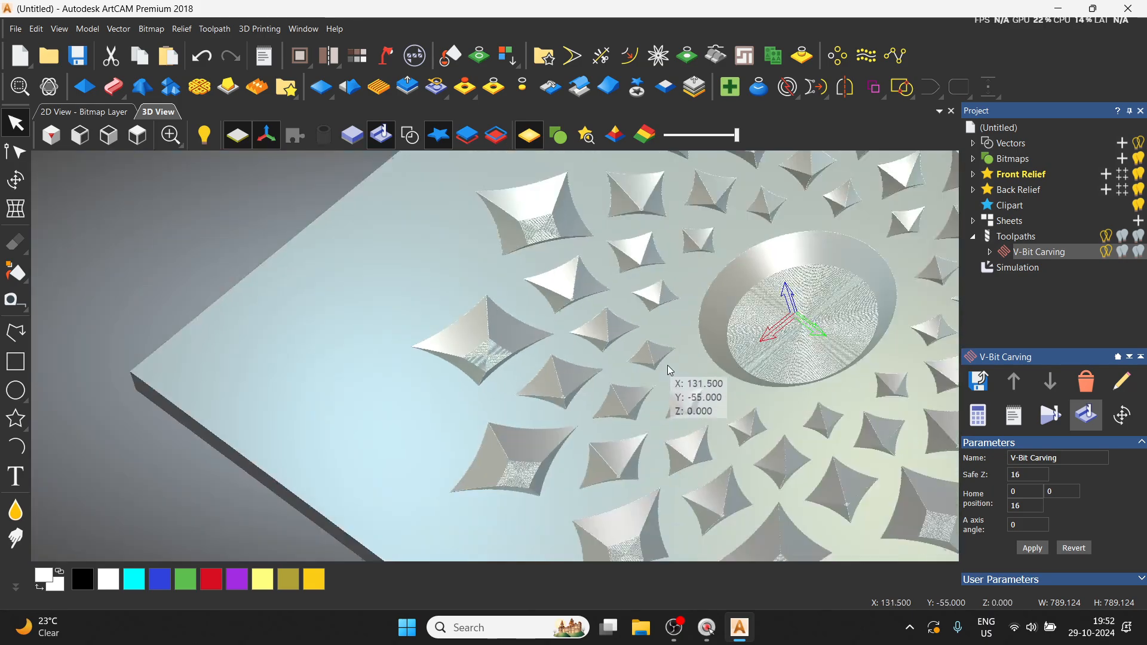
{"action": "scroll", "coordinate": [511, 373], "scroll_direction": "up", "scroll_amount": 5}
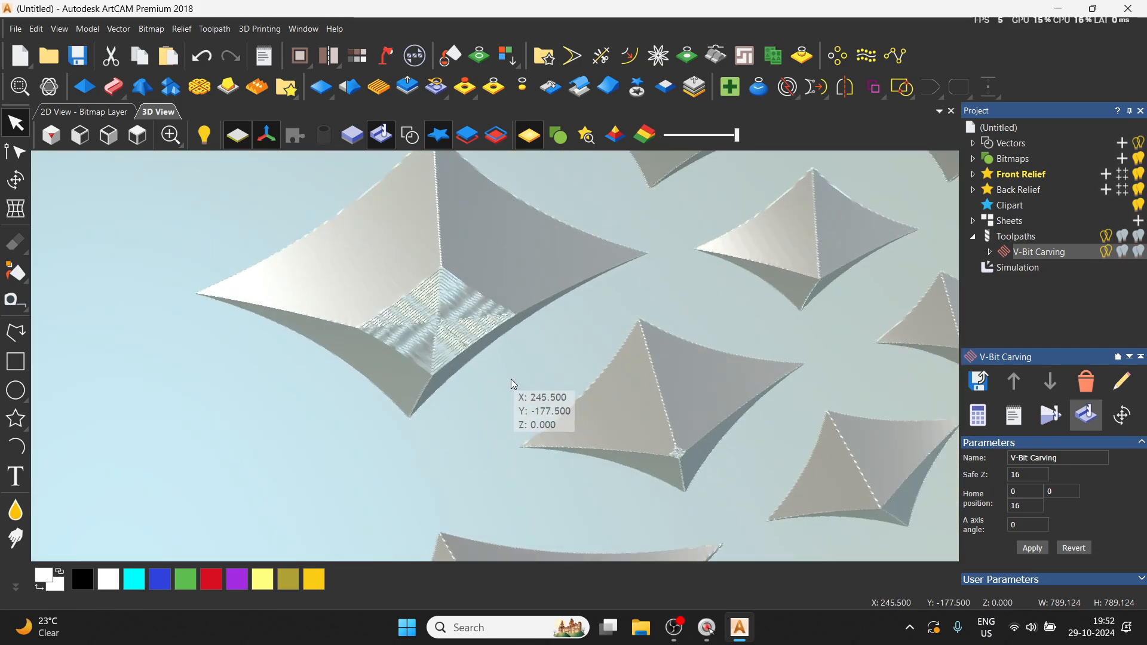
{"action": "key", "text": "space"}
{"action": "left_click_drag", "start_coordinate": [451, 450], "coordinate": [612, 321]}
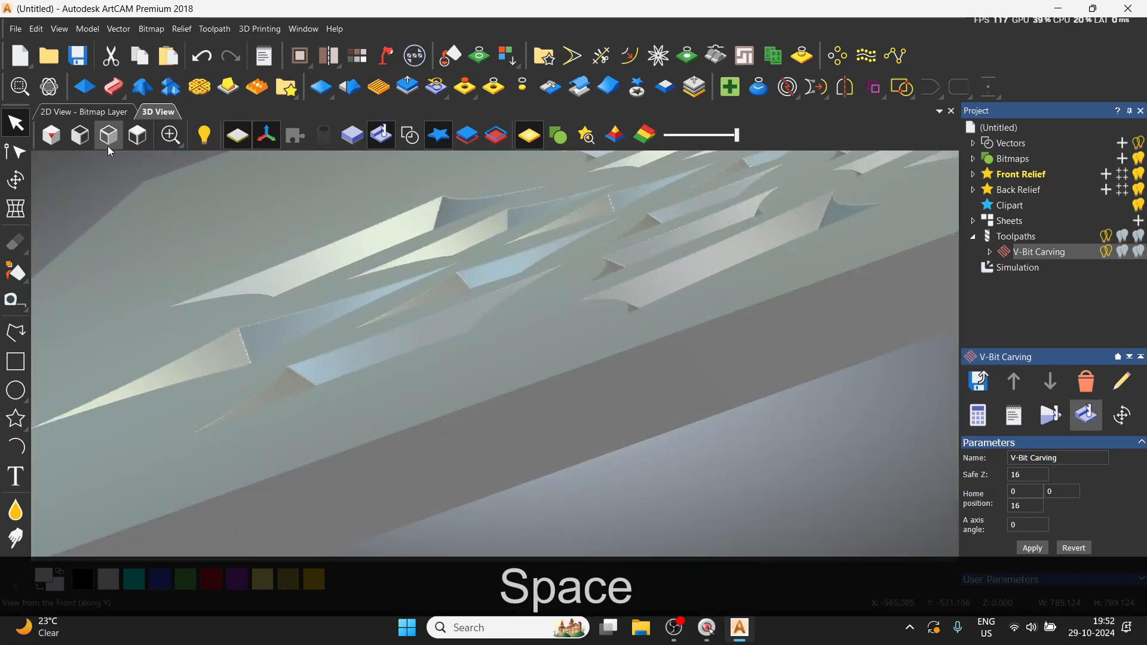
Return to the top view, delete the simulation and display the vectors on the relief
{"action": "left_click", "coordinate": [140, 136]}
{"action": "right_click", "coordinate": [1011, 268]}
{"action": "left_click", "coordinate": [1016, 380]}
{"action": "left_click", "coordinate": [417, 141]}
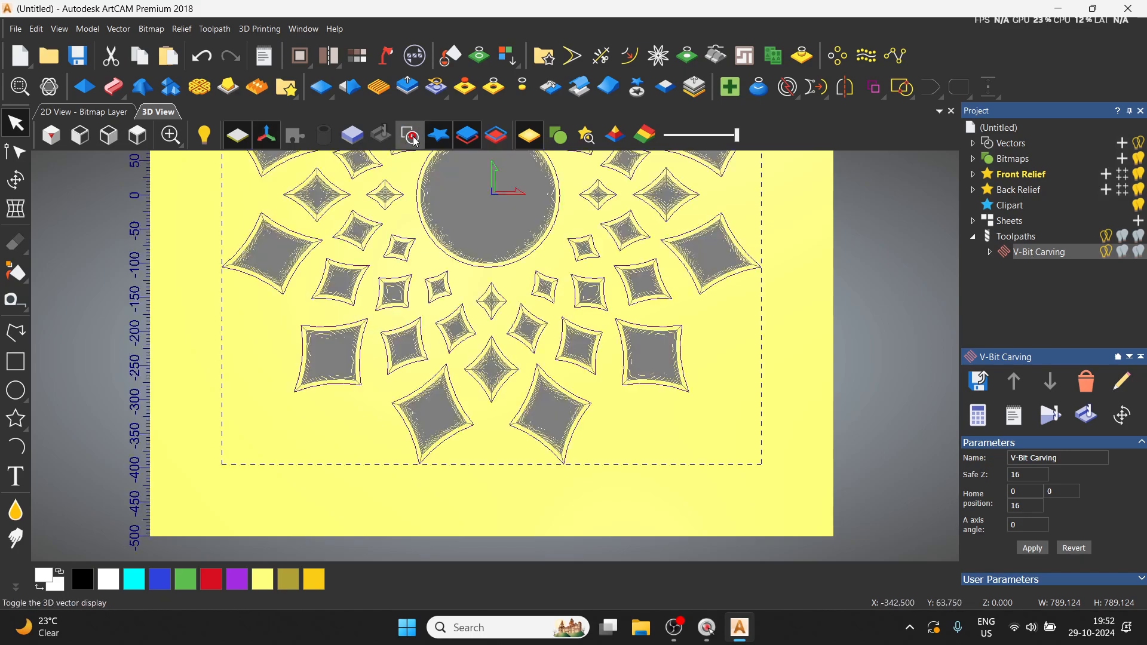
{"action": "right_click", "coordinate": [1043, 252], "text": "ctrl"}
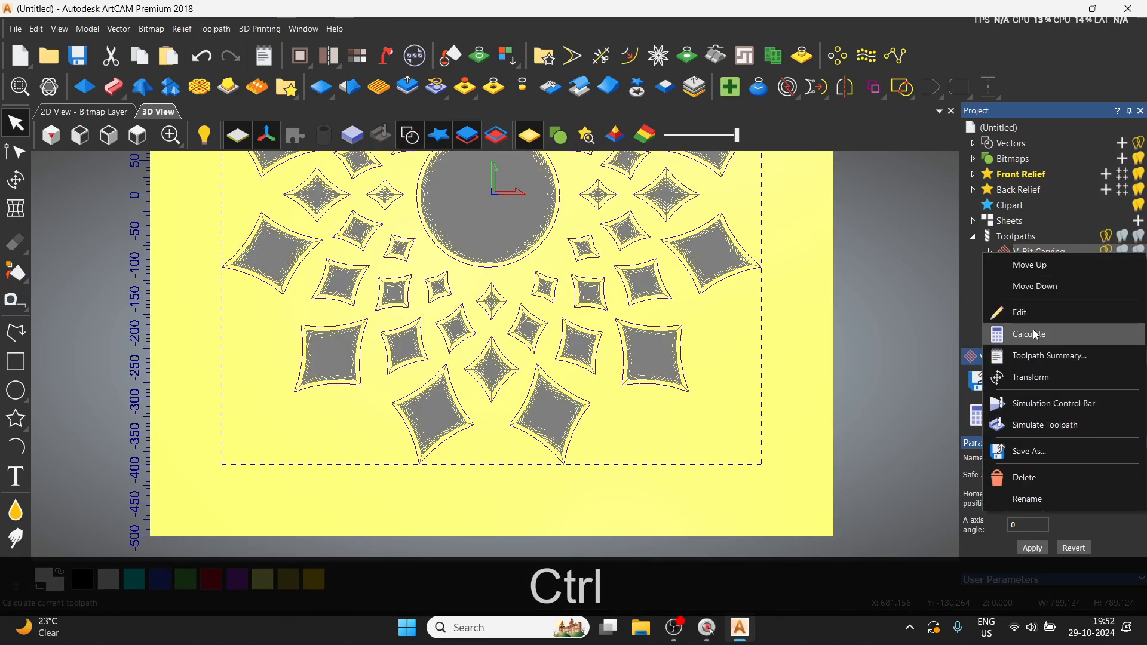
{"action": "left_click", "coordinate": [1022, 313]}
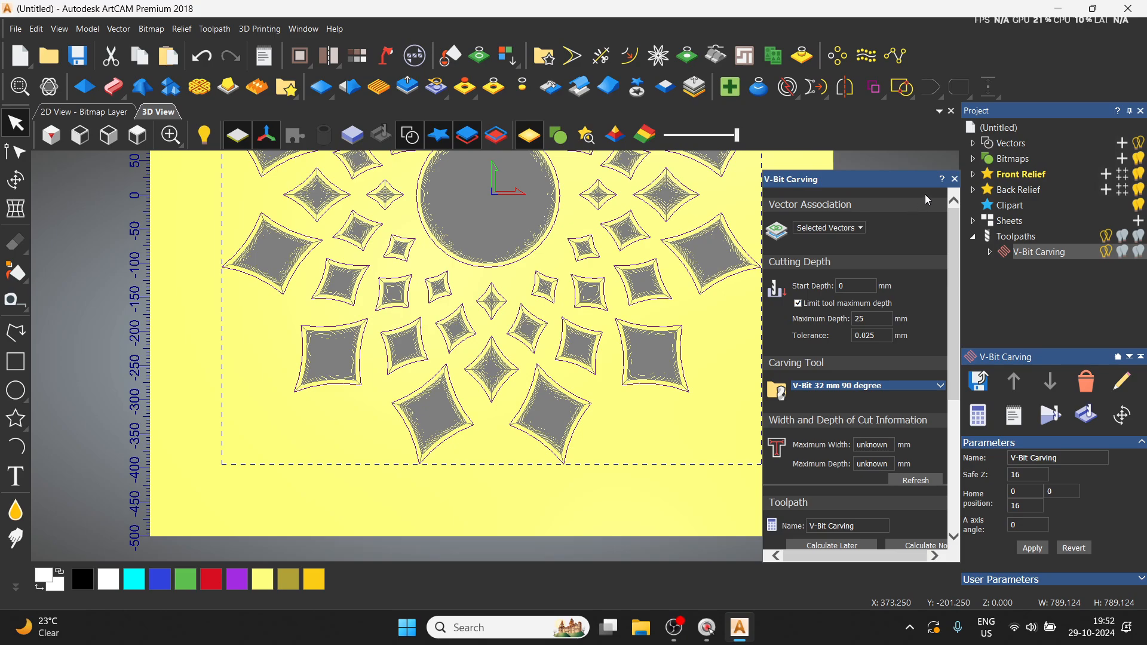
{"action": "left_click", "coordinate": [955, 180]}
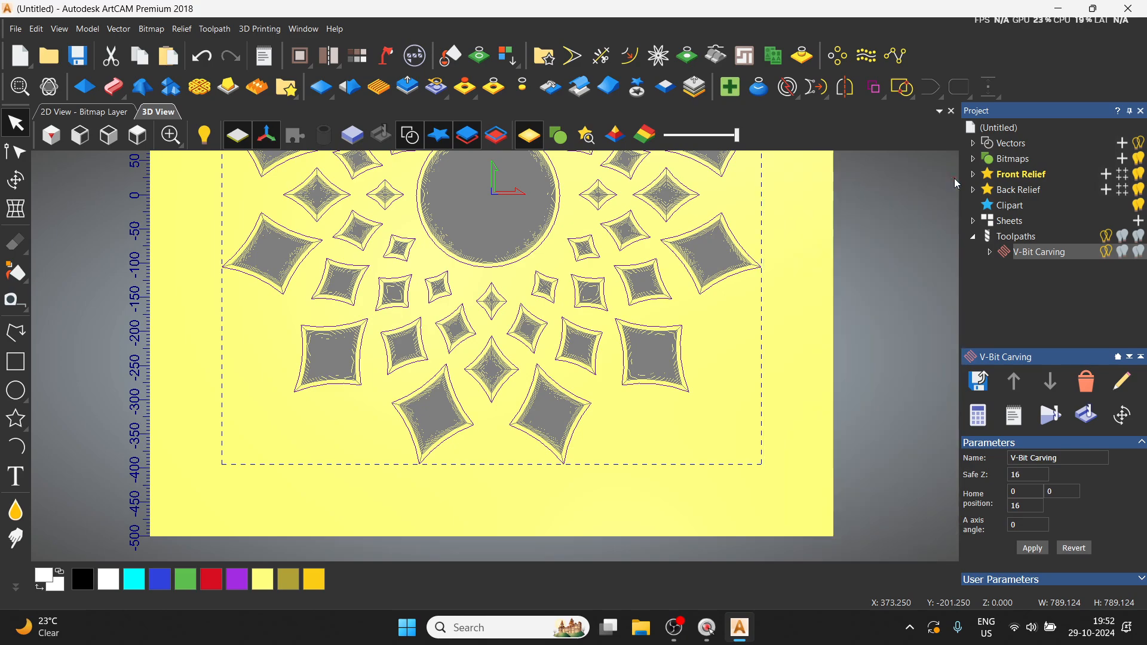
Simulate the V-Bit Carving toolpath again and examine the flat floors and pointed bottoms of the outer pockets
{"action": "left_click", "coordinate": [1074, 424]}
{"action": "left_click", "coordinate": [642, 438]}
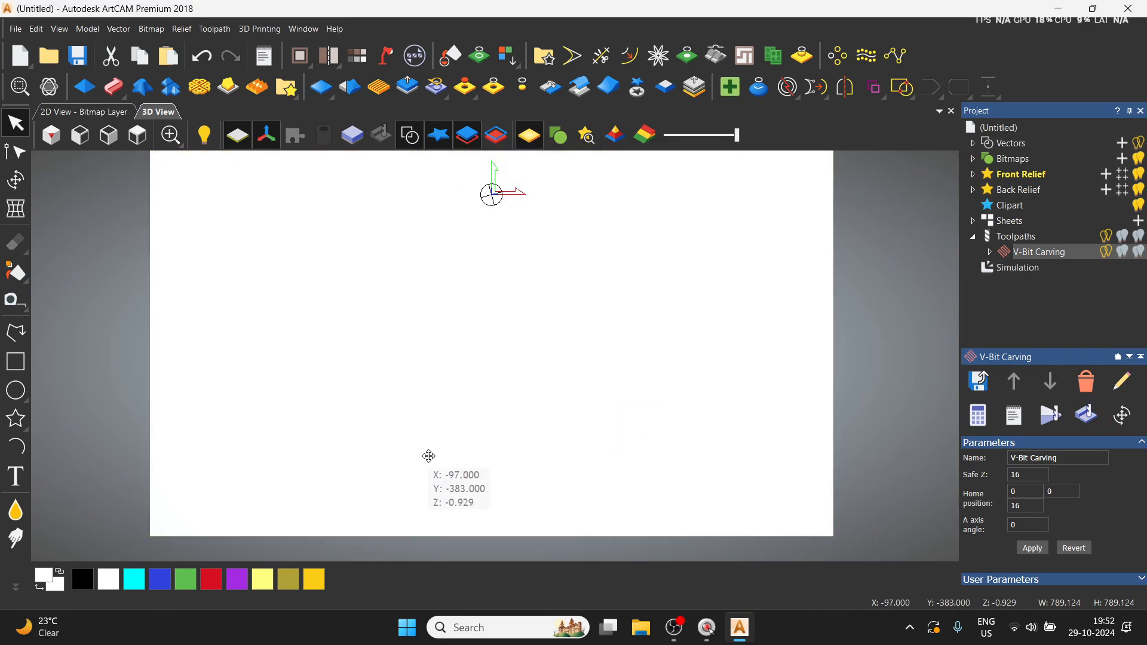
{"action": "scroll", "coordinate": [419, 406], "scroll_direction": "up", "scroll_amount": 6}
{"action": "key", "text": "space"}
{"action": "left_click_drag", "start_coordinate": [451, 480], "coordinate": [402, 305]}
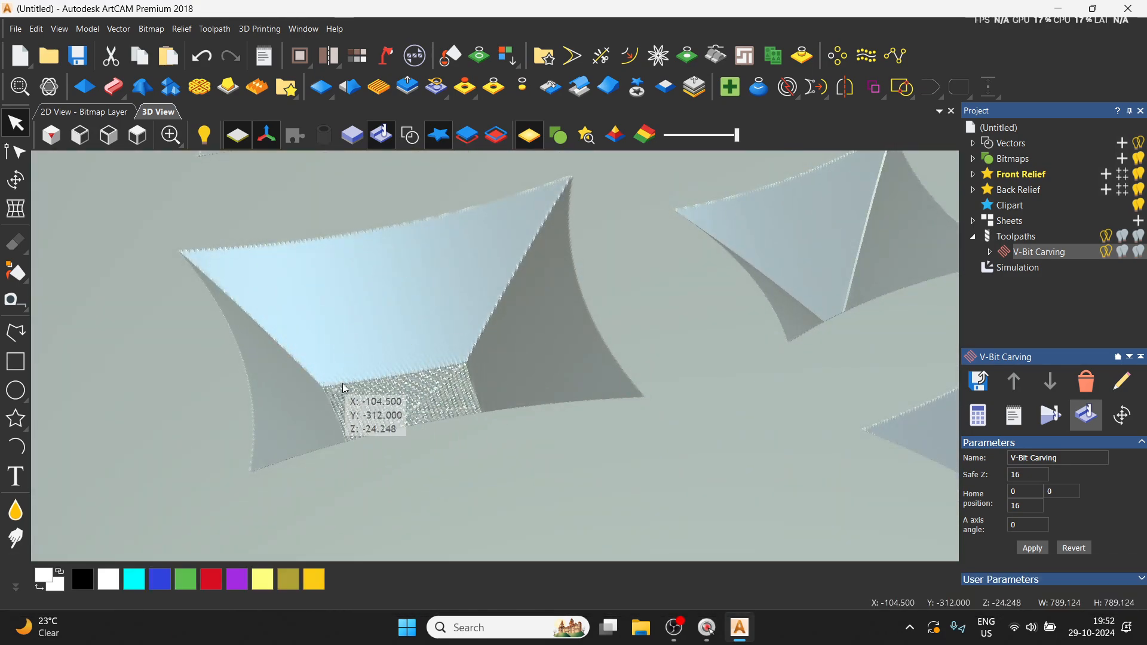
{"action": "scroll", "coordinate": [394, 387], "scroll_direction": "down", "scroll_amount": 4}
{"action": "key", "text": "space"}
{"action": "left_click_drag", "start_coordinate": [786, 355], "coordinate": [655, 431]}
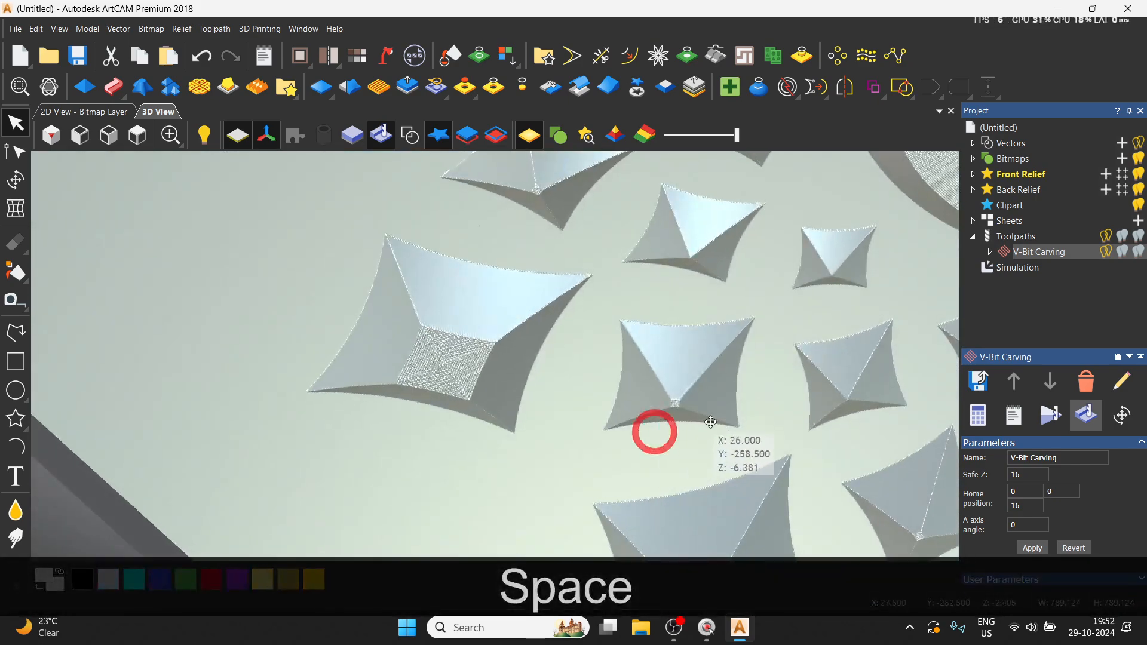
{"action": "scroll", "coordinate": [805, 257], "scroll_direction": "up", "scroll_amount": 2}
{"action": "left_click_drag", "start_coordinate": [849, 305], "coordinate": [737, 330]}
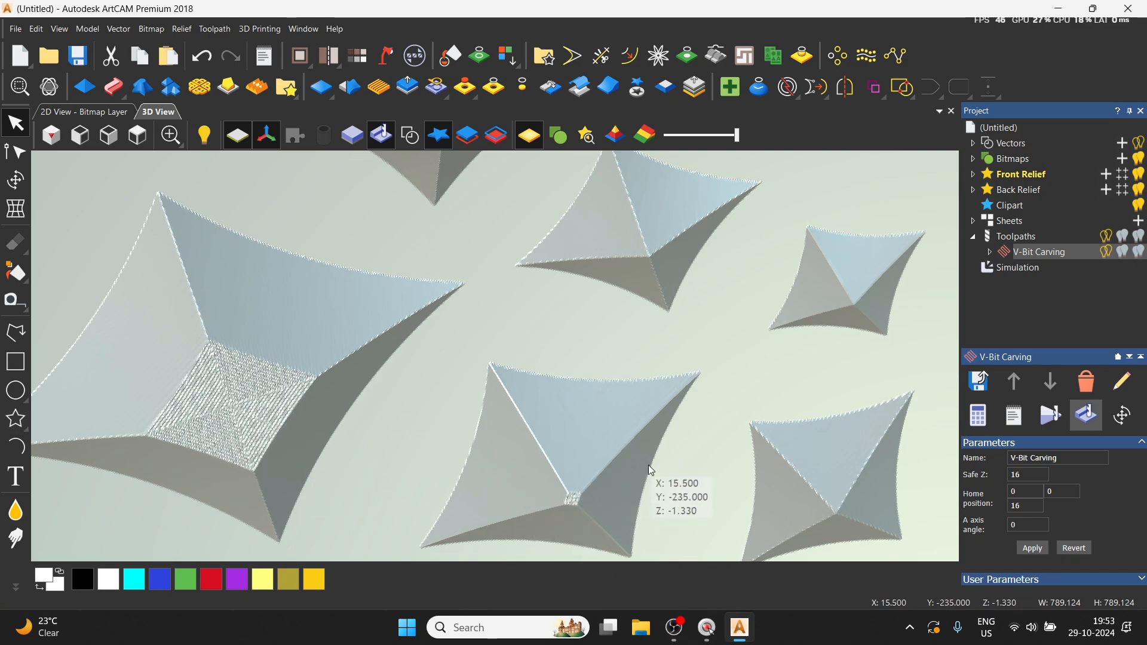
Delete the simulation and reopen the V-Bit Carving toolpath for editing with the vectors displayed
{"action": "right_click", "coordinate": [1026, 270]}
{"action": "left_click", "coordinate": [1034, 407]}
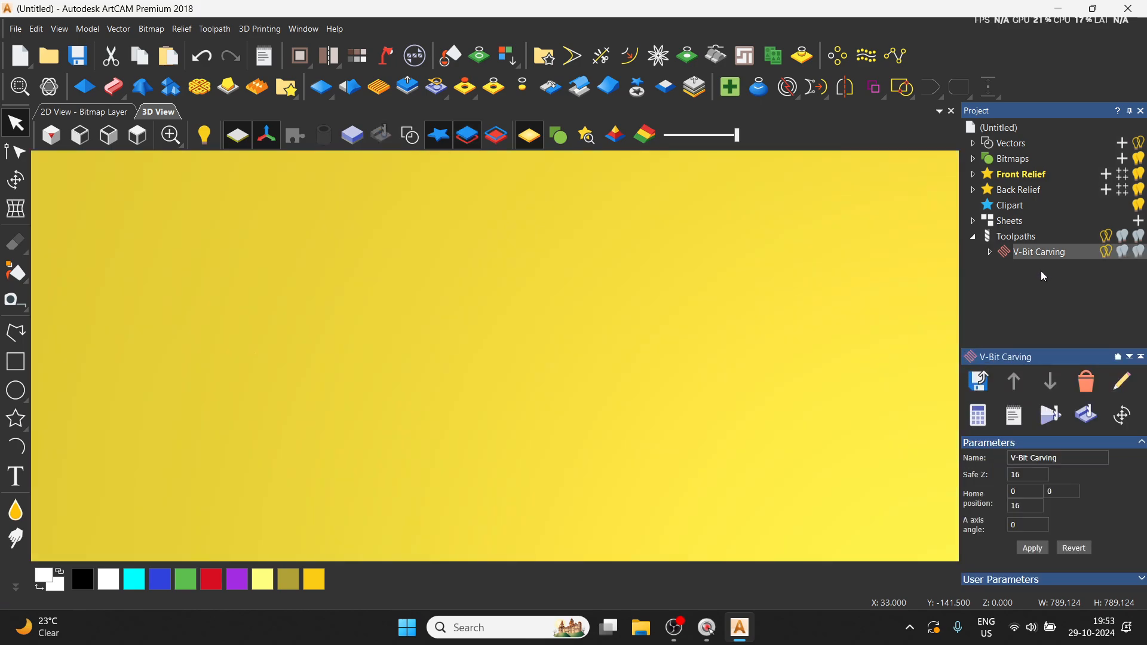
{"action": "right_click", "coordinate": [1040, 254]}
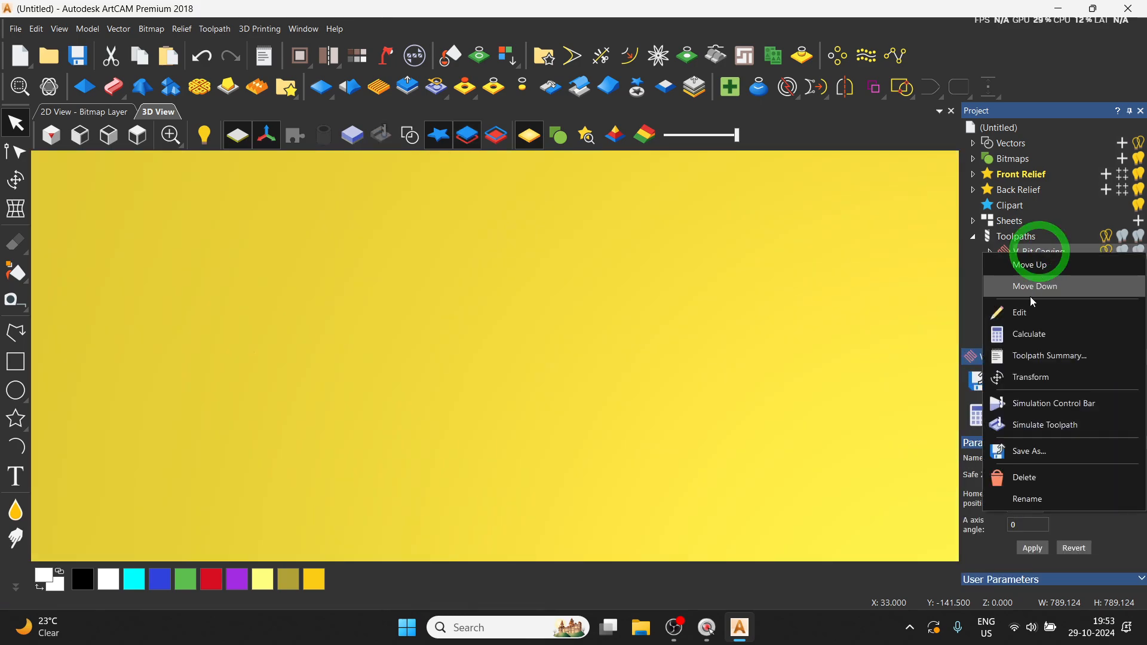
{"action": "left_click", "coordinate": [1031, 308]}
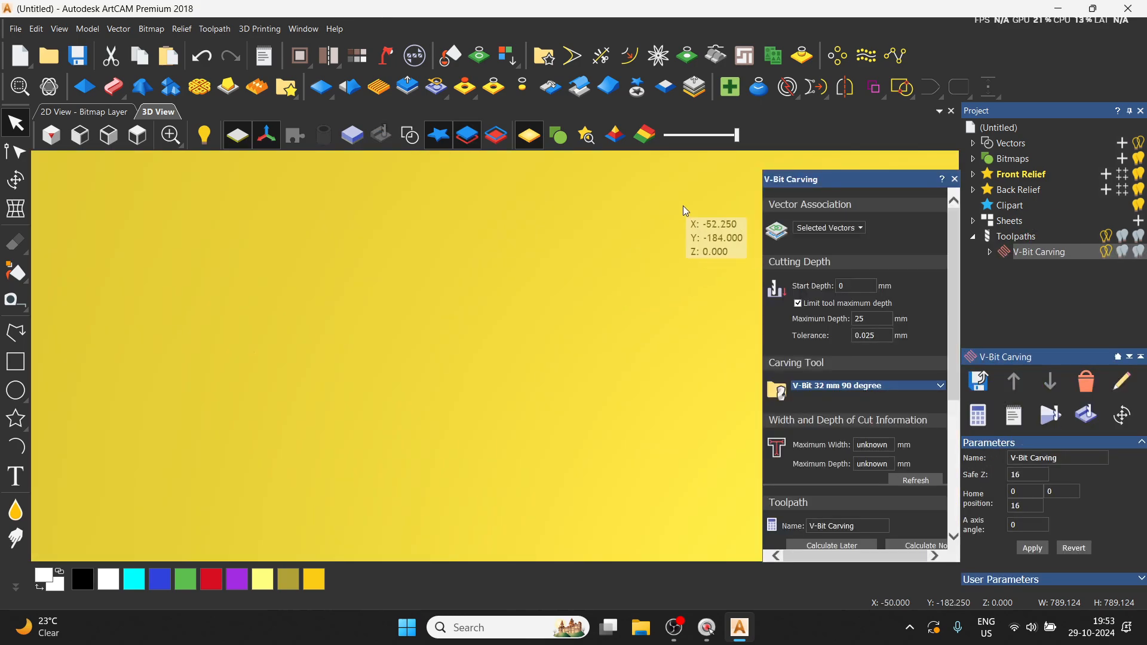
{"action": "left_click", "coordinate": [410, 135]}
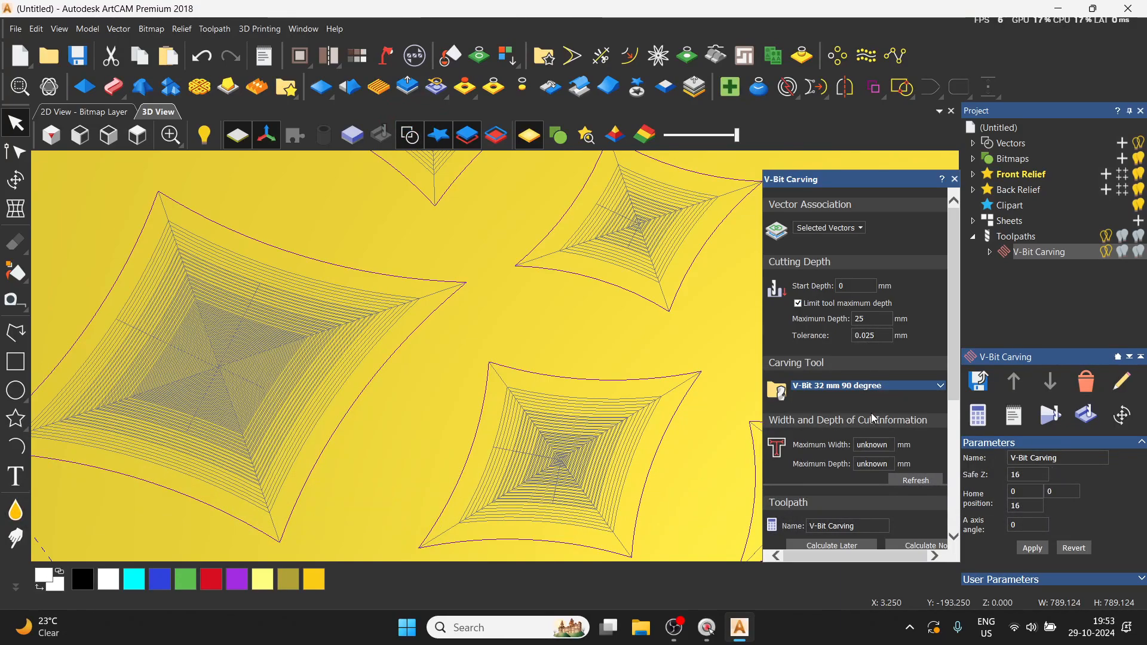
Replace the carving tool with the V-Bit 32 mm 150 degree from the Wood or Plastic V-Carving group
{"action": "scroll", "coordinate": [874, 419], "scroll_direction": "down", "scroll_amount": 2}
{"action": "left_click", "coordinate": [913, 340]}
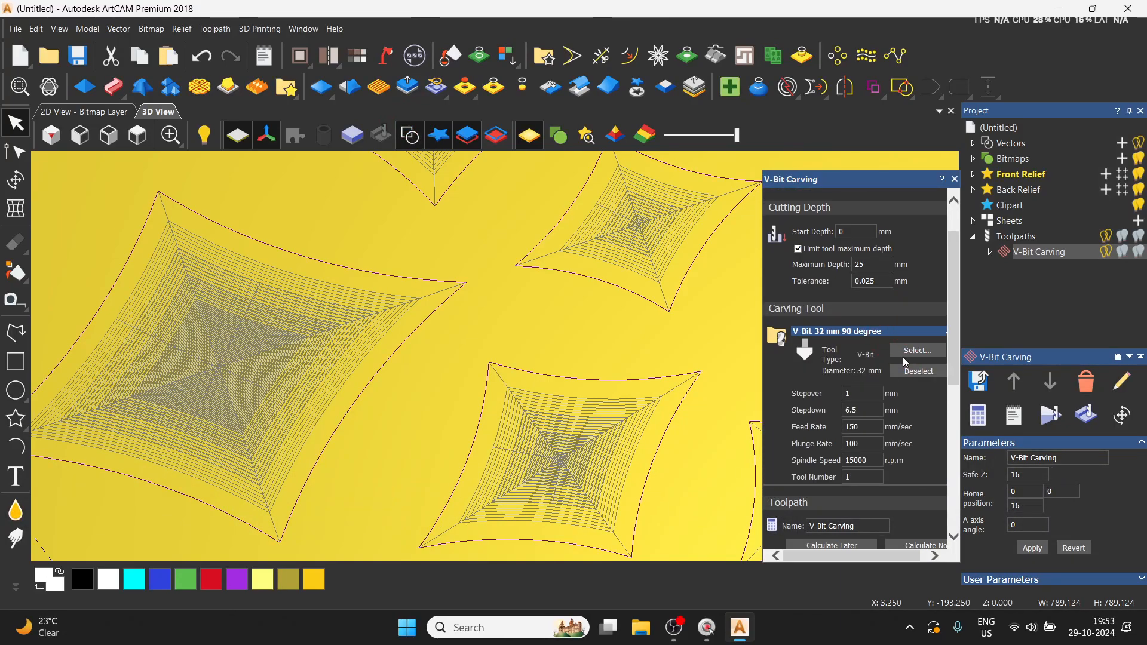
{"action": "left_click", "coordinate": [918, 350]}
{"action": "scroll", "coordinate": [481, 383], "scroll_direction": "down", "scroll_amount": 1}
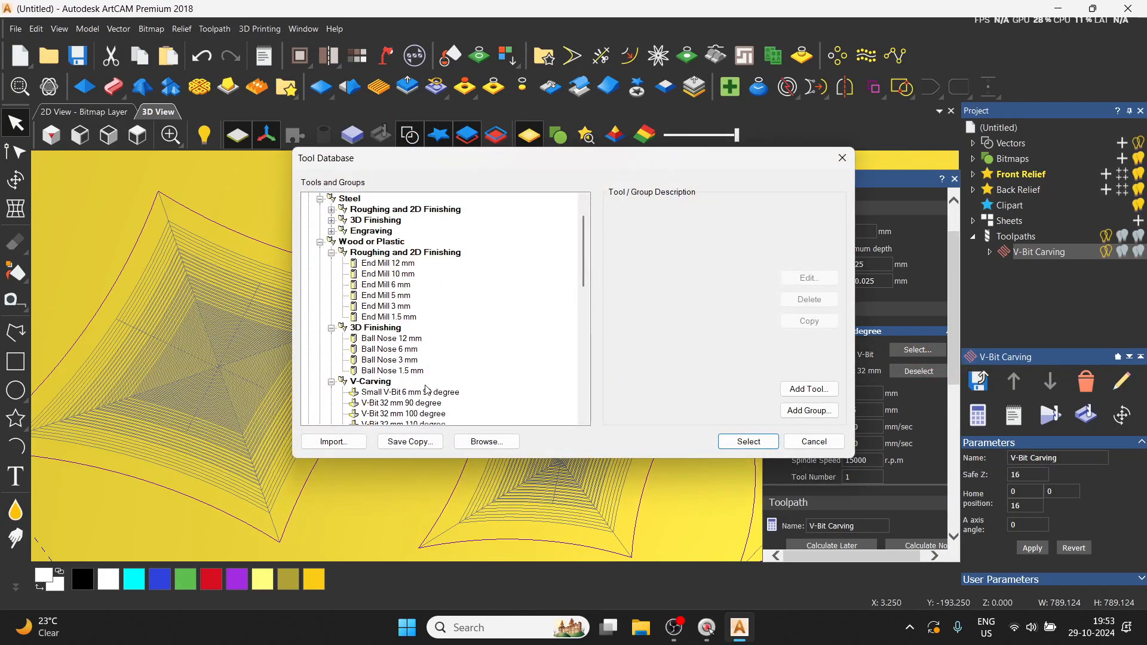
{"action": "scroll", "coordinate": [423, 395], "scroll_direction": "down", "scroll_amount": 2}
{"action": "left_click", "coordinate": [414, 404]}
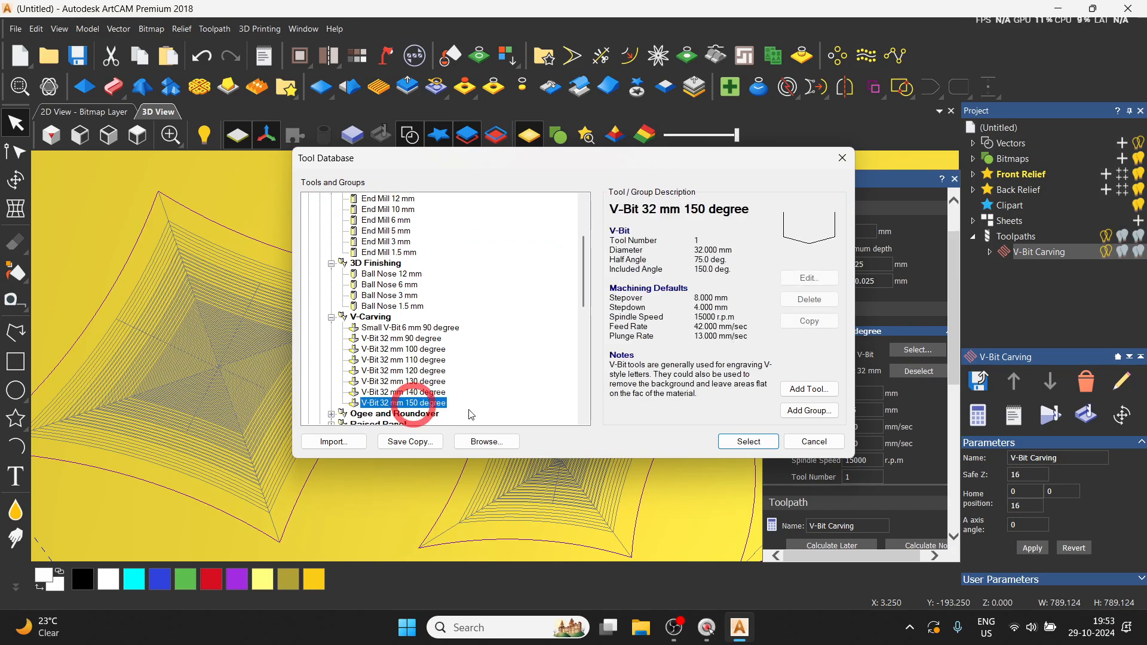
{"action": "left_click", "coordinate": [748, 443]}
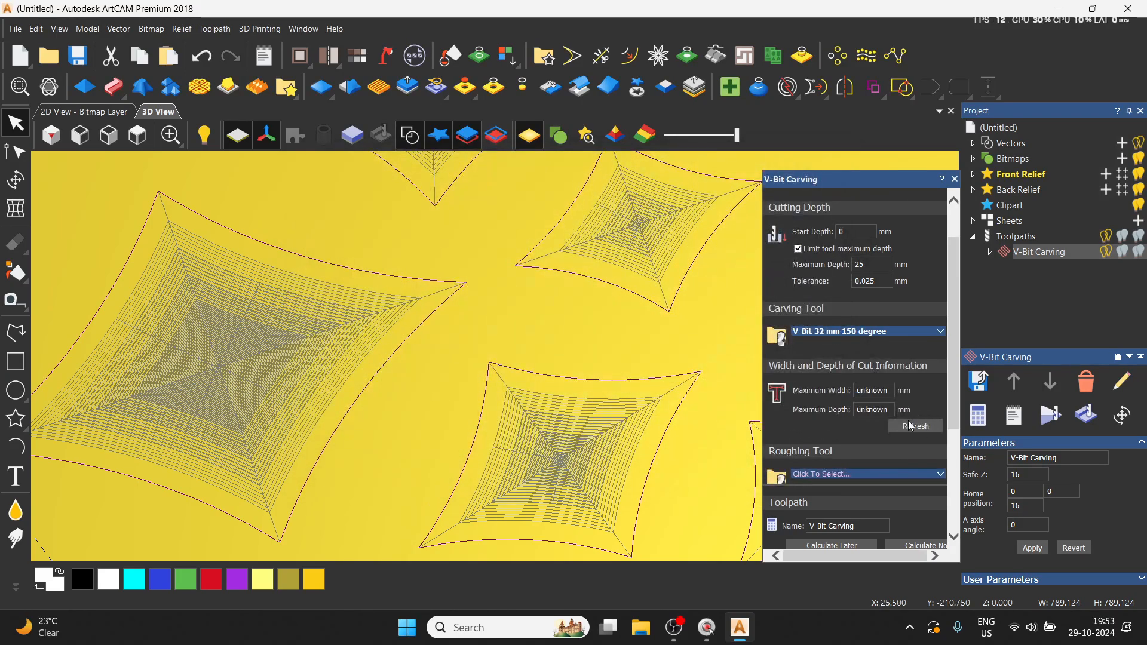
Refresh the width and depth of cut information and turn off the tool maximum depth limit
{"action": "scroll", "coordinate": [910, 426], "scroll_direction": "down", "scroll_amount": 3}
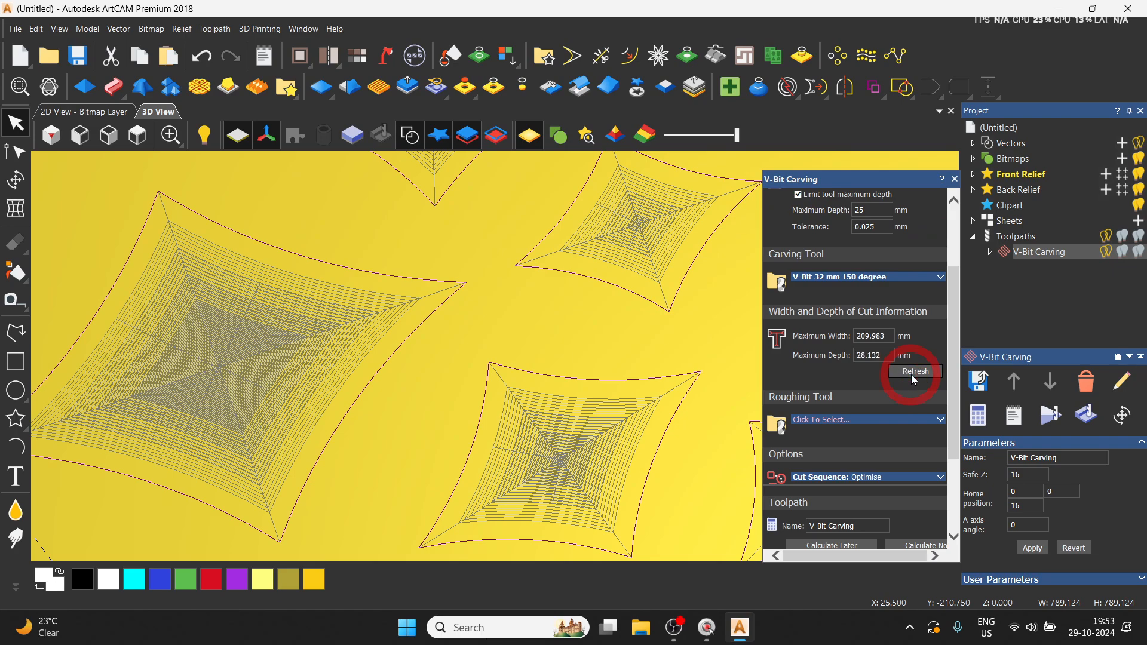
{"action": "scroll", "coordinate": [873, 370], "scroll_direction": "up", "scroll_amount": 3}
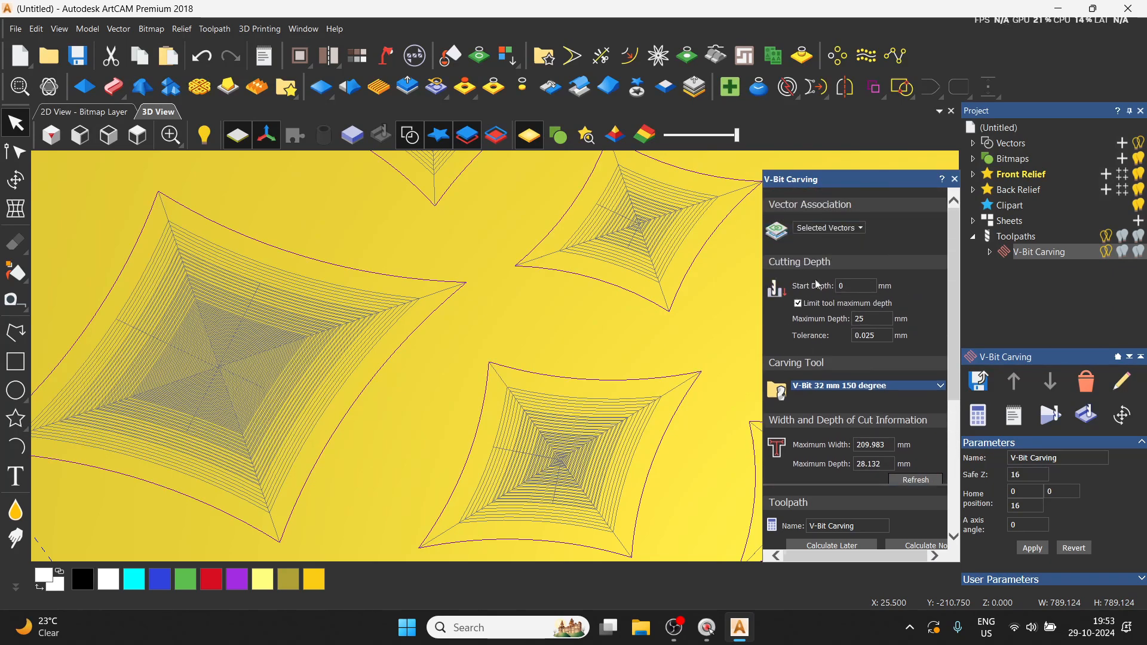
{"action": "left_click", "coordinate": [798, 303]}
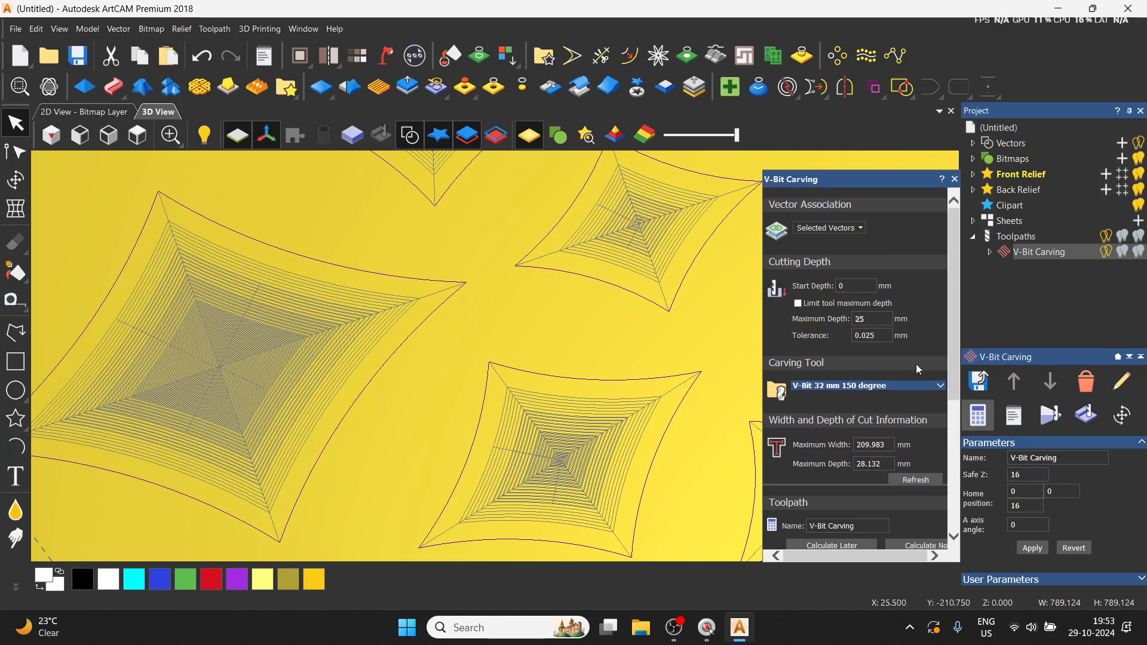
{"action": "scroll", "coordinate": [861, 419], "scroll_direction": "down", "scroll_amount": 1}
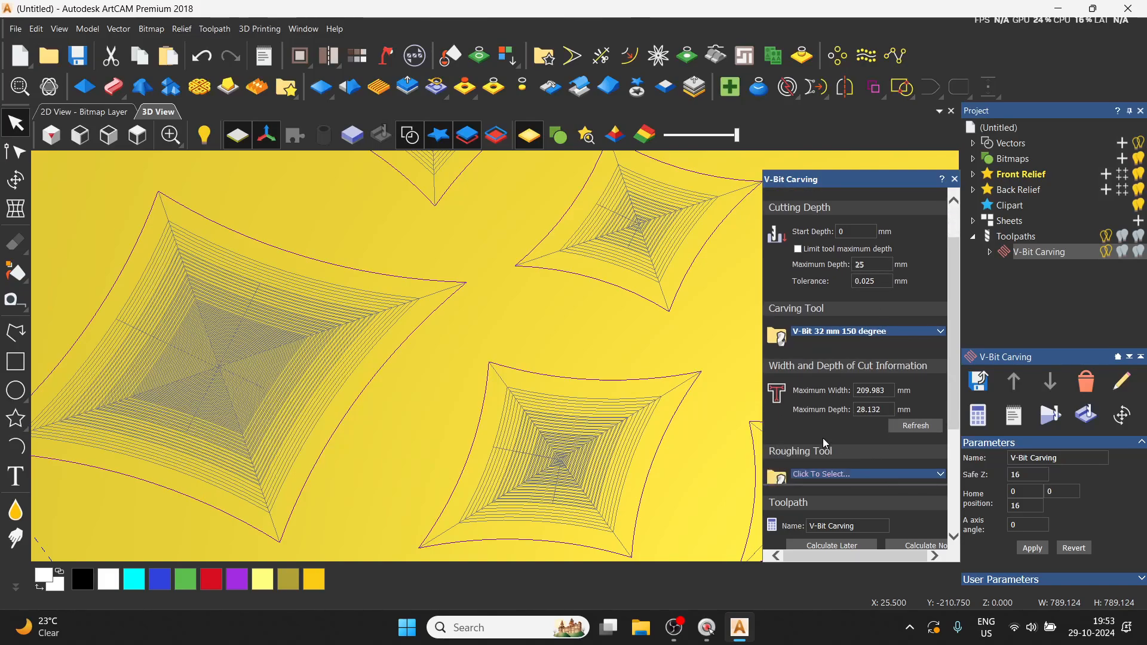
Calculate the V-Bit Carving toolpath with the 150 degree V-bit and close its settings
{"action": "scroll", "coordinate": [878, 406], "scroll_direction": "down", "scroll_amount": 3}
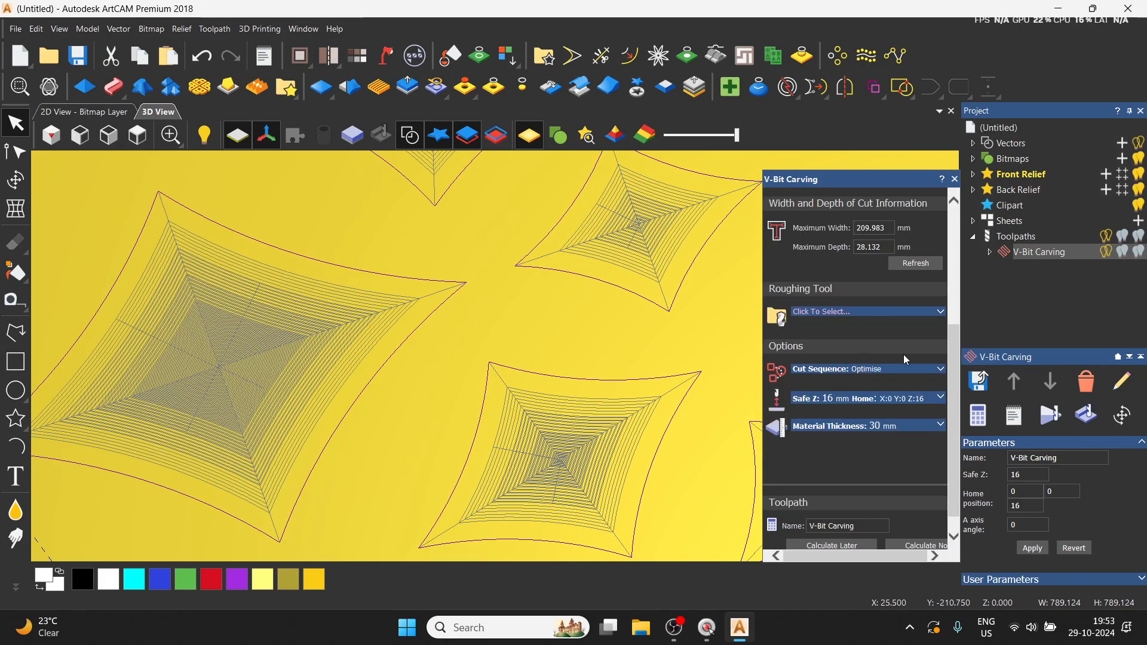
{"action": "left_click", "coordinate": [923, 547]}
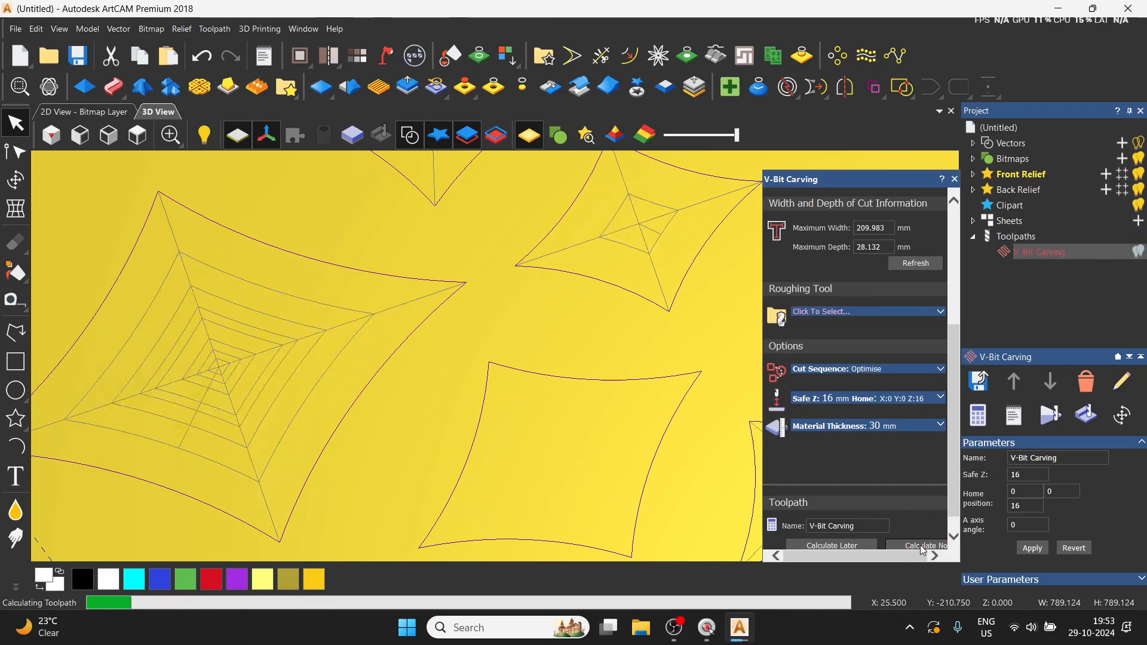
{"action": "left_click", "coordinate": [955, 179]}
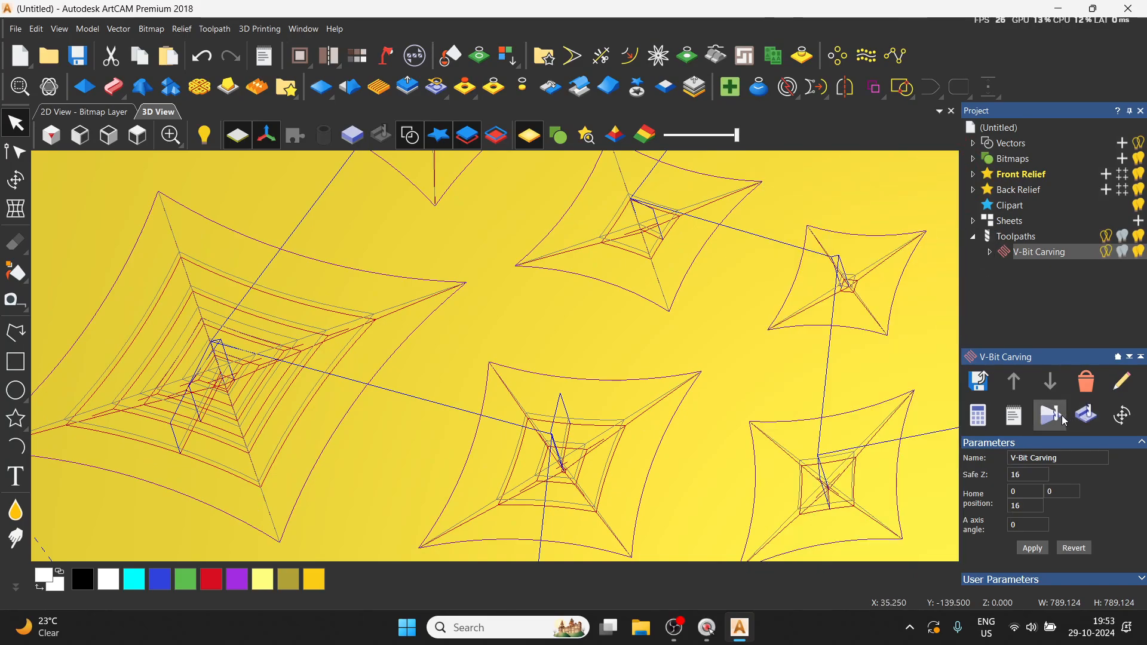
Simulate the V-Bit Carving toolpath and examine the pocket shapes up close before returning to the top view
{"action": "left_click", "coordinate": [1086, 414]}
{"action": "left_click", "coordinate": [642, 438]}
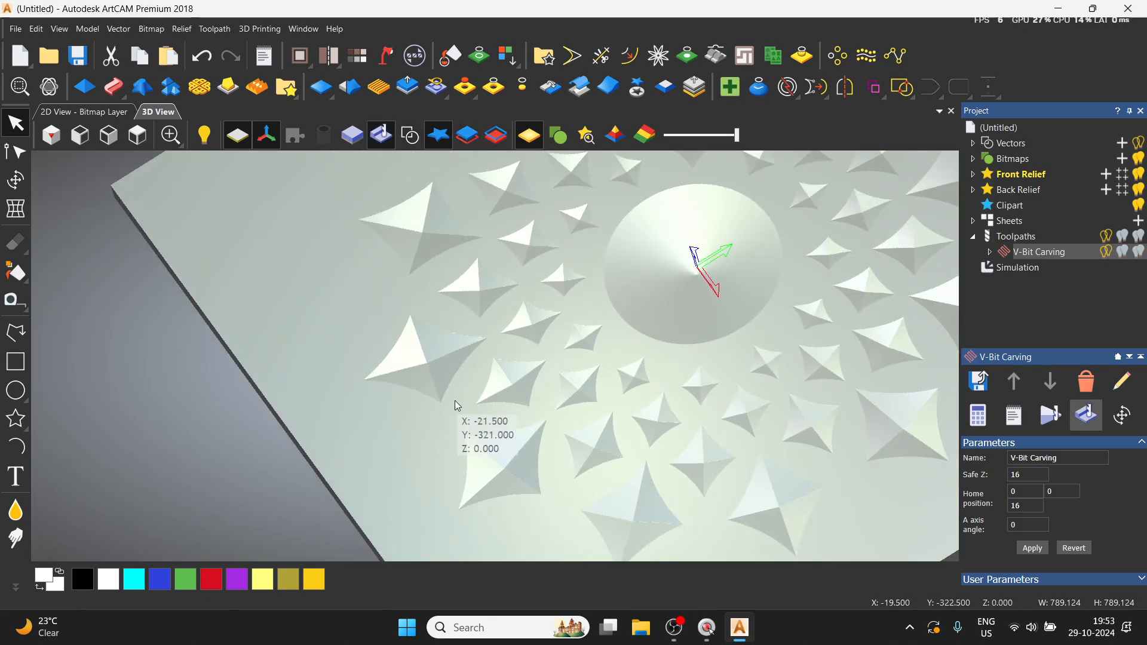
{"action": "scroll", "coordinate": [454, 400], "scroll_direction": "up", "scroll_amount": 5}
{"action": "key", "text": "space"}
{"action": "left_click_drag", "start_coordinate": [393, 438], "coordinate": [396, 342]}
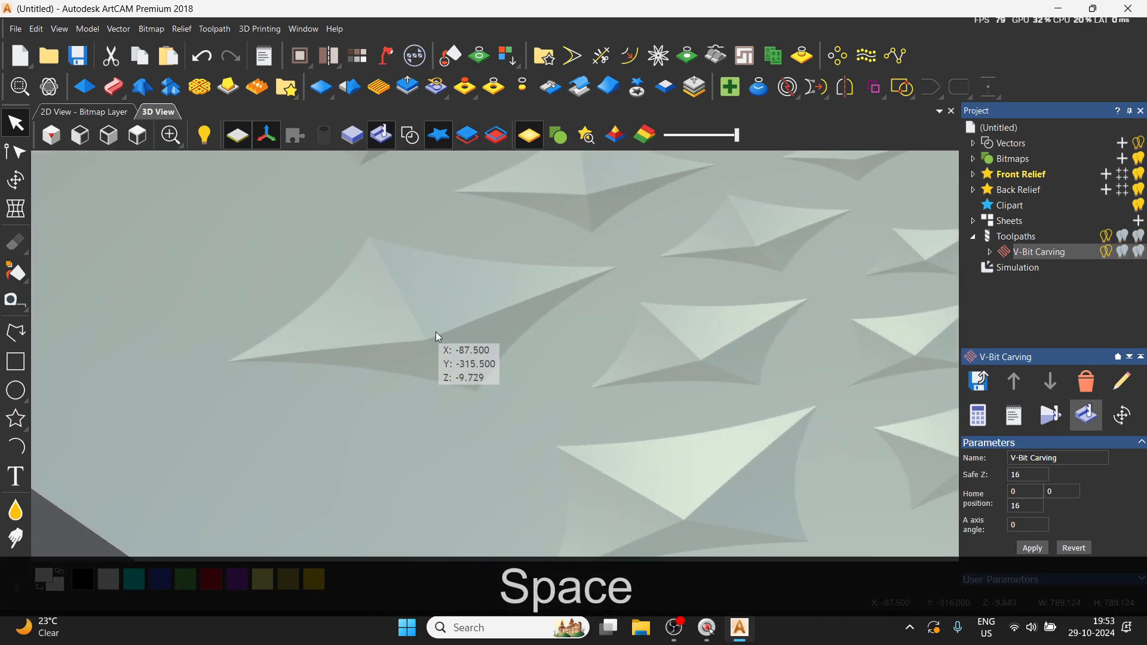
{"action": "left_click_drag", "start_coordinate": [716, 525], "coordinate": [418, 430]}
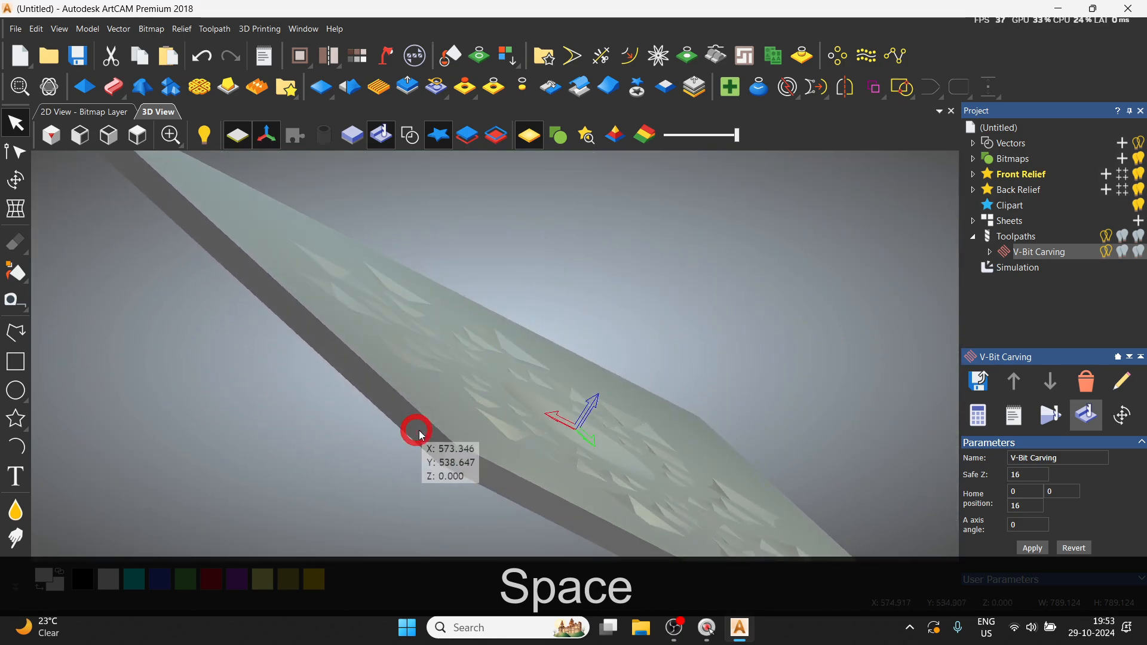
{"action": "left_click", "coordinate": [135, 137]}
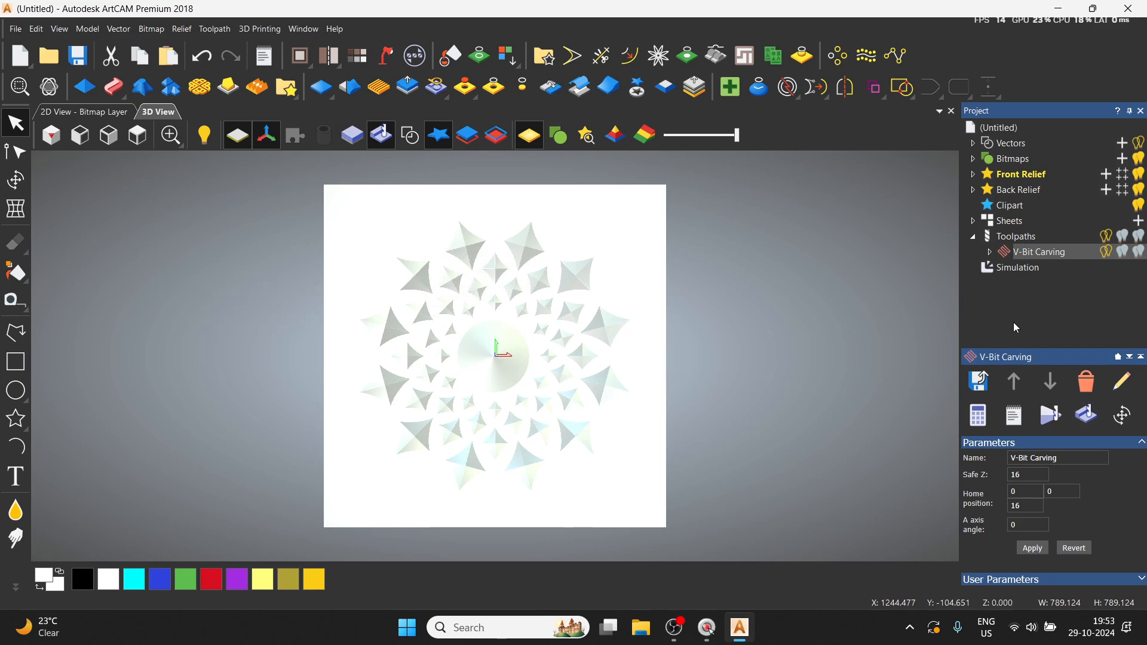
Shade the simulated cuts red with Depth Colour and inspect the carved pockets from several angles
{"action": "left_click", "coordinate": [1014, 269]}
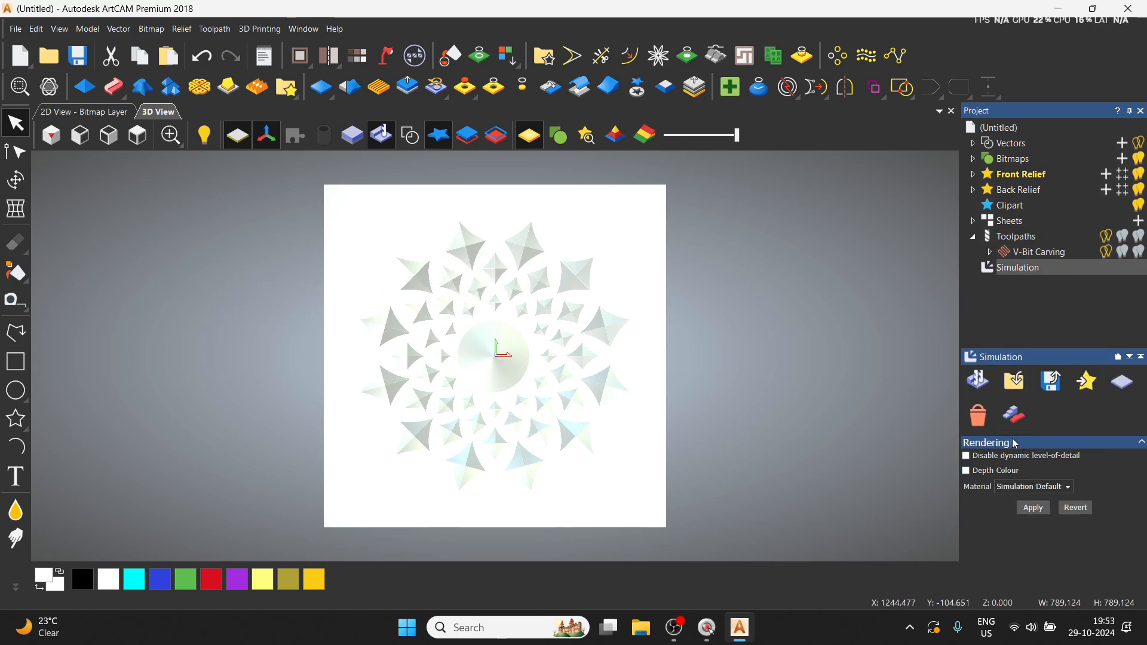
{"action": "left_click", "coordinate": [976, 476]}
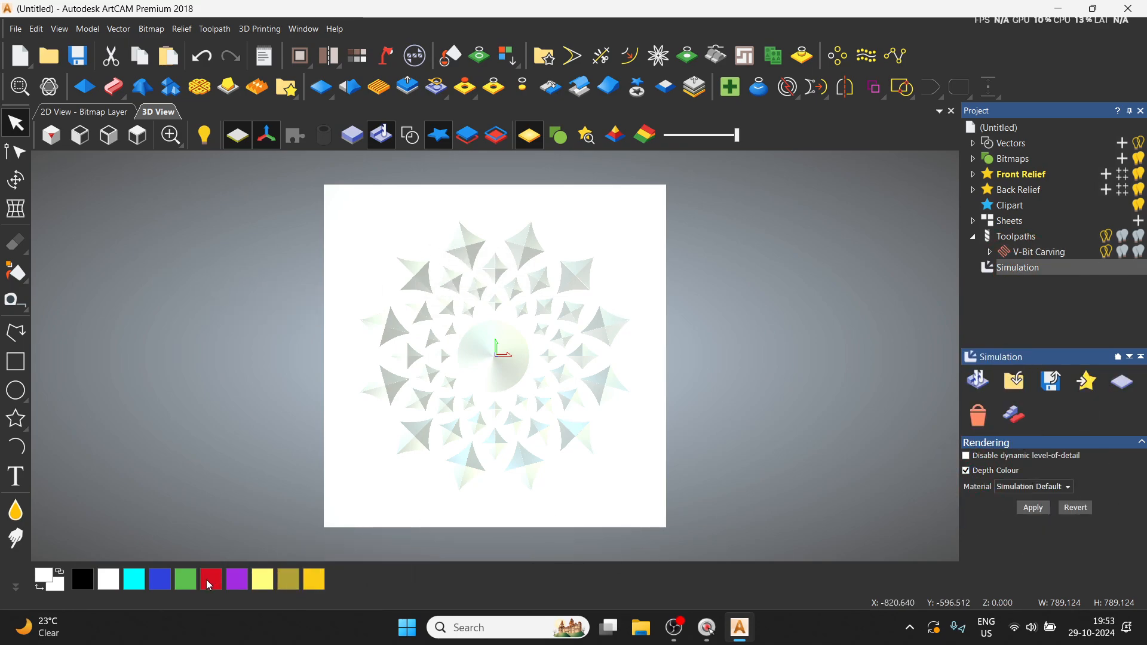
{"action": "left_click", "coordinate": [1033, 508]}
{"action": "scroll", "coordinate": [450, 478], "scroll_direction": "up", "scroll_amount": 5}
{"action": "key", "text": "space"}
{"action": "left_click_drag", "start_coordinate": [500, 410], "coordinate": [457, 323]}
{"action": "left_click_drag", "start_coordinate": [562, 461], "coordinate": [472, 453]}
{"action": "key", "text": "space"}
{"action": "left_click_drag", "start_coordinate": [671, 459], "coordinate": [428, 430]}
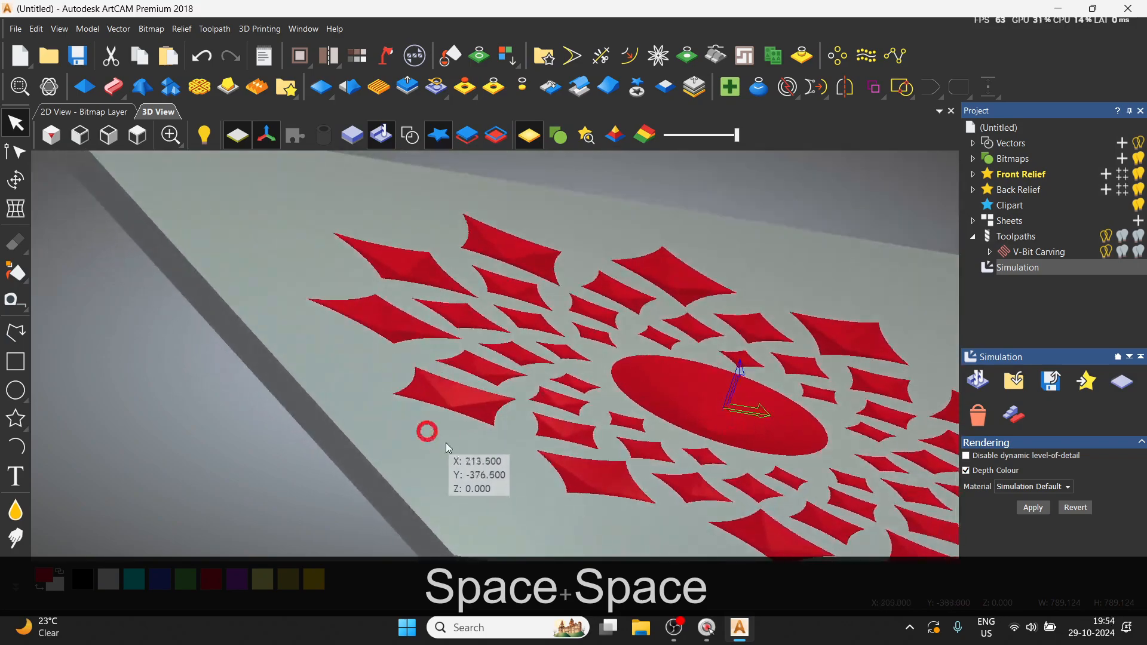
{"action": "scroll", "coordinate": [563, 451], "scroll_direction": "down", "scroll_amount": 3}
{"action": "left_click_drag", "start_coordinate": [611, 481], "coordinate": [469, 525]}
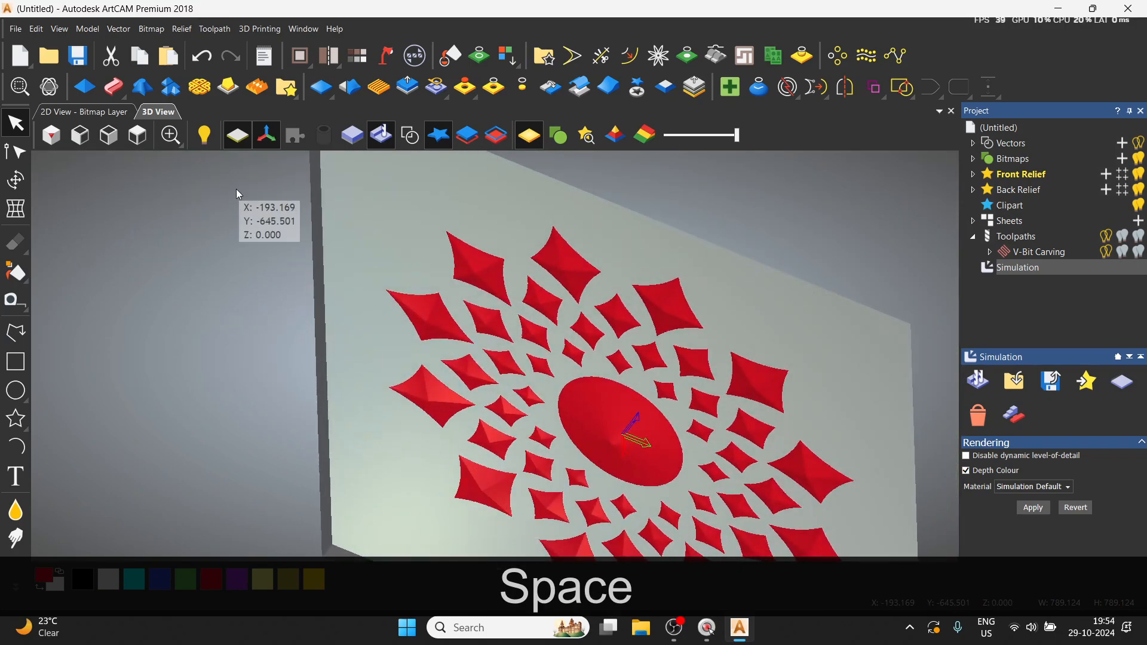
{"action": "left_click", "coordinate": [138, 136]}
{"action": "scroll", "coordinate": [548, 362], "scroll_direction": "up", "scroll_amount": 6}
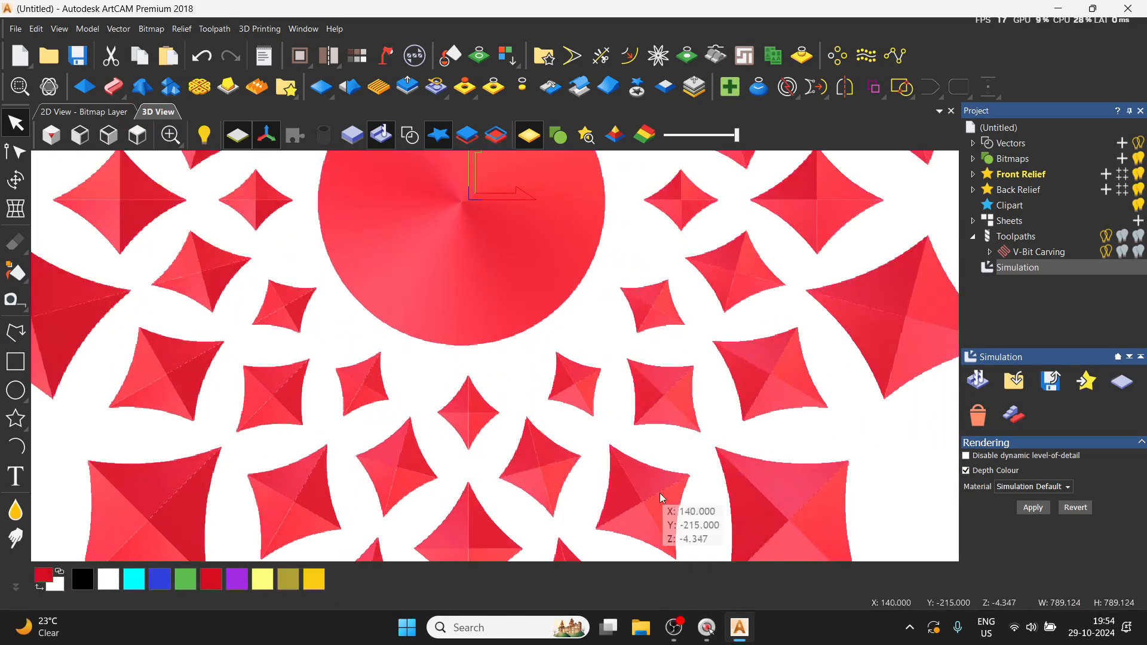
Turn off Depth Colour for the simulation and examine the carved pockets in the default material
{"action": "left_click", "coordinate": [1031, 508]}
{"action": "key", "text": "space"}
{"action": "mouse_move", "coordinate": [829, 465]}
{"action": "left_mouse_down"}
{"action": "mouse_move", "coordinate": [747, 431]}
{"action": "mouse_move", "coordinate": [740, 340]}
{"action": "left_mouse_up"}
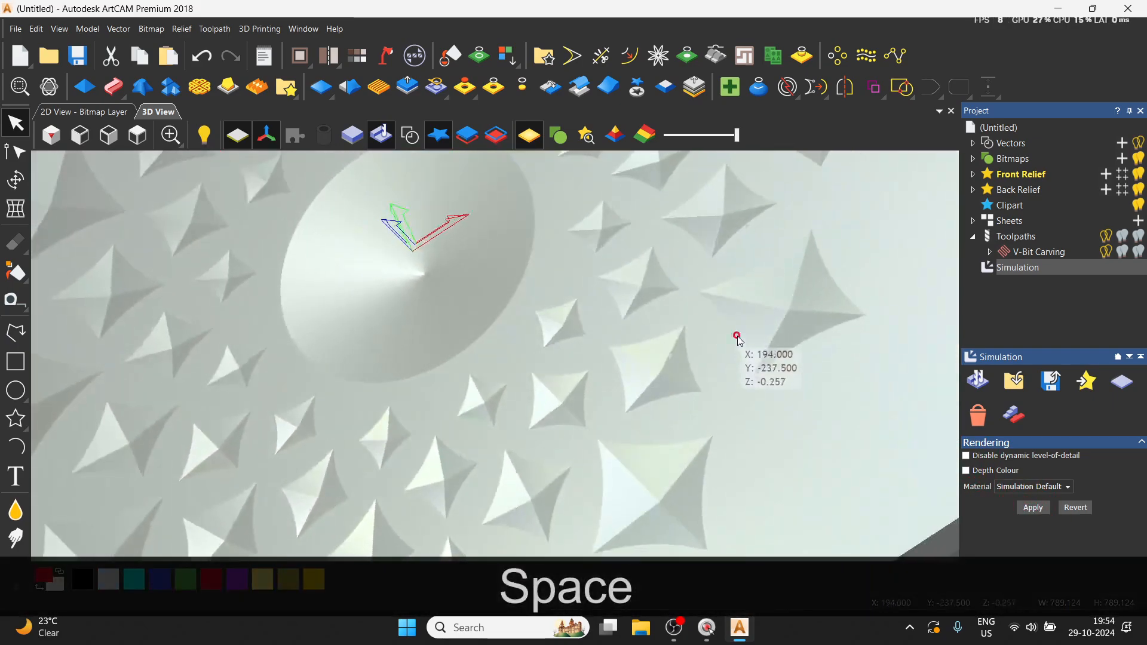
{"action": "mouse_move", "coordinate": [793, 386]}
{"action": "left_mouse_down"}
{"action": "mouse_move", "coordinate": [804, 384]}
{"action": "mouse_move", "coordinate": [743, 379]}
{"action": "mouse_move", "coordinate": [750, 253]}
{"action": "mouse_move", "coordinate": [758, 278]}
{"action": "left_mouse_up"}
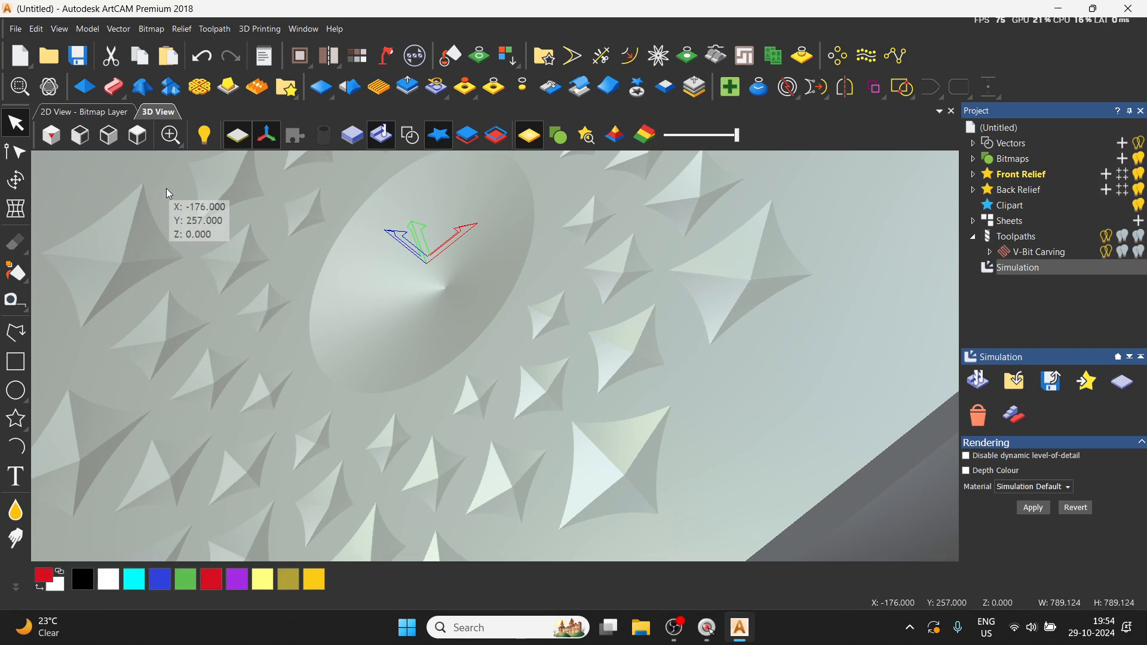
{"action": "left_click", "coordinate": [142, 141]}
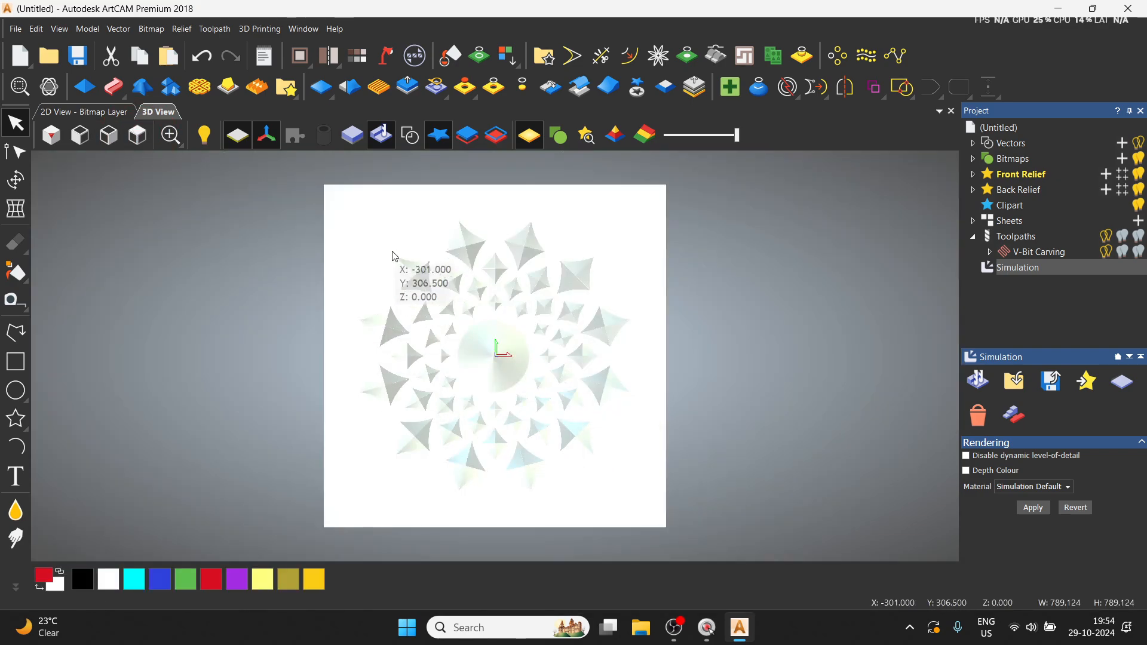
Delete the simulation and the V-Bit Carving toolpath, with the pattern vectors displayed
{"action": "right_click", "coordinate": [1027, 274]}
{"action": "left_click", "coordinate": [1024, 404]}
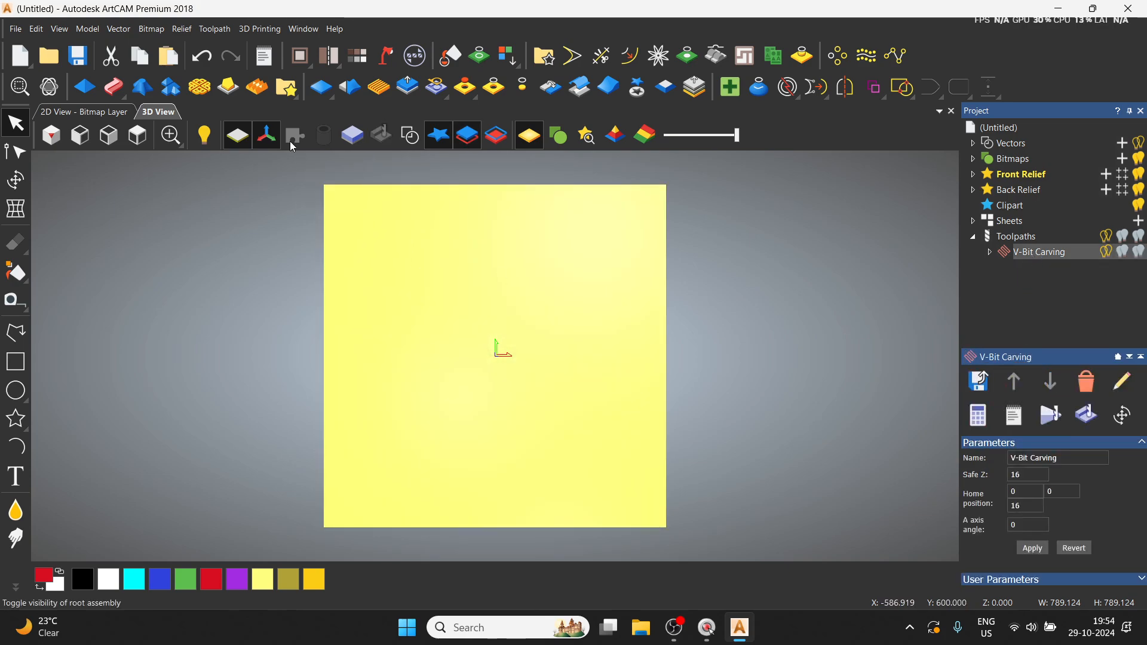
{"action": "left_click", "coordinate": [416, 138]}
{"action": "right_click", "coordinate": [1040, 251]}
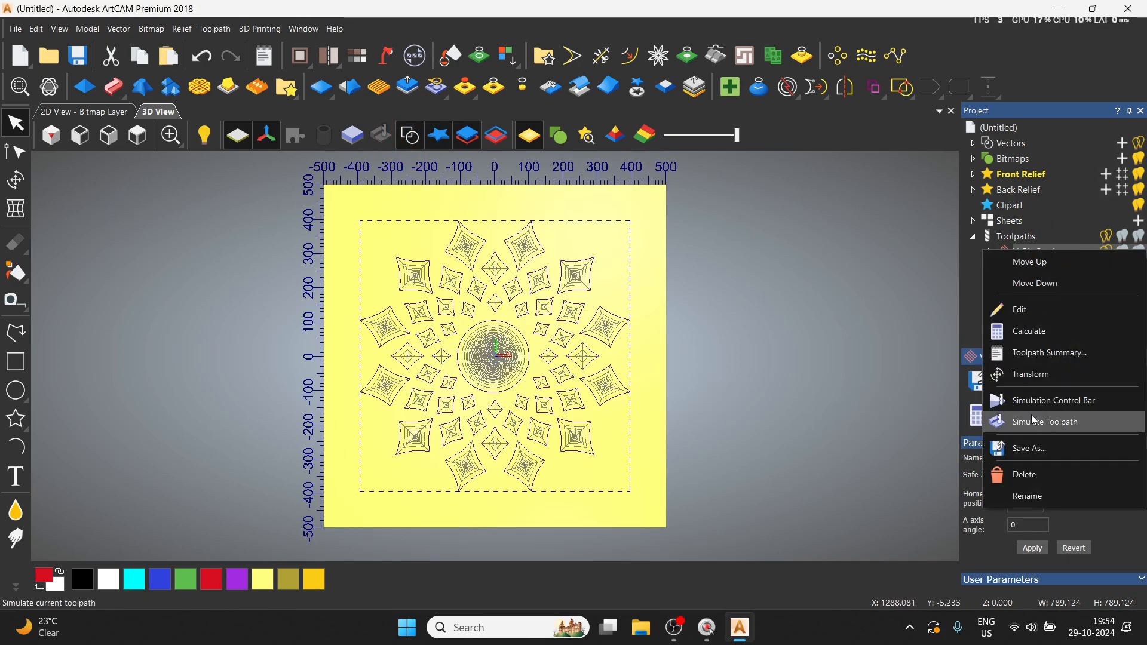
{"action": "left_click", "coordinate": [1035, 475]}
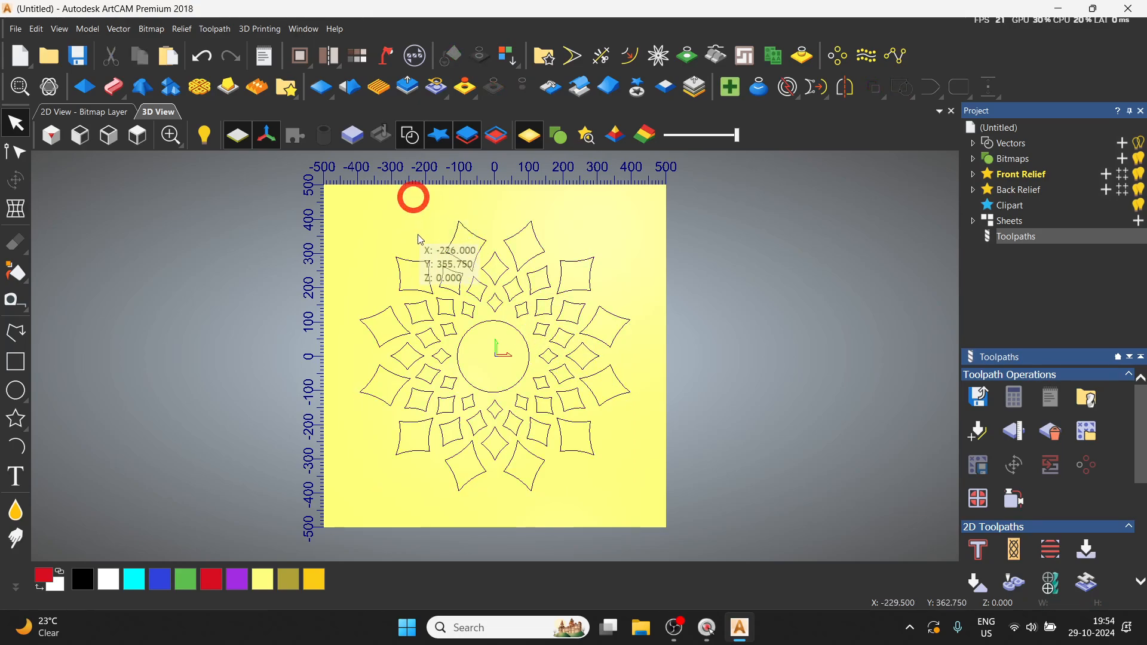
Ungroup all vectors of the geometric pattern
{"action": "right_click", "coordinate": [447, 250]}
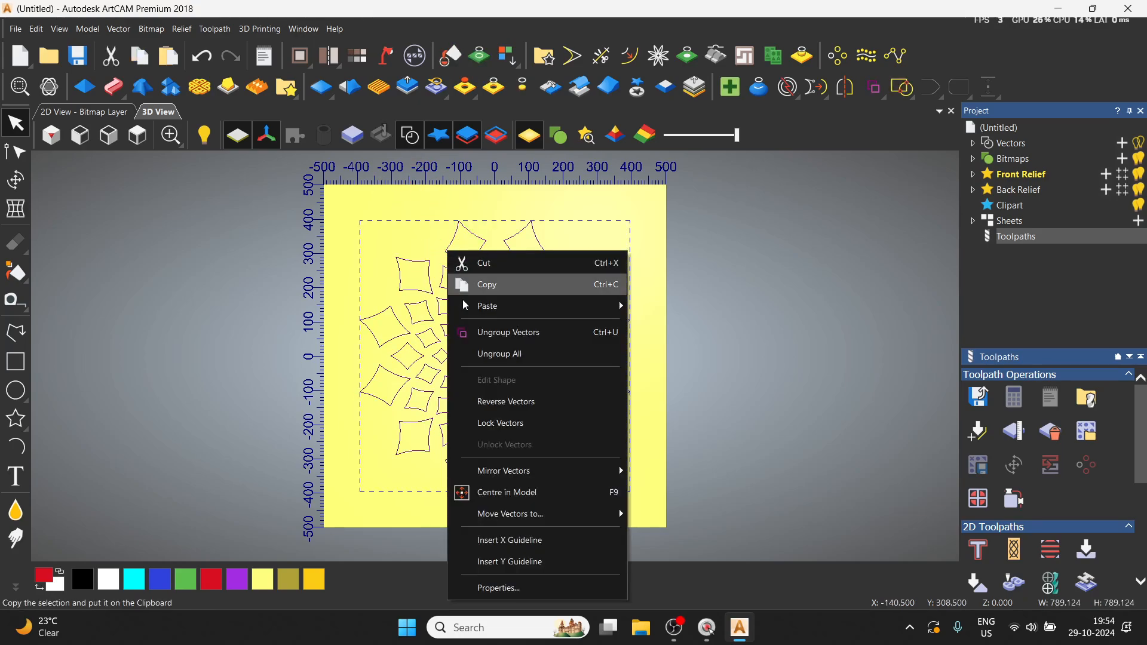
{"action": "left_click", "coordinate": [475, 350]}
{"action": "scroll", "coordinate": [614, 468], "scroll_direction": "up", "scroll_amount": 3}
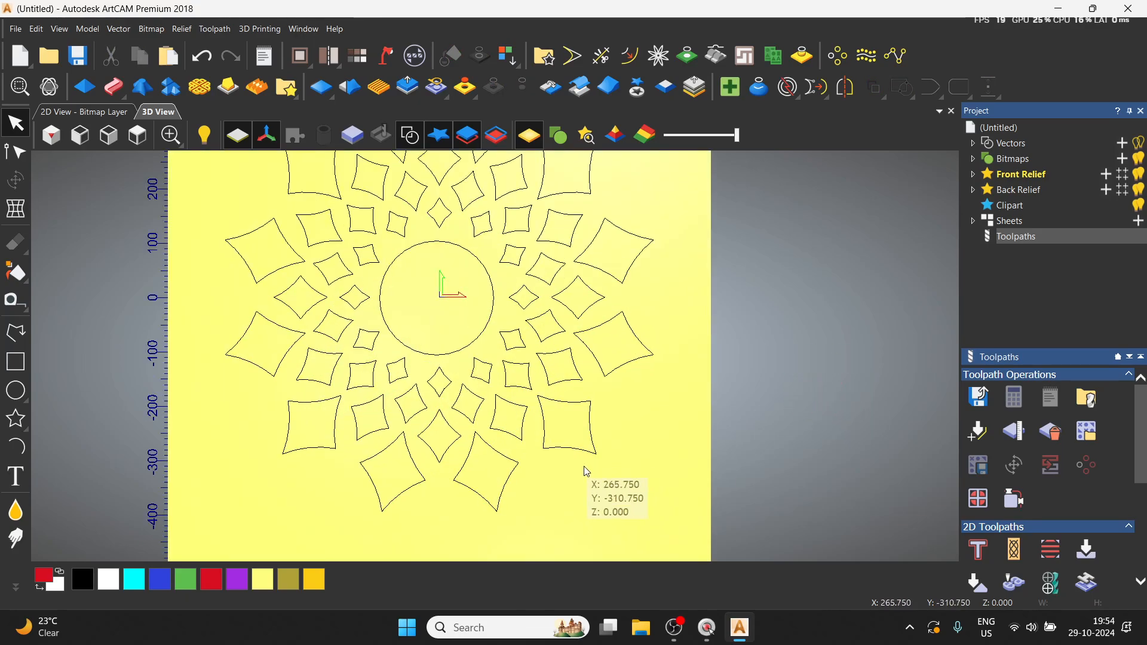
Start a V-Bit Carving toolpath on one large four-pointed vector in the pattern's lower-right outer ring, using the V-Bit 32 mm 90 degree
{"action": "left_click", "coordinate": [567, 461]}
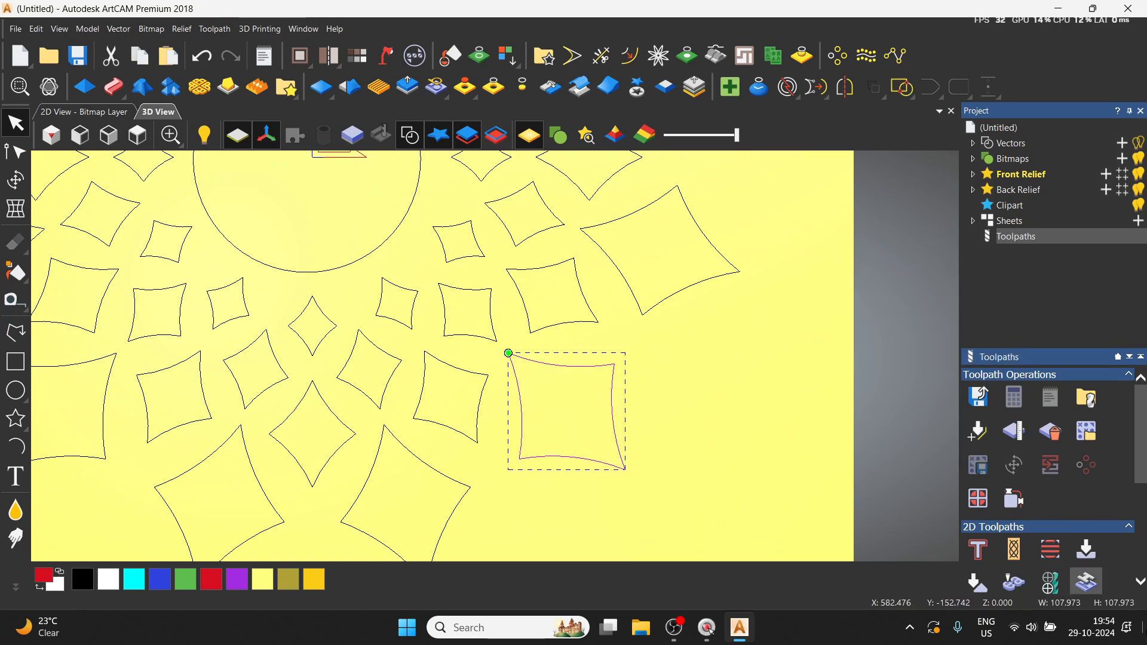
{"action": "scroll", "coordinate": [1056, 488], "scroll_direction": "down", "scroll_amount": 1}
{"action": "left_click", "coordinate": [1097, 520]}
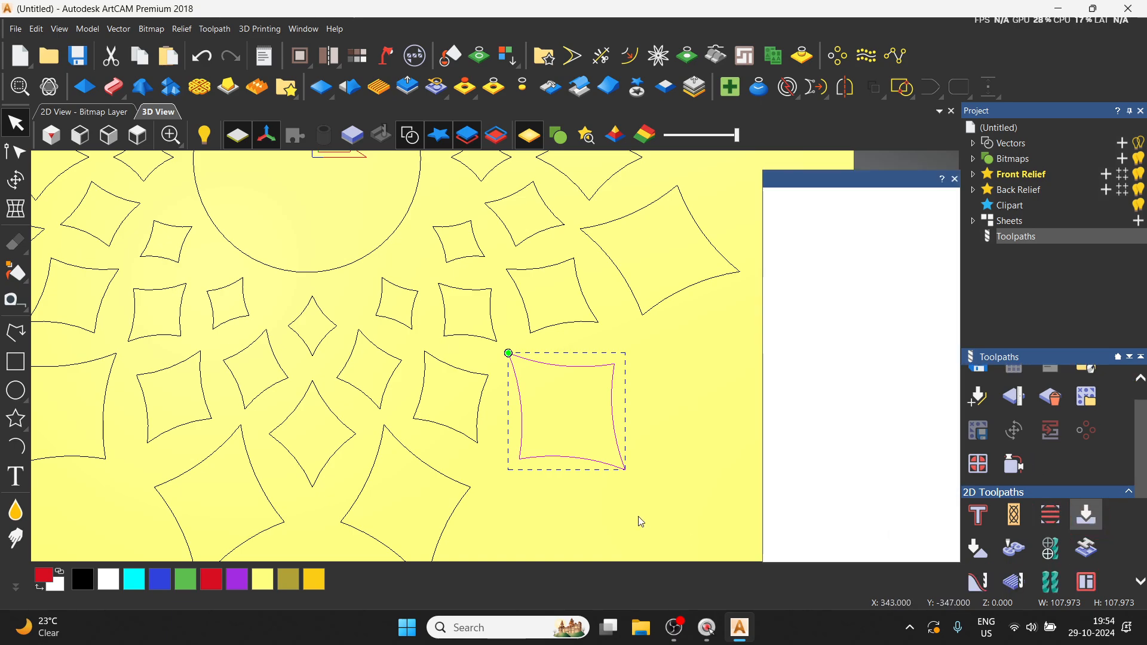
{"action": "scroll", "coordinate": [840, 415], "scroll_direction": "down", "scroll_amount": 3}
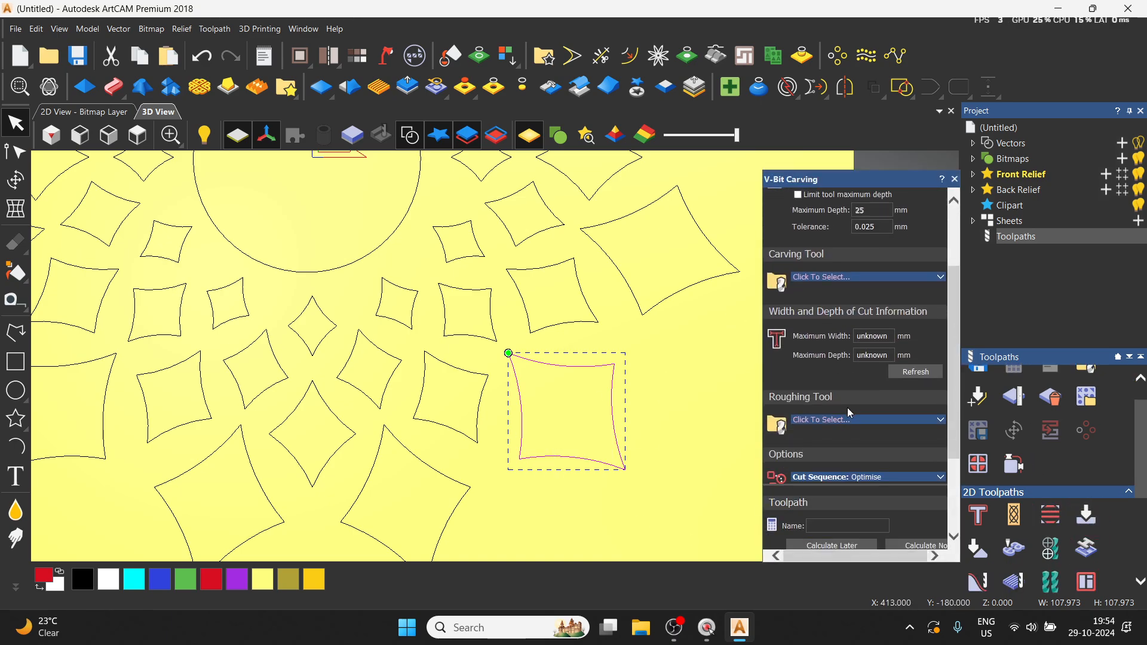
{"action": "left_click", "coordinate": [863, 277]}
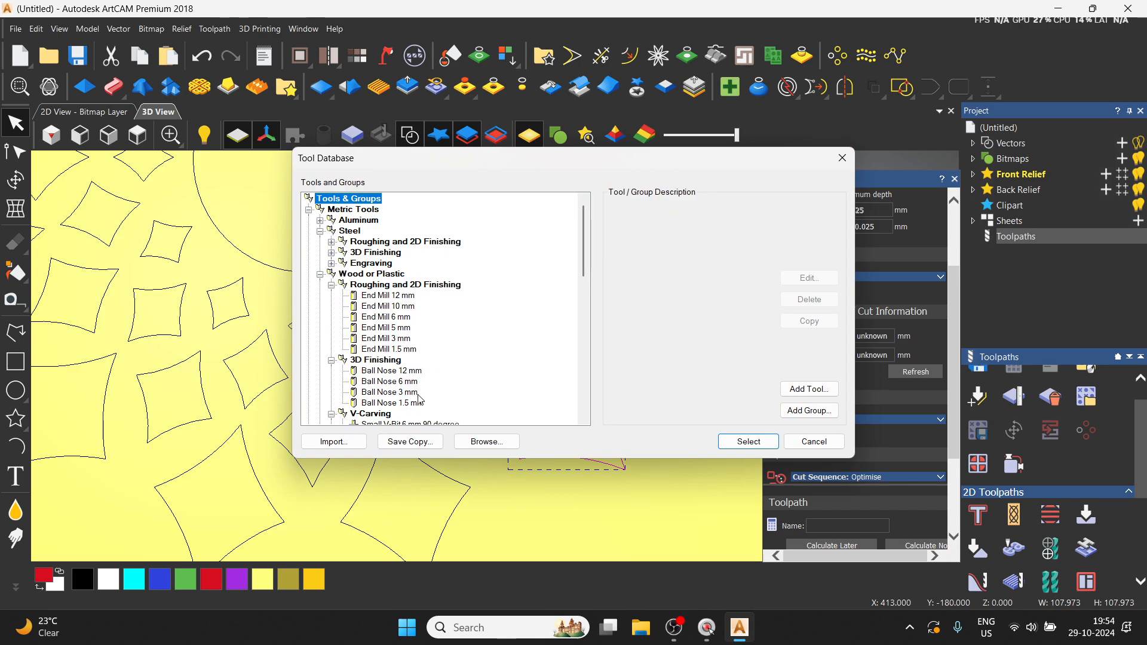
{"action": "left_click", "coordinate": [410, 372]}
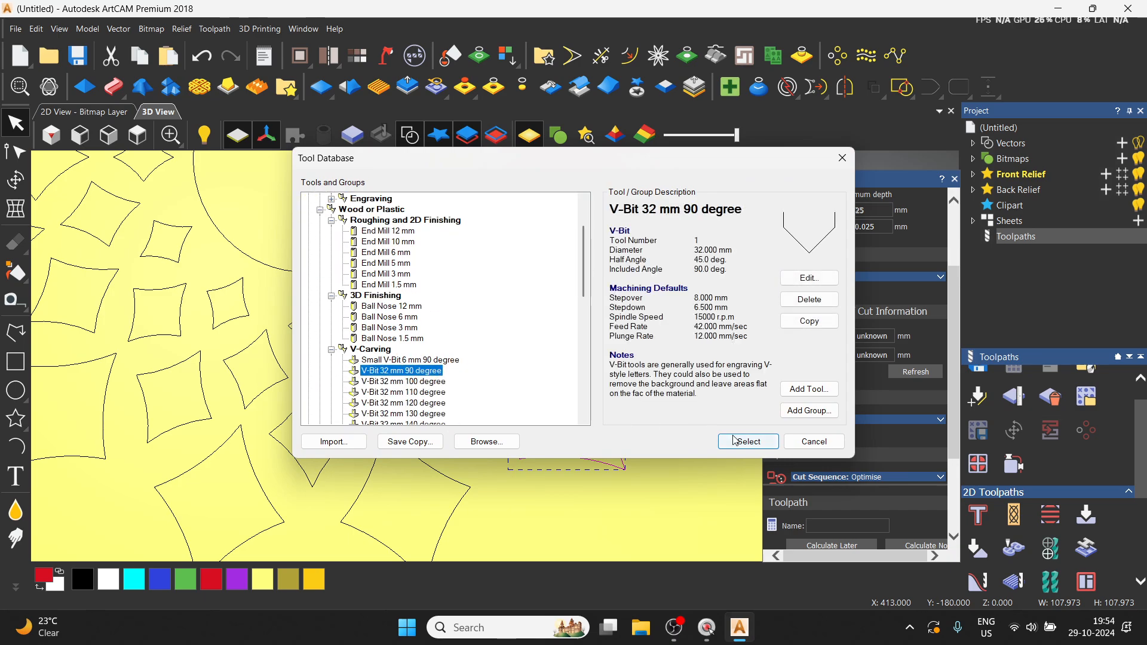
{"action": "left_click", "coordinate": [748, 442]}
Set the carving tool's stepover to 1 mm, feed rate to 150 mm/sec and plunge rate to 100 mm/sec
{"action": "left_click", "coordinate": [938, 278]}
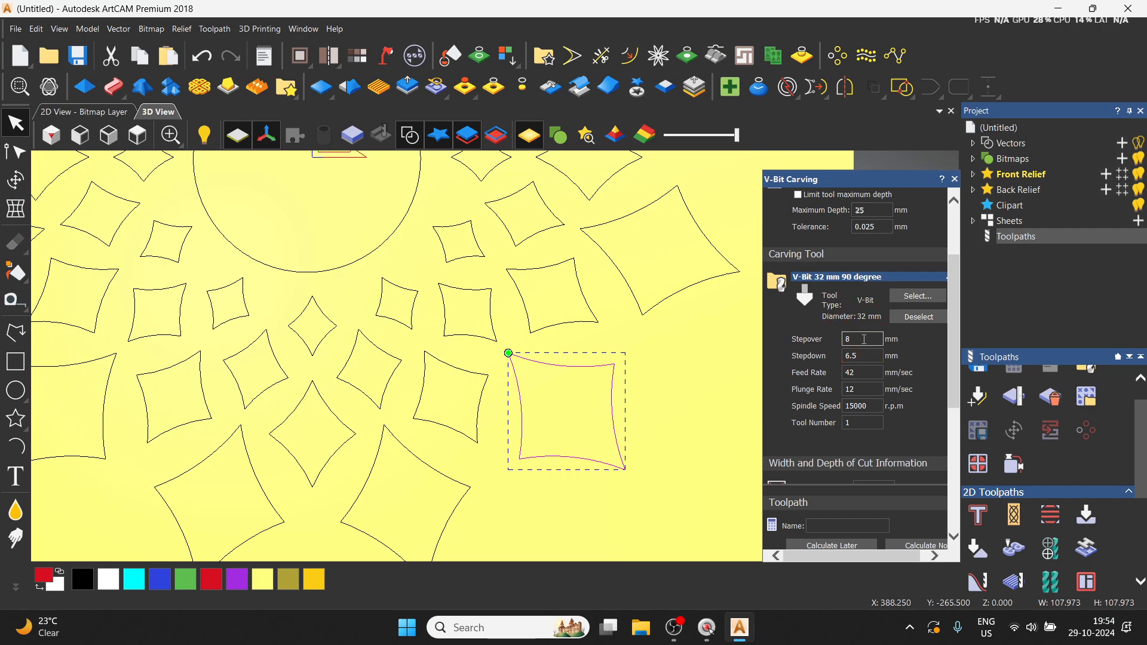
{"action": "key", "text": "BackSpace"}
{"action": "type", "text": "1"}
{"action": "left_click", "coordinate": [864, 373]}
{"action": "key", "text": "BackSpace"}
{"action": "key", "text": "BackSpace"}
{"action": "key", "text": "BackSpace"}
{"action": "type", "text": "150"}
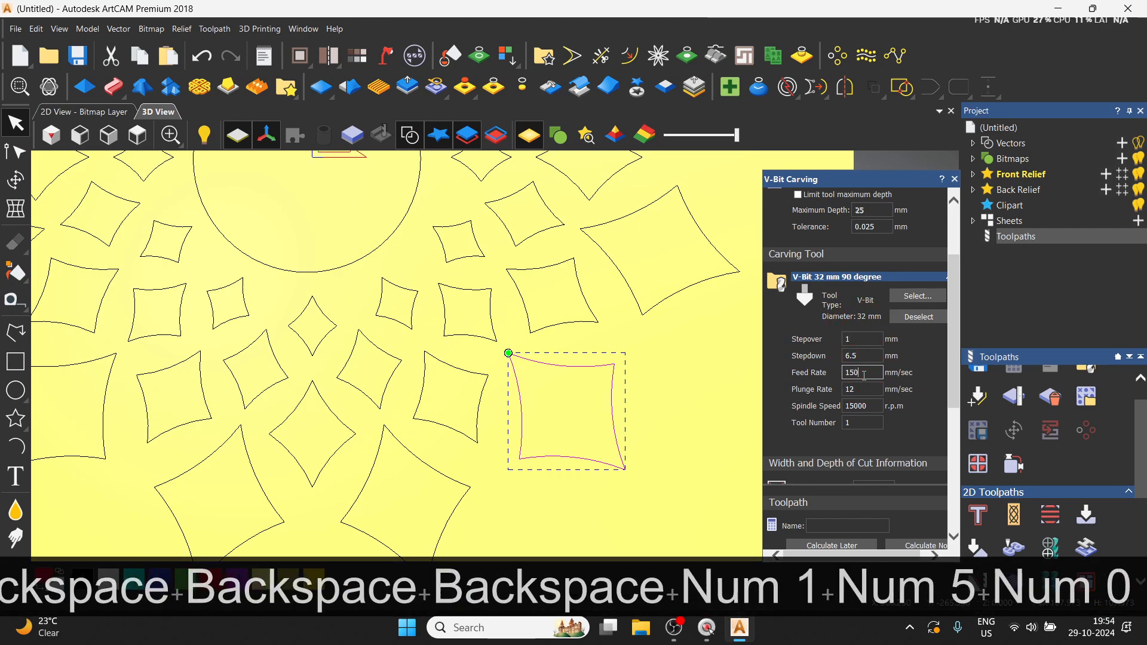
{"action": "left_click", "coordinate": [870, 339]}
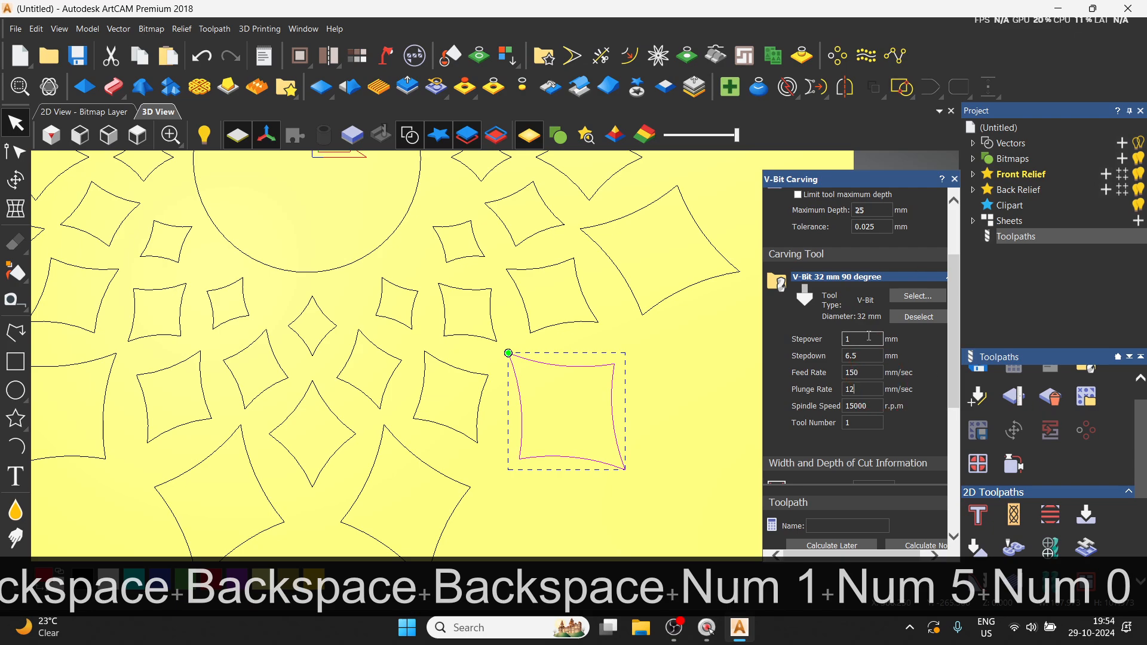
{"action": "key", "text": "BackSpace"}
{"action": "type", "text": "00"}
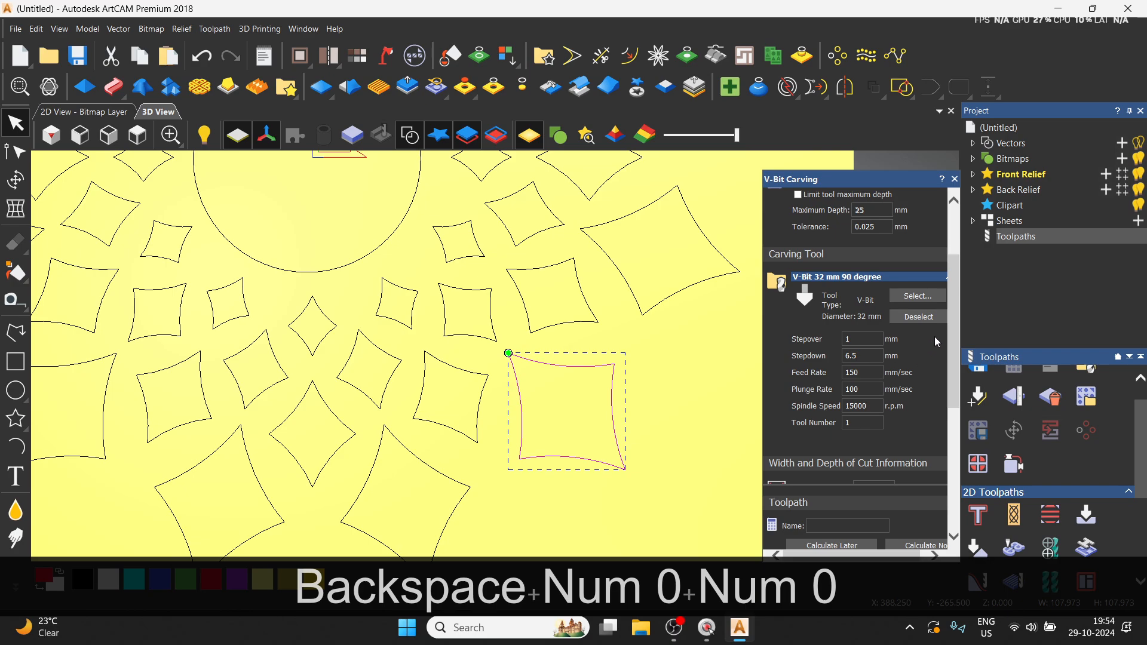
Refresh the width and depth of cut information for the selected vector and review the depth and material settings
{"action": "scroll", "coordinate": [899, 424], "scroll_direction": "down", "scroll_amount": 3}
{"action": "scroll", "coordinate": [884, 424], "scroll_direction": "up", "scroll_amount": 3}
{"action": "scroll", "coordinate": [894, 435], "scroll_direction": "down", "scroll_amount": 2}
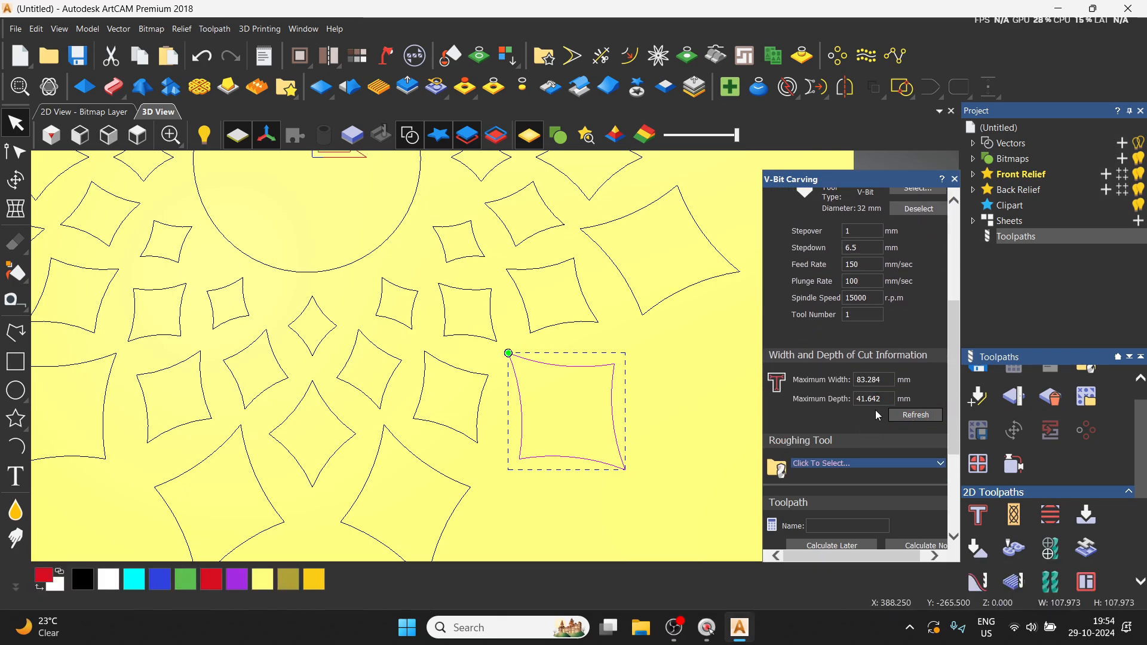
{"action": "scroll", "coordinate": [874, 410], "scroll_direction": "up", "scroll_amount": 3}
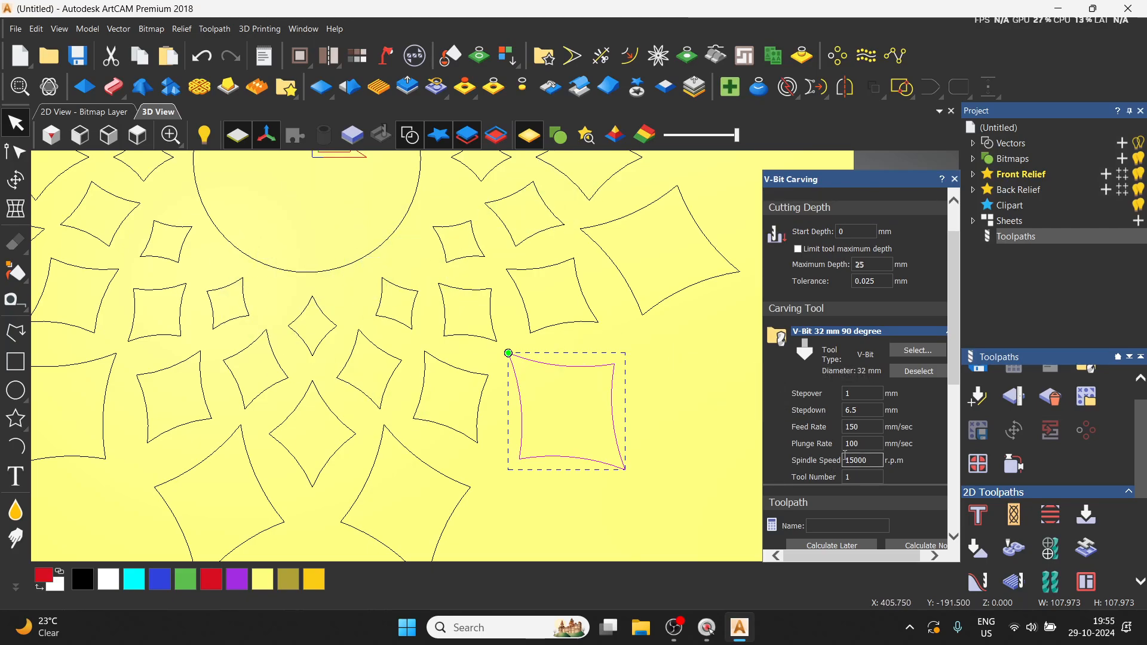
{"action": "scroll", "coordinate": [902, 459], "scroll_direction": "down", "scroll_amount": 2}
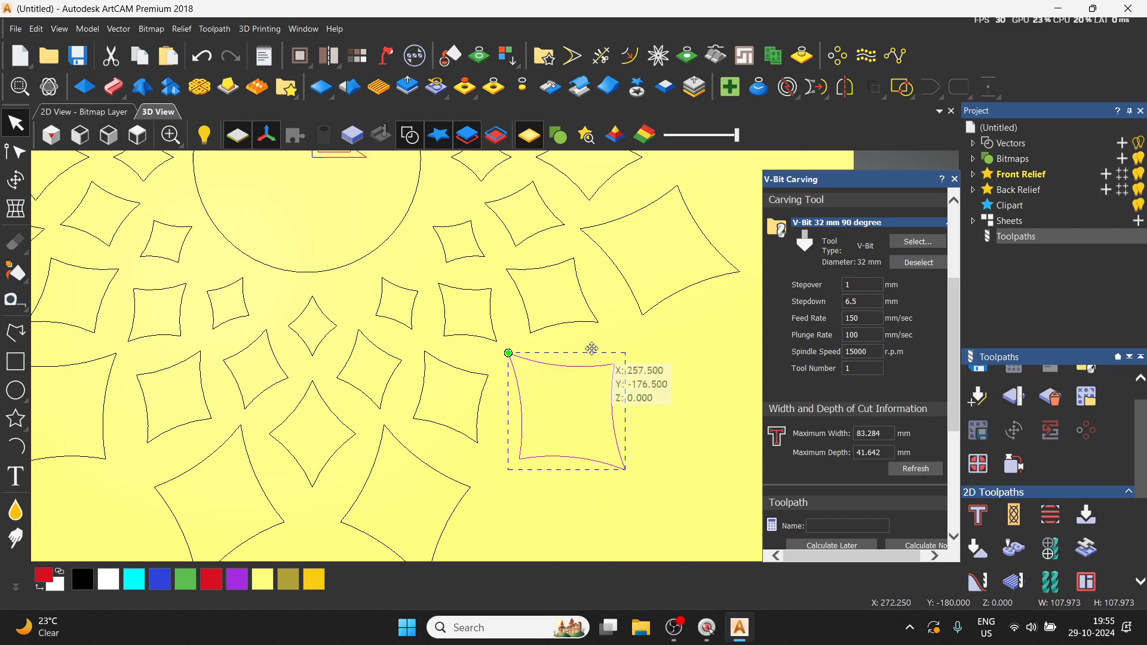
{"action": "scroll", "coordinate": [874, 388], "scroll_direction": "up", "scroll_amount": 3}
{"action": "scroll", "coordinate": [888, 392], "scroll_direction": "down", "scroll_amount": 5}
{"action": "scroll", "coordinate": [889, 395], "scroll_direction": "down", "scroll_amount": 3}
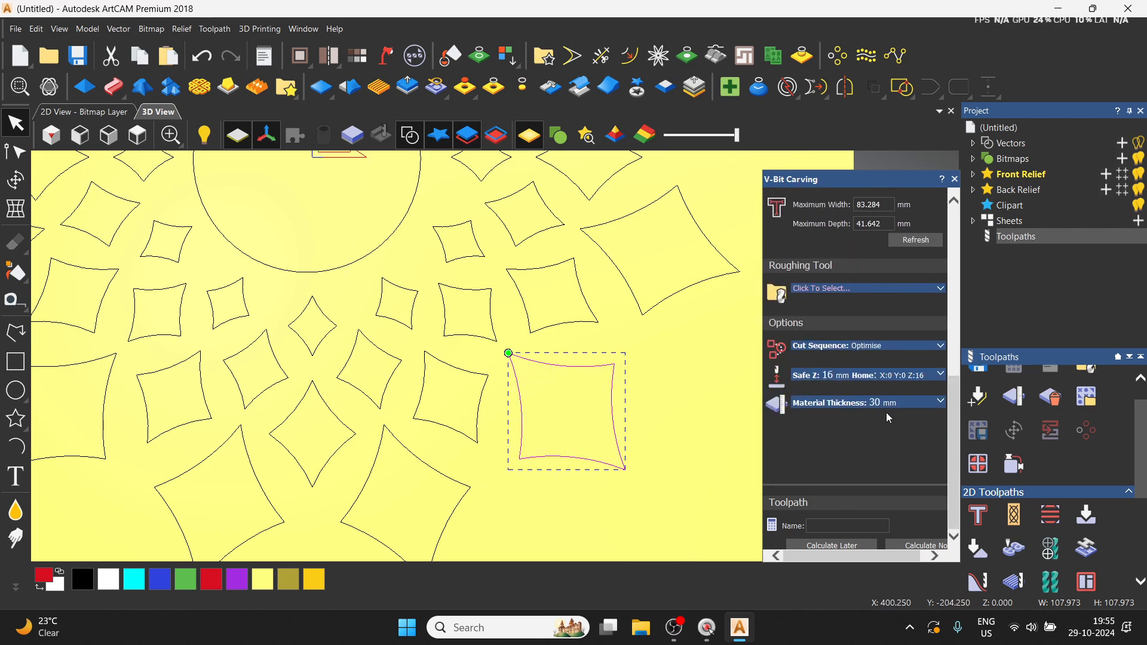
Turn on the tool maximum depth limit for the carving of the selected vector
{"action": "scroll", "coordinate": [887, 412], "scroll_direction": "up", "scroll_amount": 6}
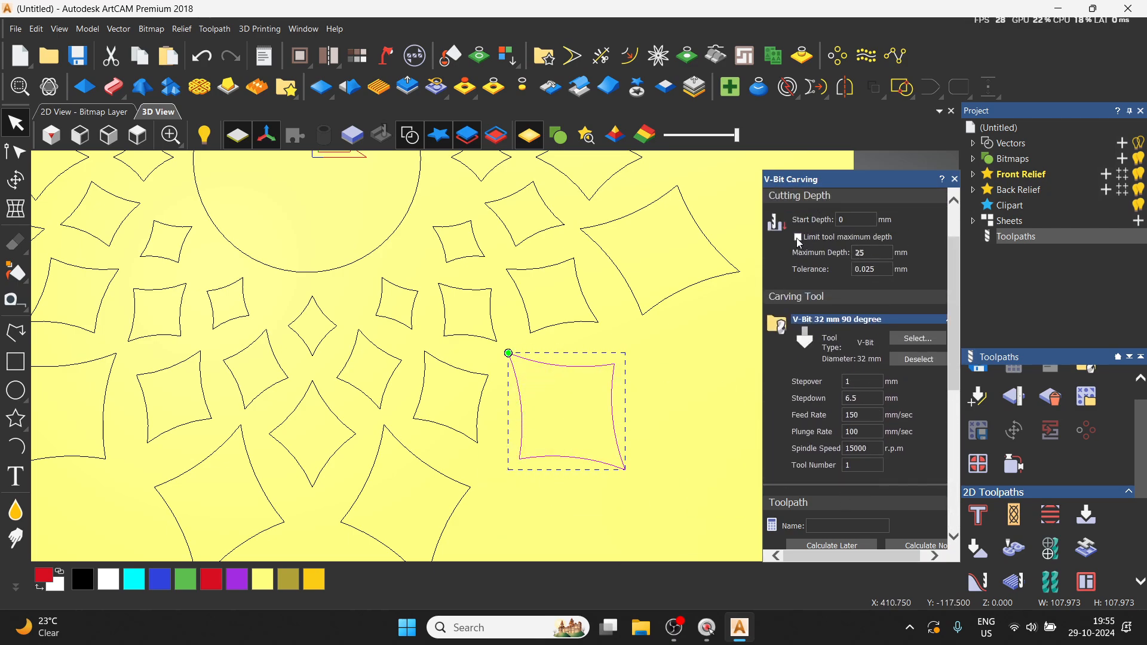
{"action": "scroll", "coordinate": [882, 266], "scroll_direction": "down", "scroll_amount": 2}
{"action": "scroll", "coordinate": [881, 299], "scroll_direction": "up", "scroll_amount": 3}
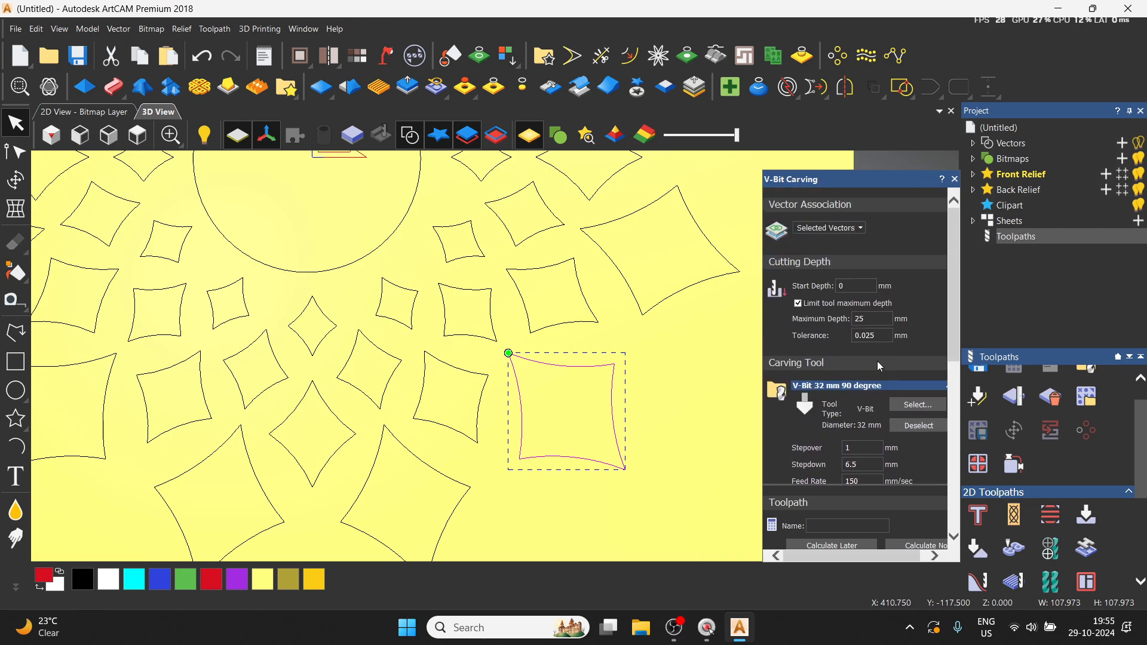
Calculate the V-Bit Carving toolpath for the selected vector with the maximum depth limit on, and run its simulation
{"action": "scroll", "coordinate": [881, 324], "scroll_direction": "down", "scroll_amount": 5}
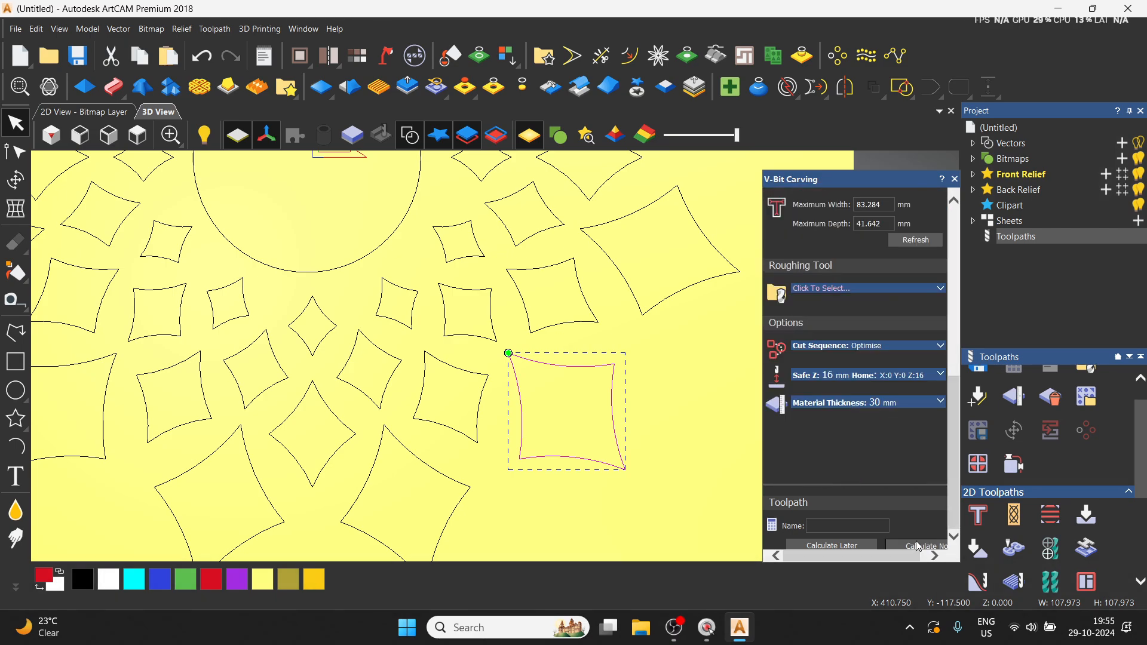
{"action": "left_click", "coordinate": [920, 545]}
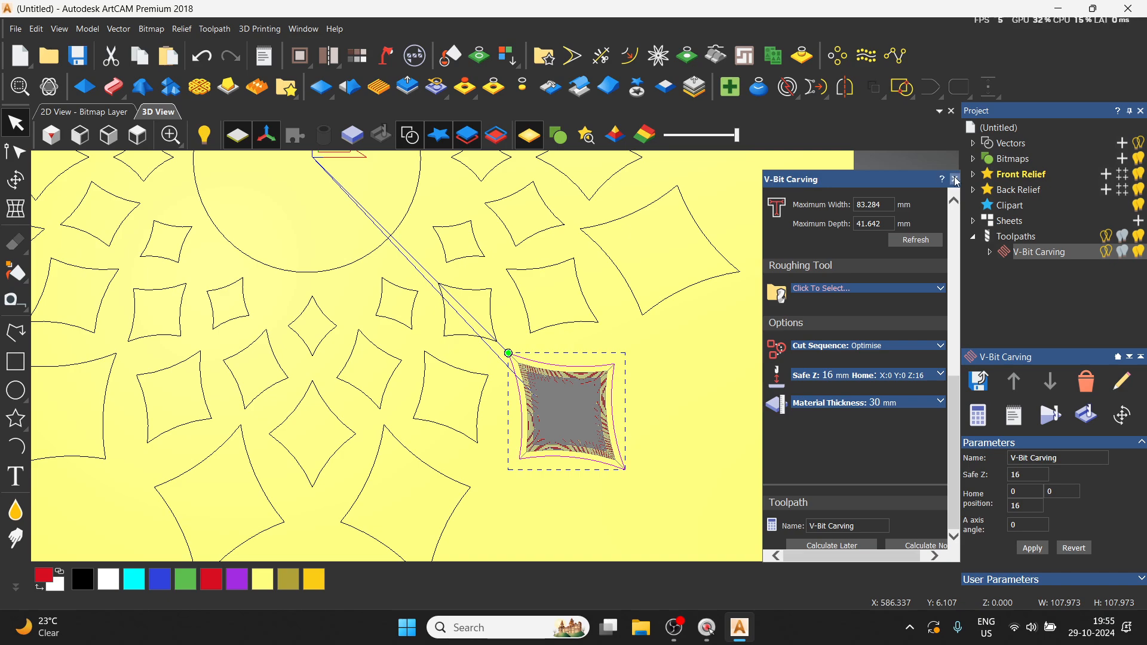
{"action": "left_click", "coordinate": [956, 180]}
{"action": "left_click", "coordinate": [1052, 418]}
{"action": "left_click", "coordinate": [645, 439]}
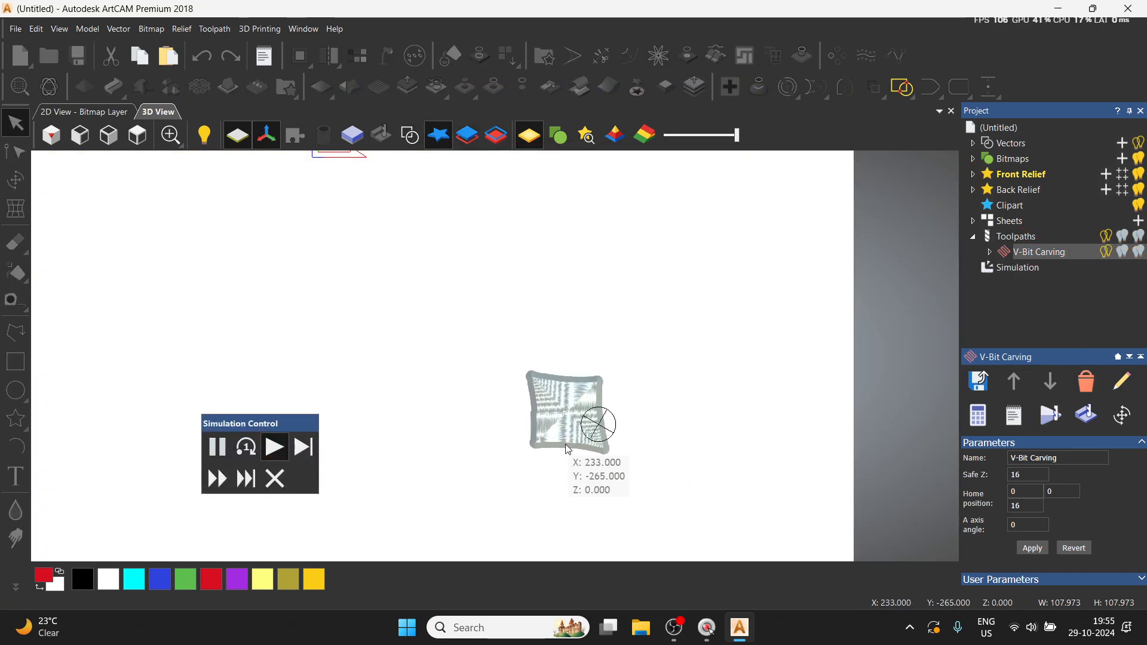
Fast-forward the simulation and examine the floor and sloping walls of the depth-limited carving up close
{"action": "scroll", "coordinate": [537, 459], "scroll_direction": "up", "scroll_amount": 3}
{"action": "key", "text": "space"}
{"action": "left_click_drag", "start_coordinate": [538, 459], "coordinate": [565, 470]}
{"action": "left_click", "coordinate": [213, 480]}
{"action": "scroll", "coordinate": [608, 371], "scroll_direction": "up", "scroll_amount": 4}
{"action": "key", "text": "space"}
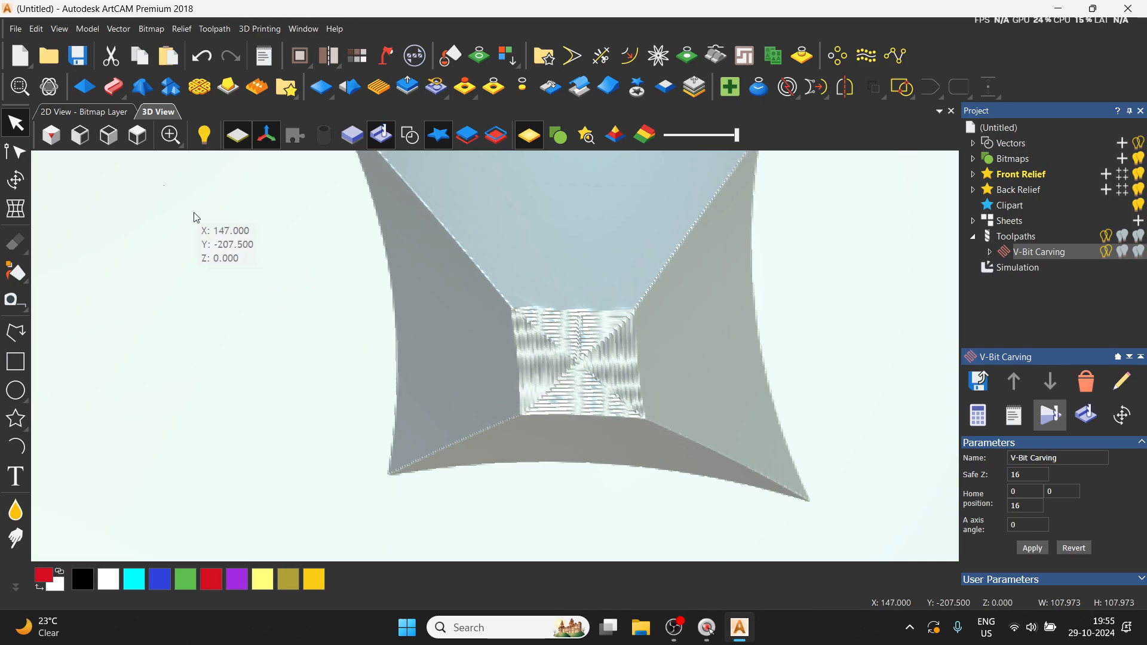
{"action": "scroll", "coordinate": [373, 306], "scroll_direction": "down", "scroll_amount": 1}
Show the vectors again and start a V-Bit Carving toolpath on the large four-pointed vector to the upper right of the carved one
{"action": "left_click", "coordinate": [413, 126]}
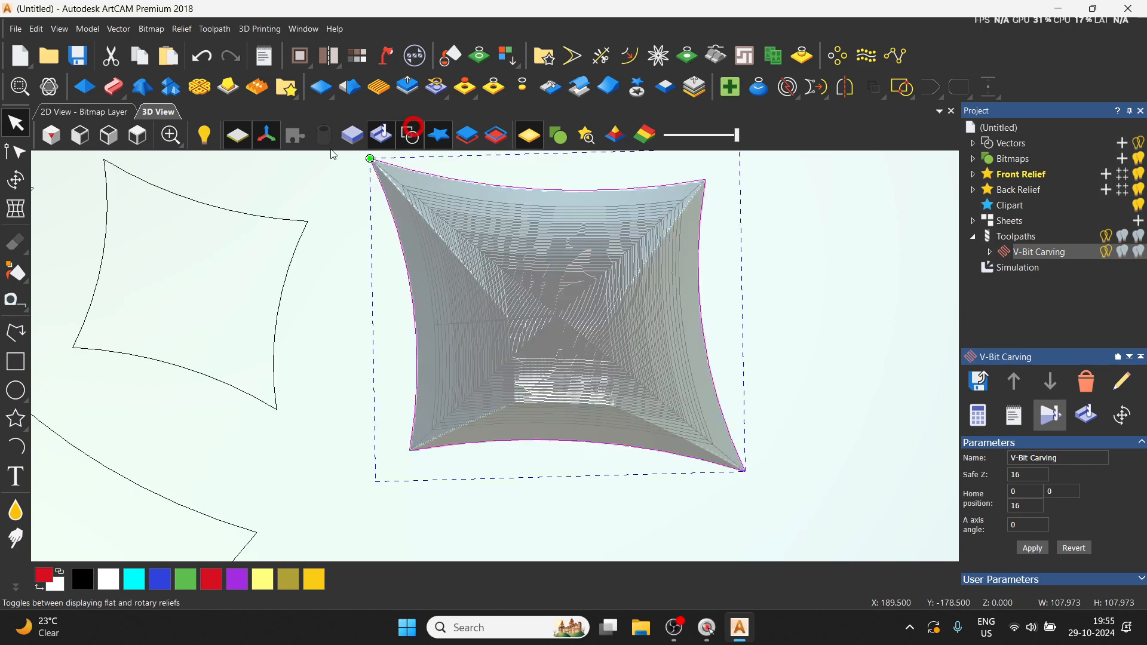
{"action": "scroll", "coordinate": [446, 348], "scroll_direction": "down", "scroll_amount": 3}
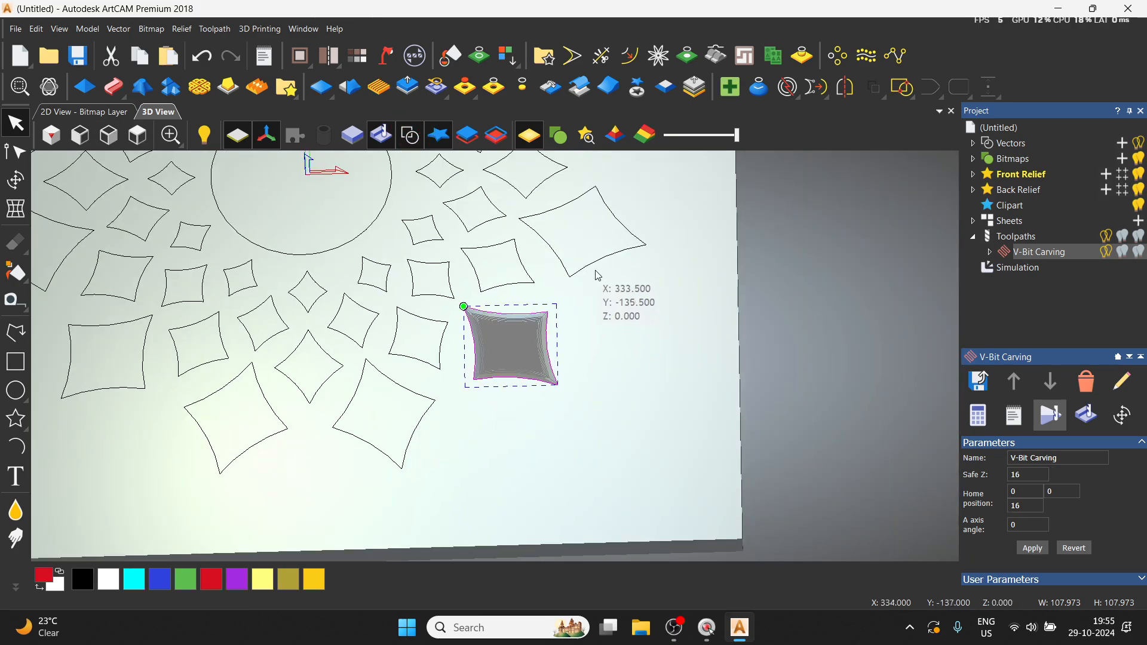
{"action": "left_click", "coordinate": [587, 260]}
{"action": "left_click", "coordinate": [591, 262]}
{"action": "left_click", "coordinate": [589, 267]}
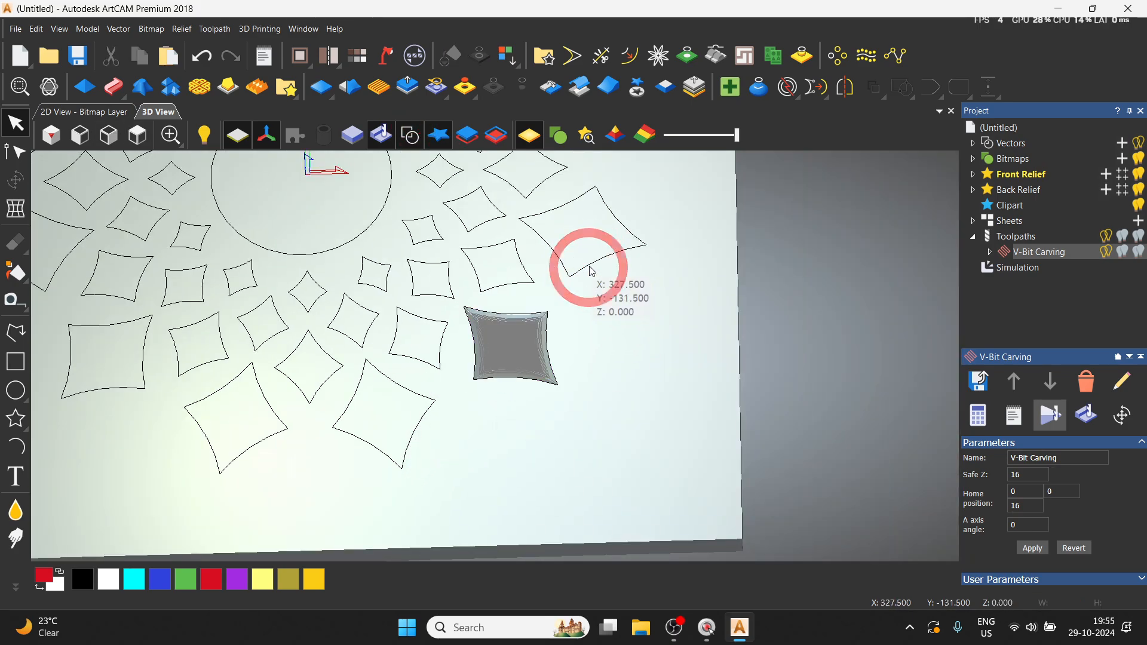
{"action": "left_click", "coordinate": [1020, 237]}
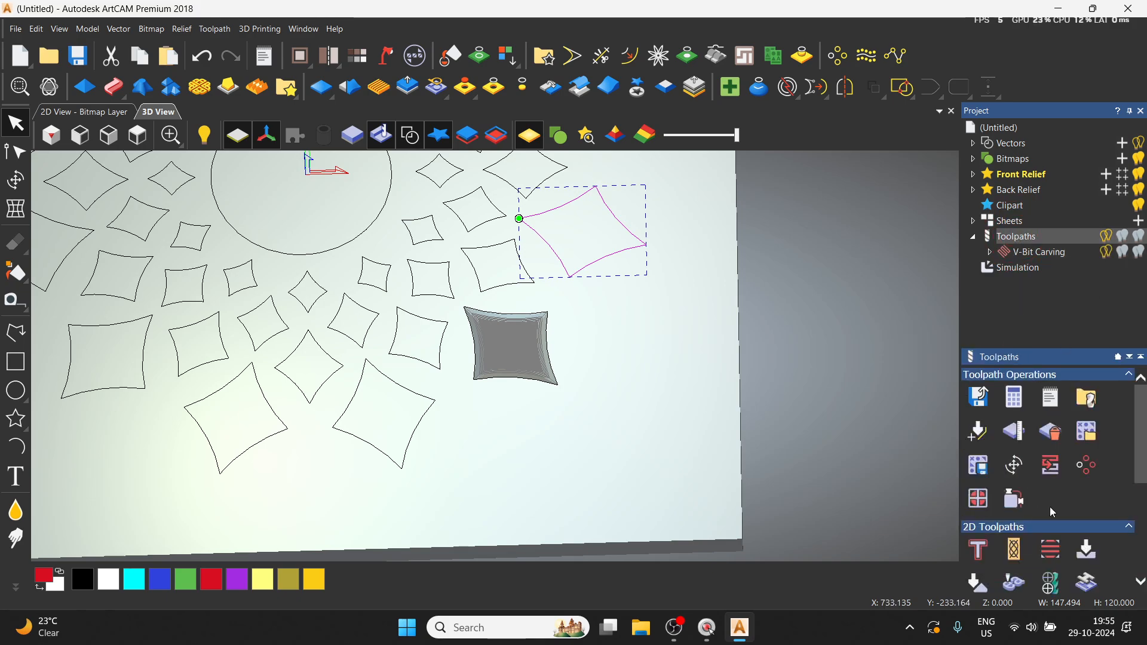
{"action": "left_click", "coordinate": [1089, 549]}
Choose the V-Bit 32 mm 150 degree from the Wood or Plastic V-Carving group as the carving tool
{"action": "left_click", "coordinate": [887, 385]}
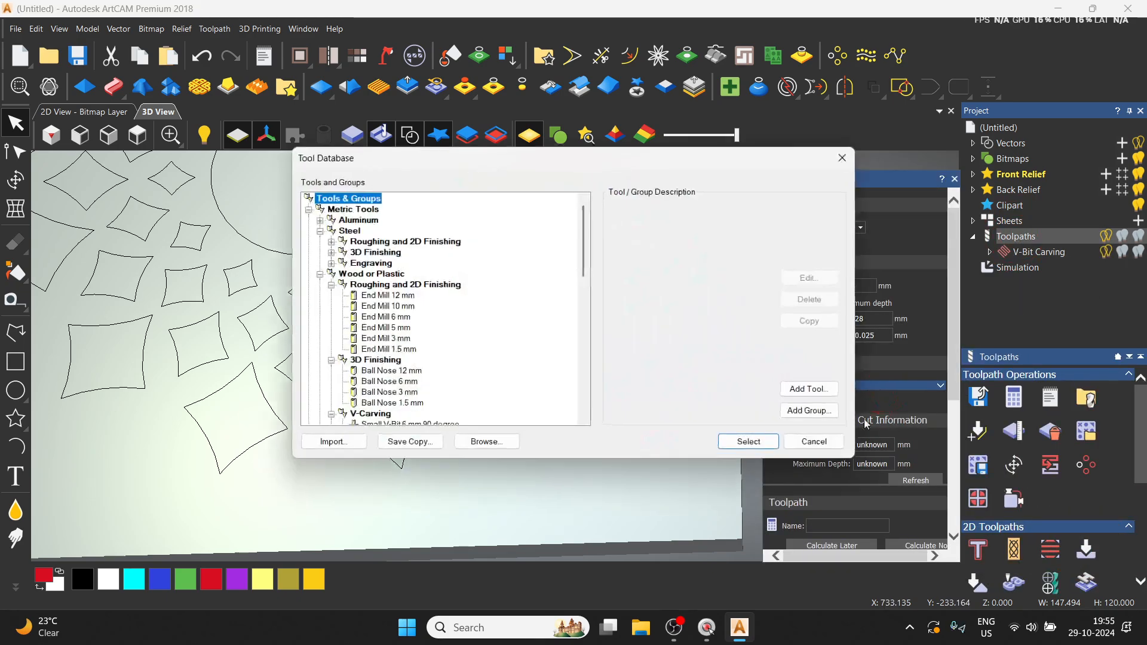
{"action": "scroll", "coordinate": [437, 411], "scroll_direction": "down", "scroll_amount": 1}
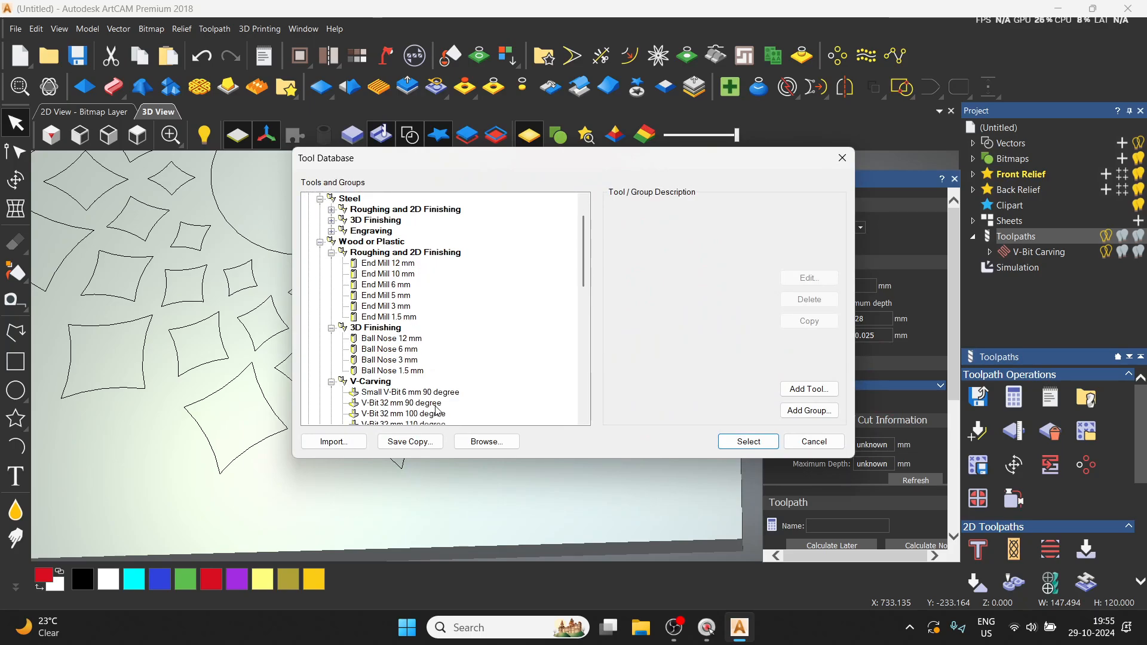
{"action": "scroll", "coordinate": [443, 383], "scroll_direction": "down", "scroll_amount": 3}
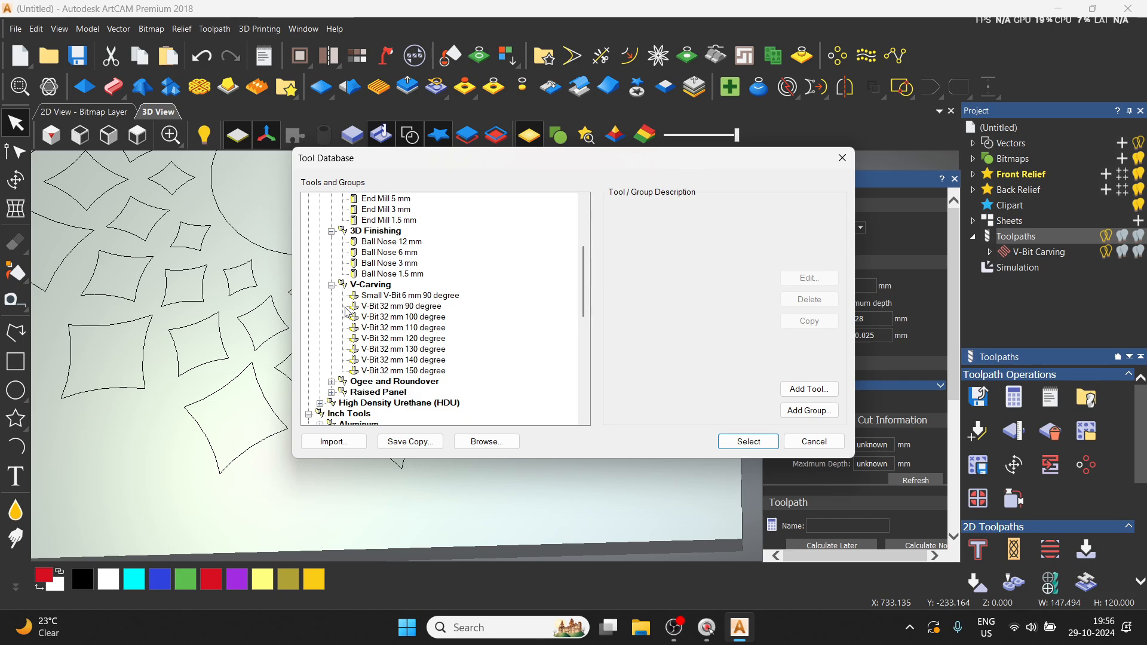
{"action": "left_click", "coordinate": [420, 373]}
{"action": "left_click", "coordinate": [745, 445]}
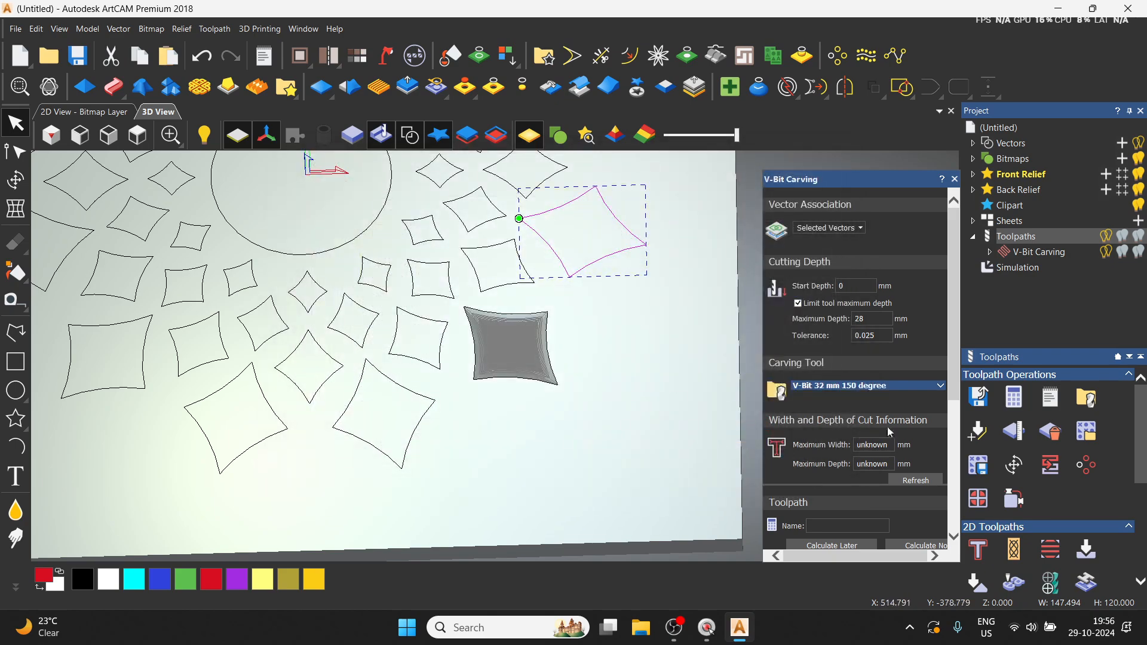
Set the 150 degree V-bit's feed rate to 150 mm/sec and its plunge rate to 100 mm/sec
{"action": "scroll", "coordinate": [899, 392], "scroll_direction": "down", "scroll_amount": 1}
{"action": "left_click", "coordinate": [939, 332]}
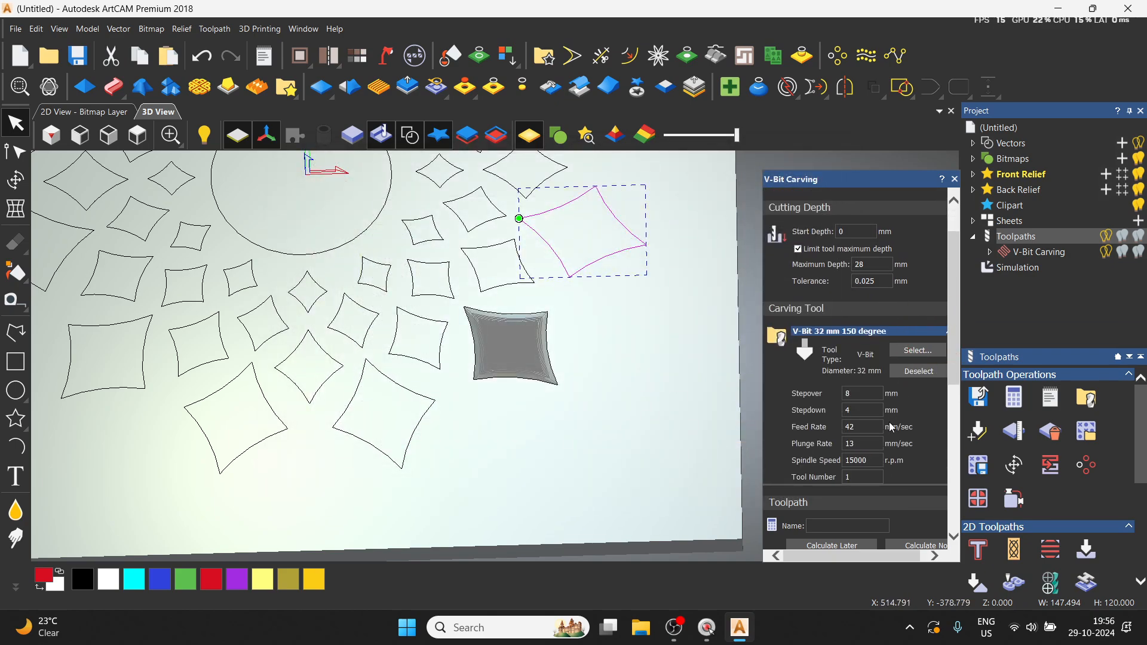
{"action": "scroll", "coordinate": [892, 359], "scroll_direction": "down", "scroll_amount": 1}
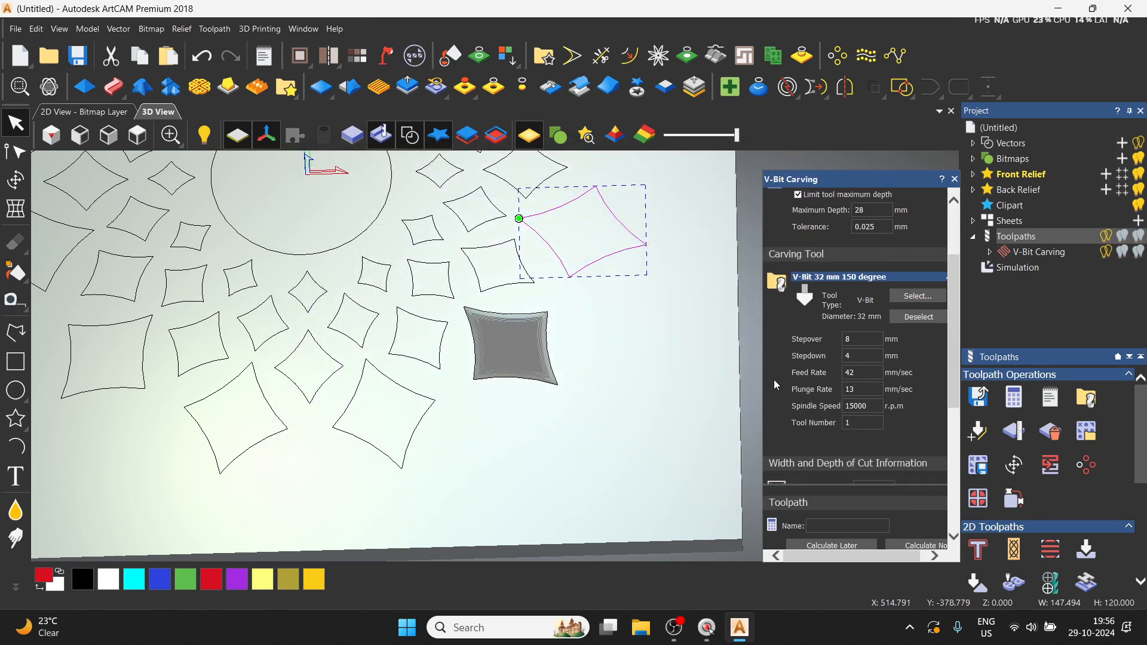
{"action": "key", "text": "BackSpace"}
{"action": "key", "text": "BackSpace"}
{"action": "key", "text": "BackSpace"}
{"action": "type", "text": "150"}
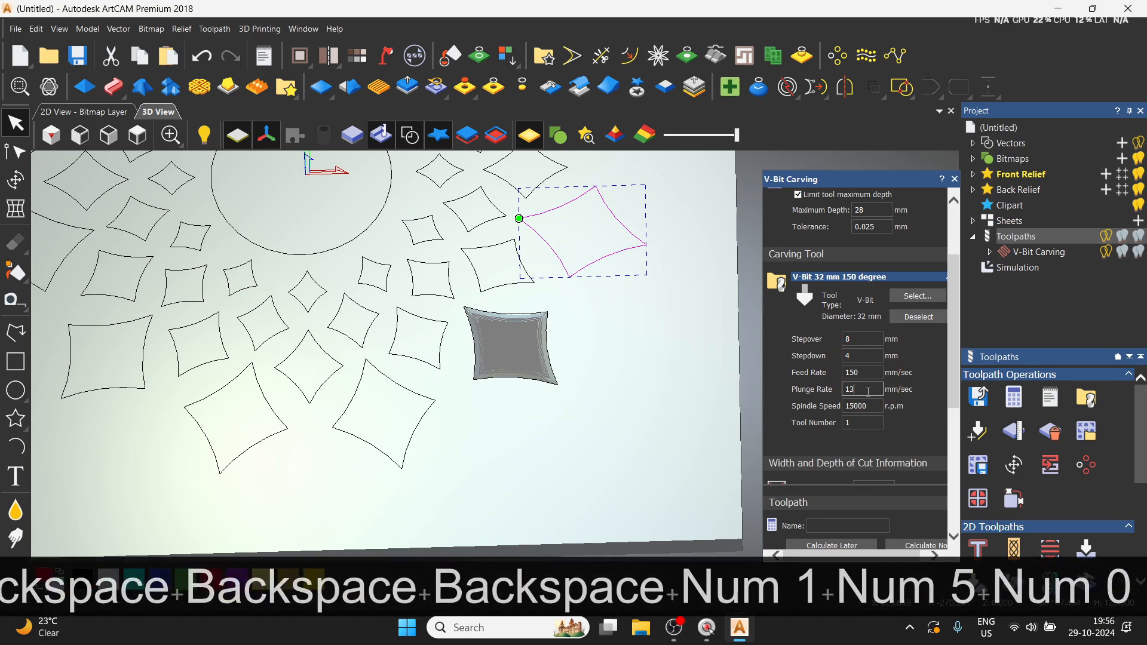
{"action": "key", "text": "BackSpace"}
{"action": "type", "text": "00"}
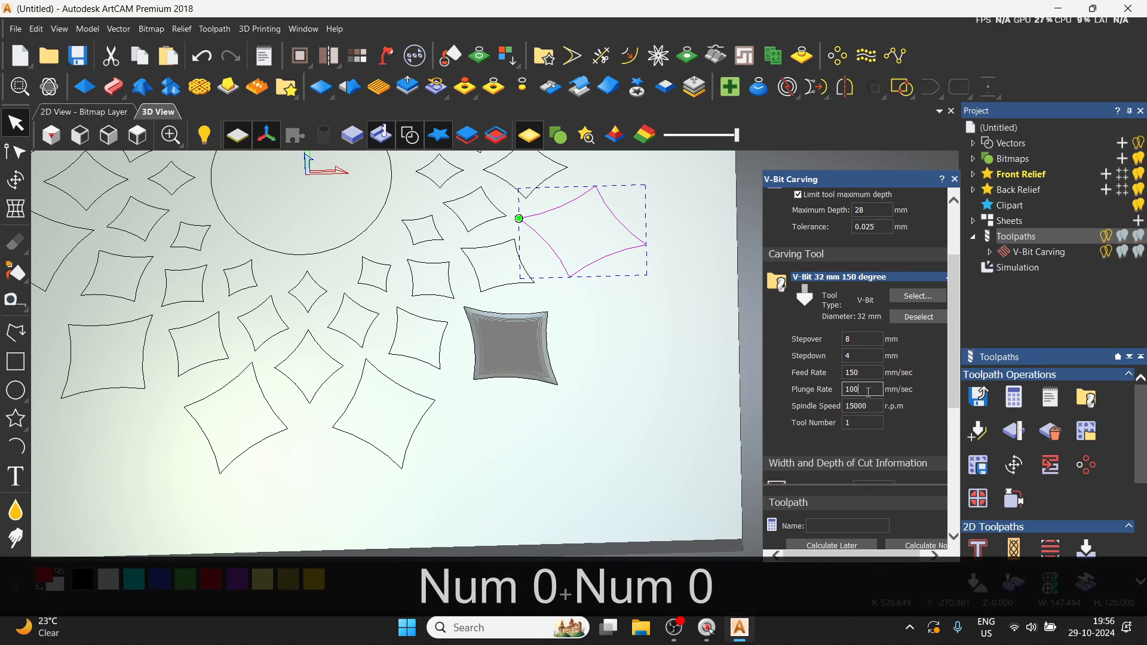
Refresh the width and depth of cut information and turn off the tool maximum depth limit
{"action": "scroll", "coordinate": [837, 372], "scroll_direction": "down", "scroll_amount": 3}
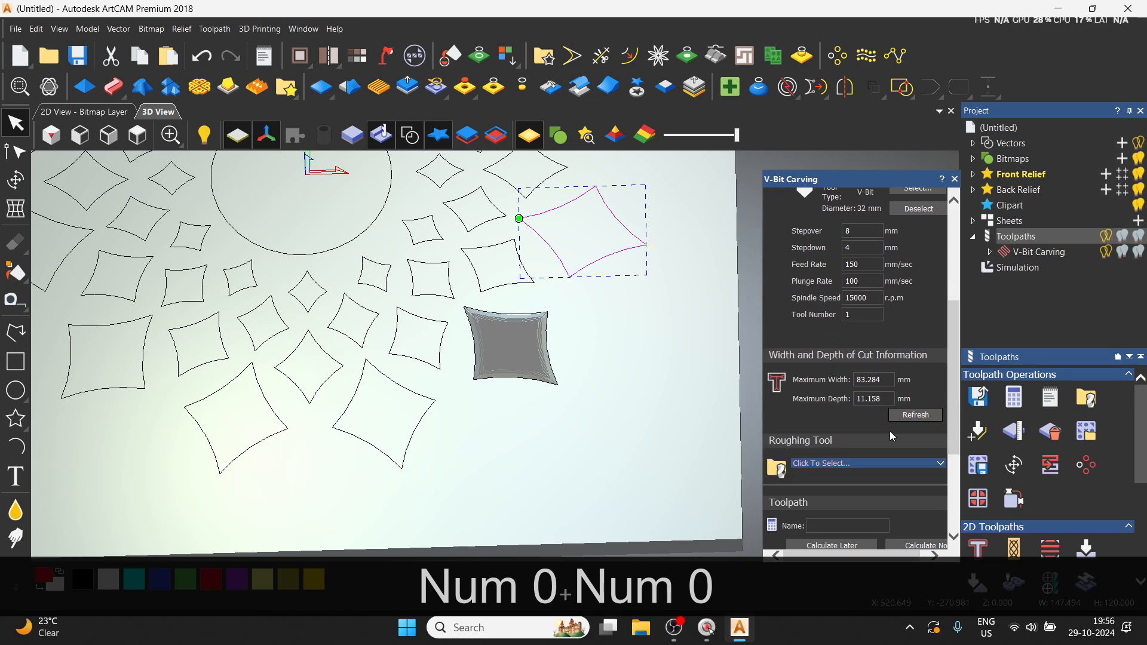
{"action": "scroll", "coordinate": [840, 322], "scroll_direction": "up", "scroll_amount": 3}
{"action": "scroll", "coordinate": [839, 322], "scroll_direction": "up", "scroll_amount": 3}
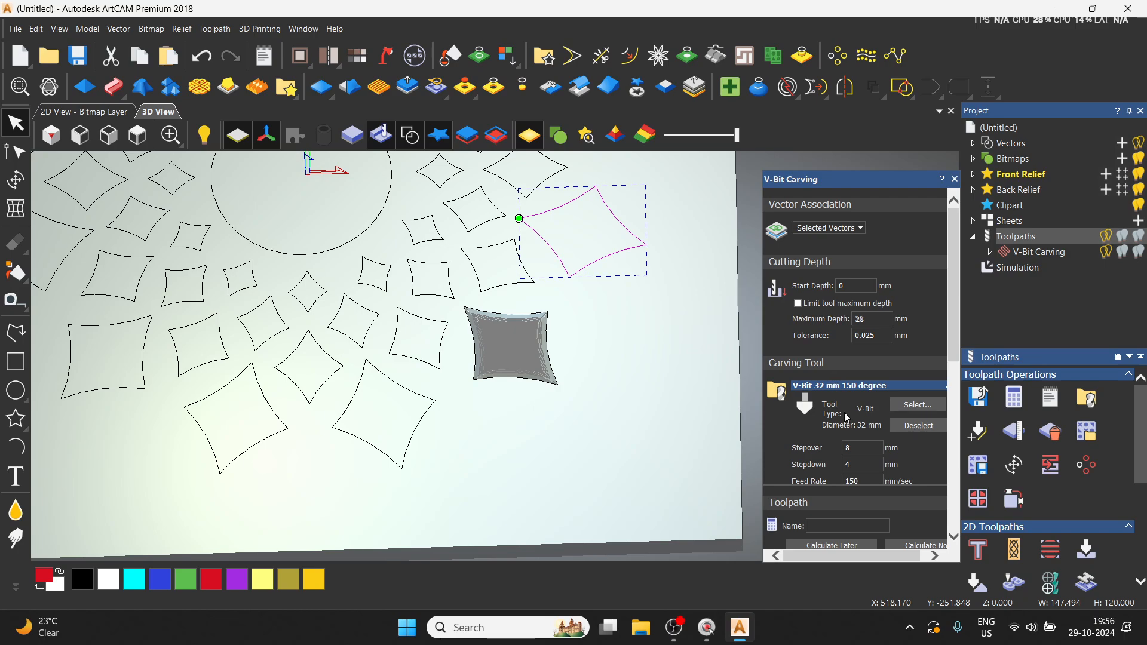
Calculate the 150 degree V-Bit Carving toolpath and run its simulation alongside the existing carving
{"action": "scroll", "coordinate": [838, 377], "scroll_direction": "down", "scroll_amount": 5}
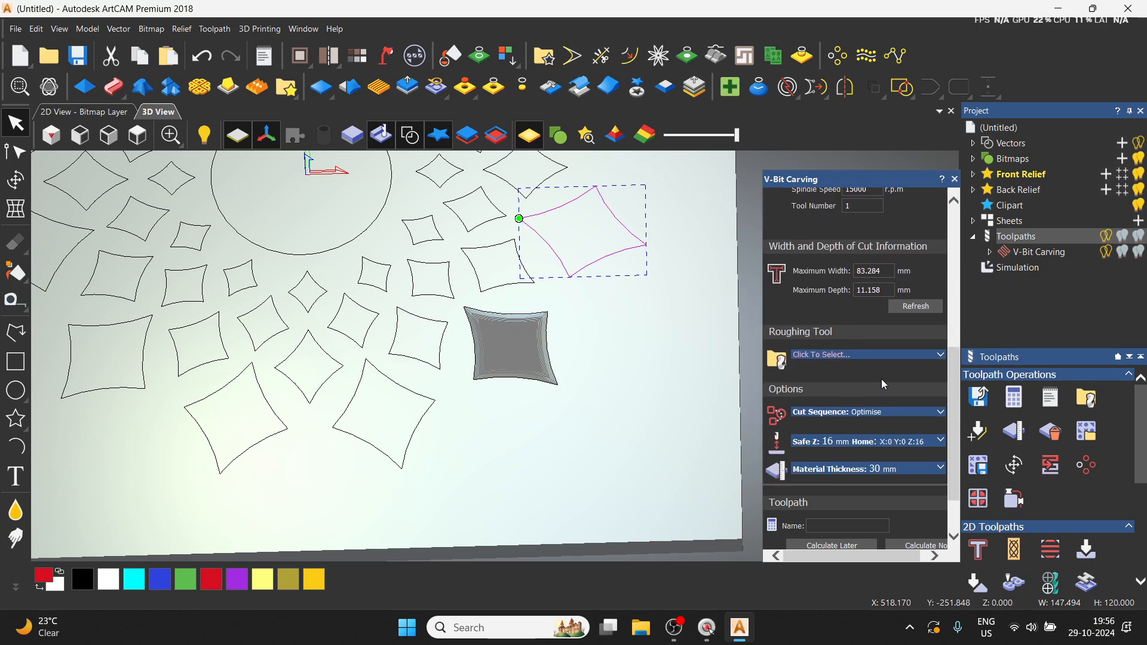
{"action": "left_click", "coordinate": [915, 546]}
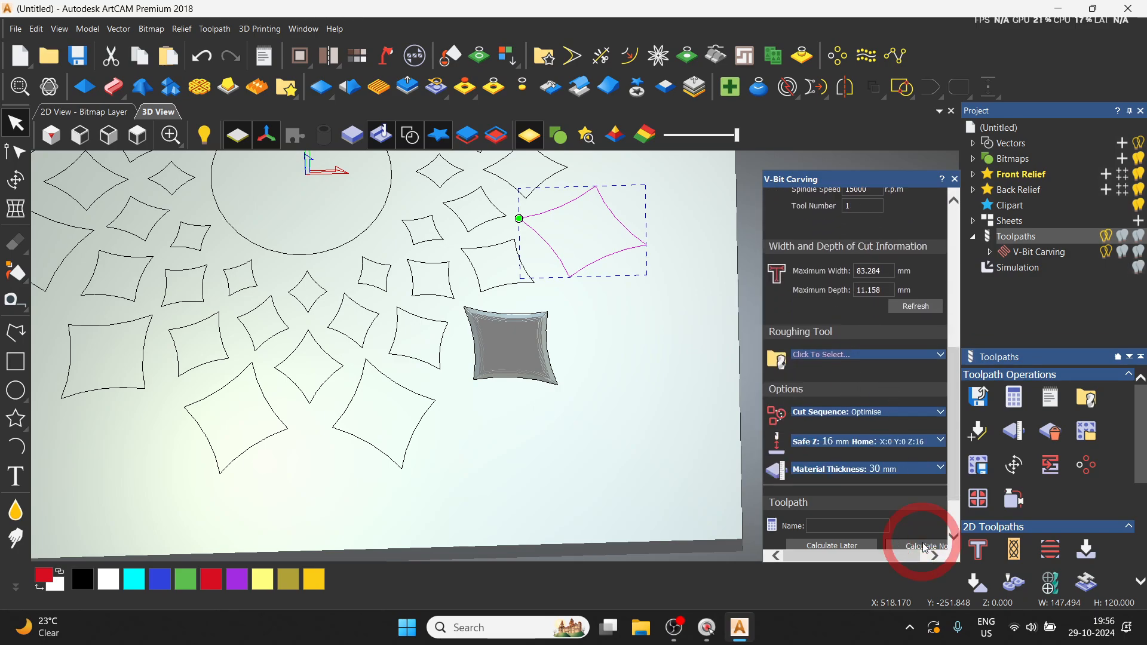
{"action": "left_click", "coordinate": [955, 179]}
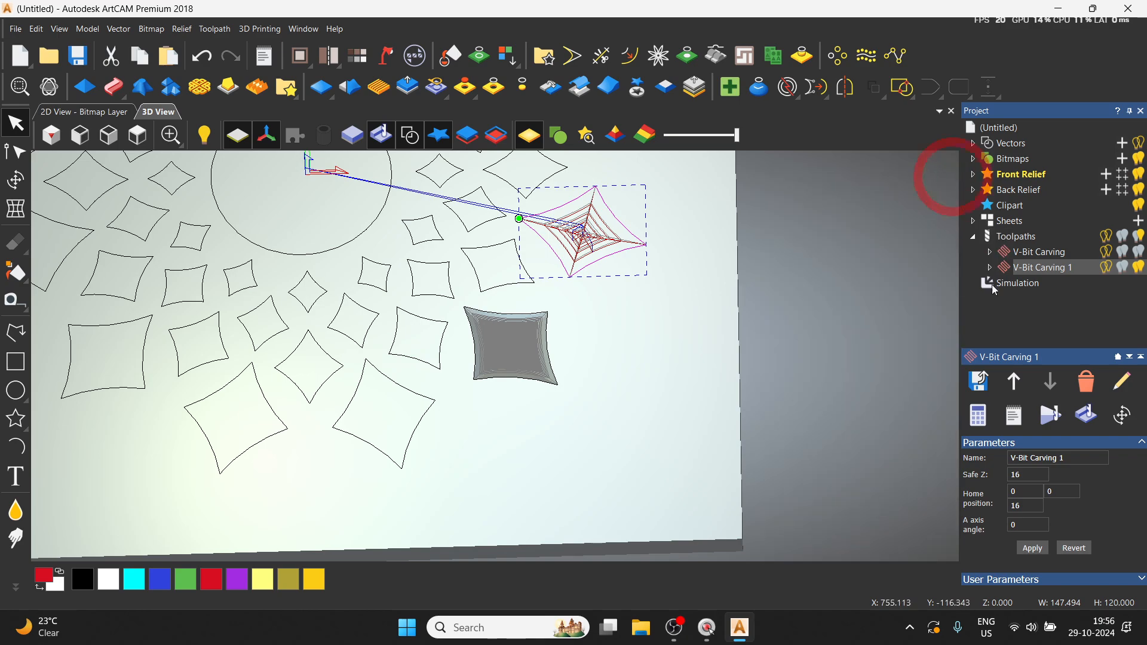
{"action": "left_click", "coordinate": [1051, 415]}
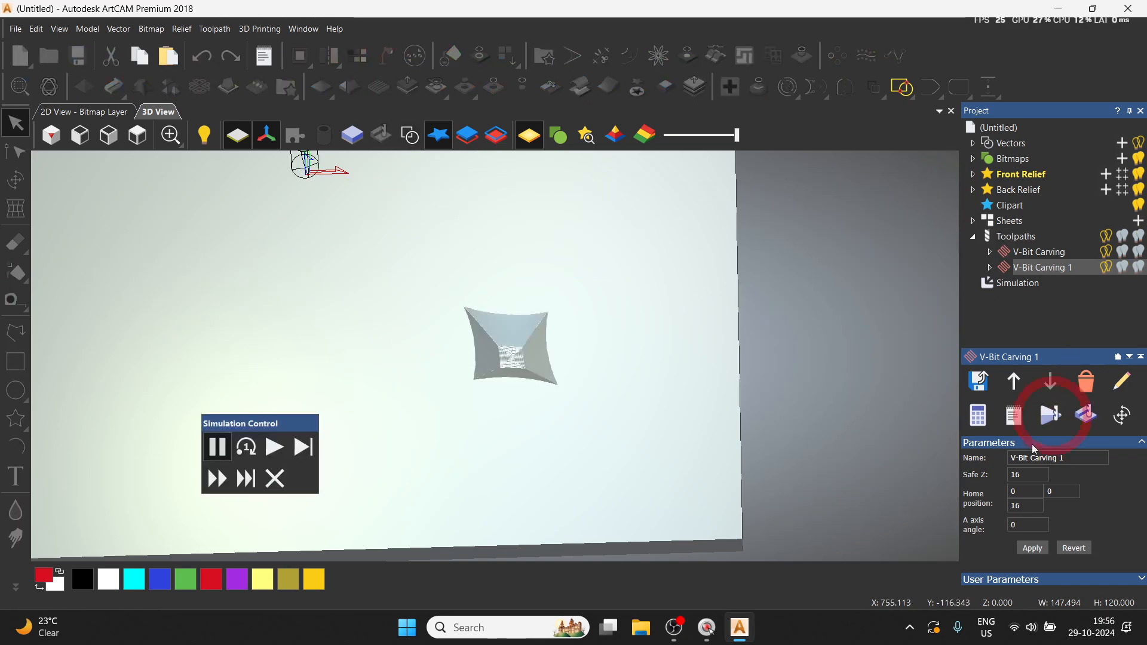
{"action": "left_click", "coordinate": [273, 456]}
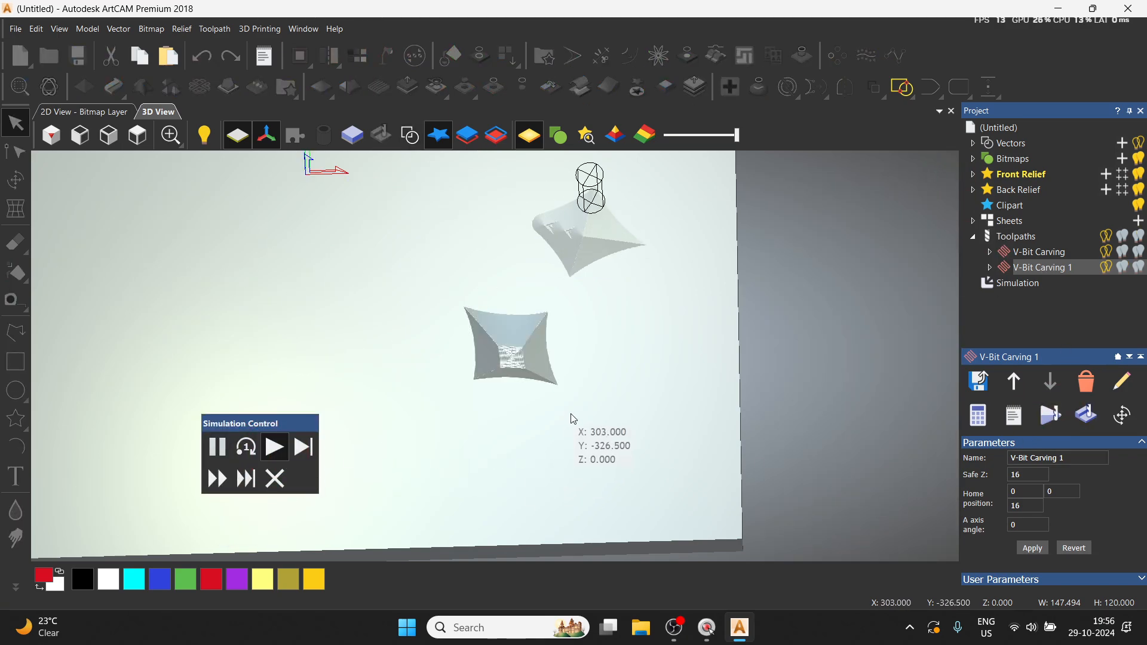
Examine the 150 degree carving from several angles and compare its depth and shape with the depth-limited 90 degree carving
{"action": "scroll", "coordinate": [585, 272], "scroll_direction": "up", "scroll_amount": 4}
{"action": "key", "text": "space"}
{"action": "left_click_drag", "start_coordinate": [616, 342], "coordinate": [578, 251]}
{"action": "key", "text": "space"}
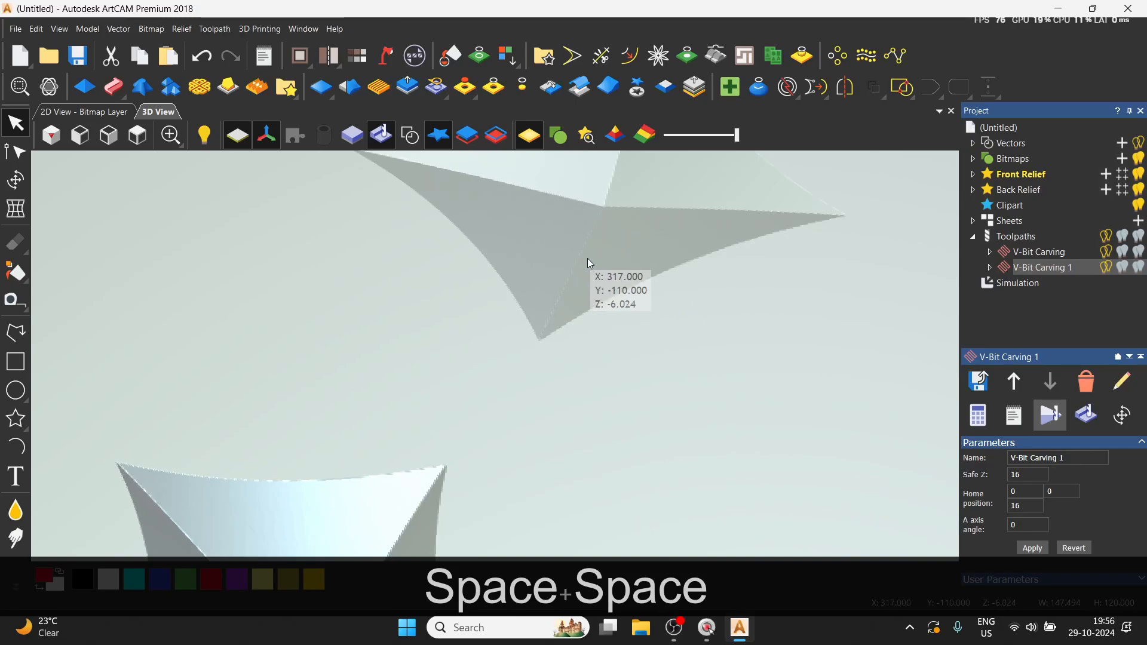
{"action": "scroll", "coordinate": [585, 257], "scroll_direction": "down", "scroll_amount": 5}
{"action": "scroll", "coordinate": [432, 469], "scroll_direction": "up", "scroll_amount": 6}
{"action": "key", "text": "space"}
{"action": "left_click_drag", "start_coordinate": [458, 464], "coordinate": [426, 397]}
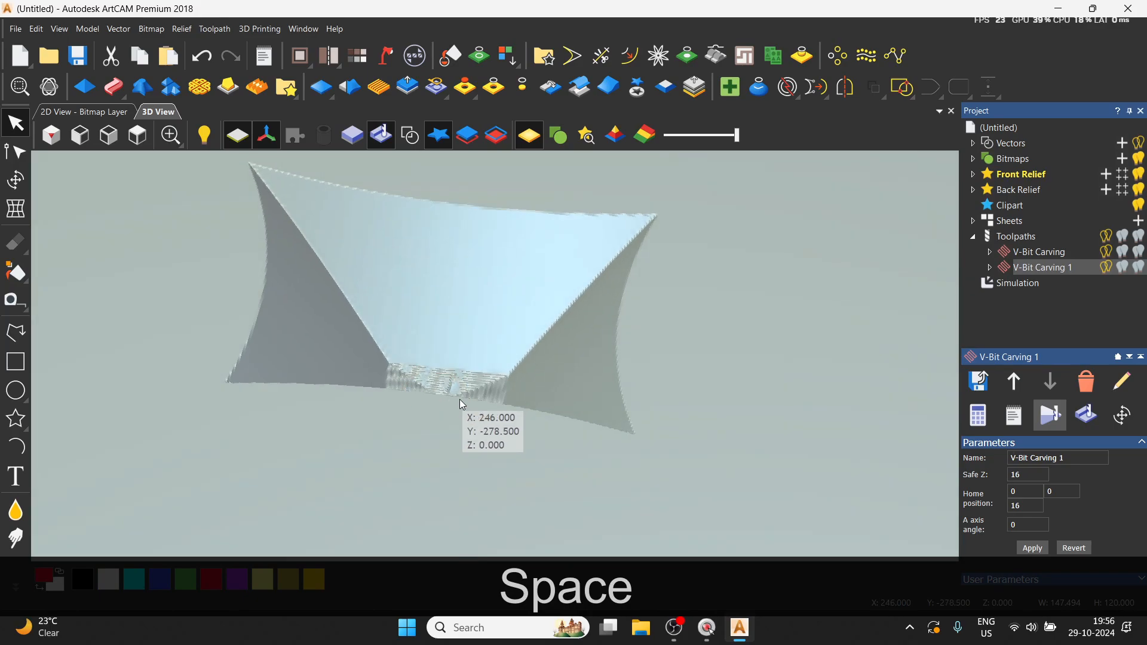
{"action": "scroll", "coordinate": [576, 353], "scroll_direction": "down", "scroll_amount": 5}
{"action": "left_click_drag", "start_coordinate": [580, 365], "coordinate": [525, 405]}
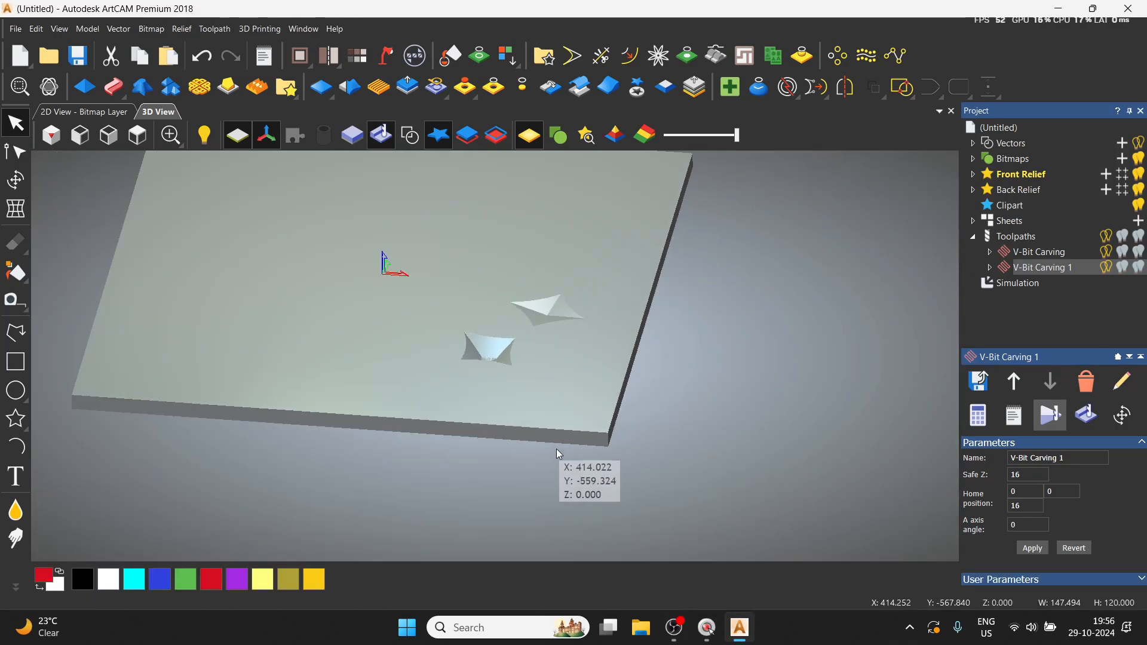
{"action": "scroll", "coordinate": [555, 322], "scroll_direction": "up", "scroll_amount": 6}
{"action": "scroll", "coordinate": [558, 316], "scroll_direction": "up", "scroll_amount": 2}
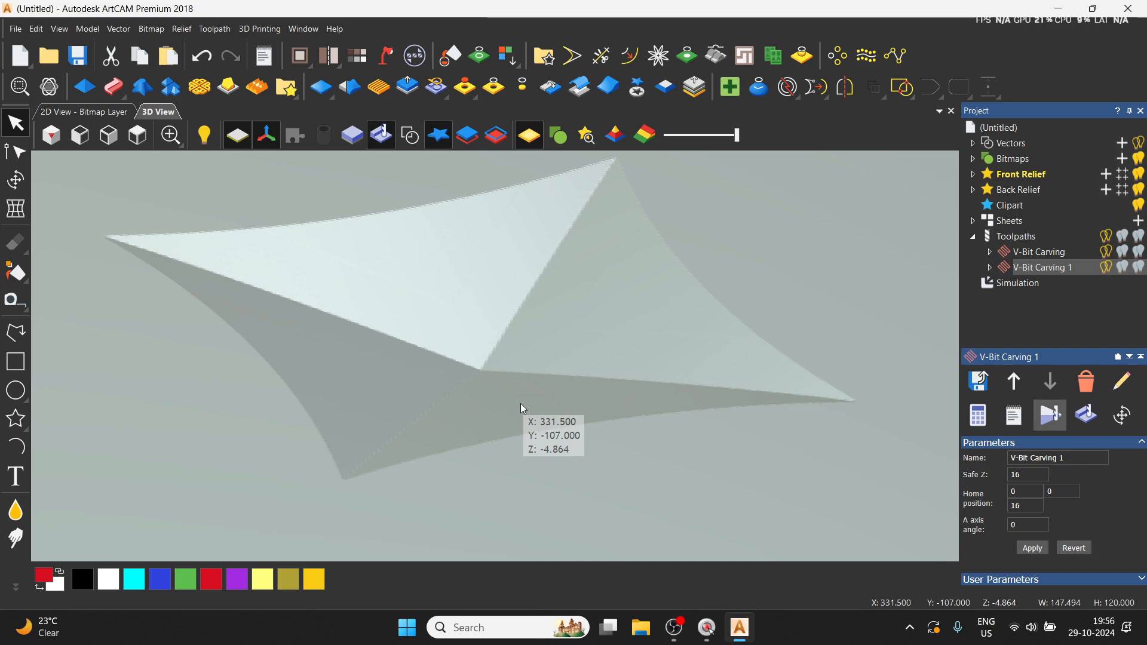
{"action": "scroll", "coordinate": [508, 329], "scroll_direction": "down", "scroll_amount": 5}
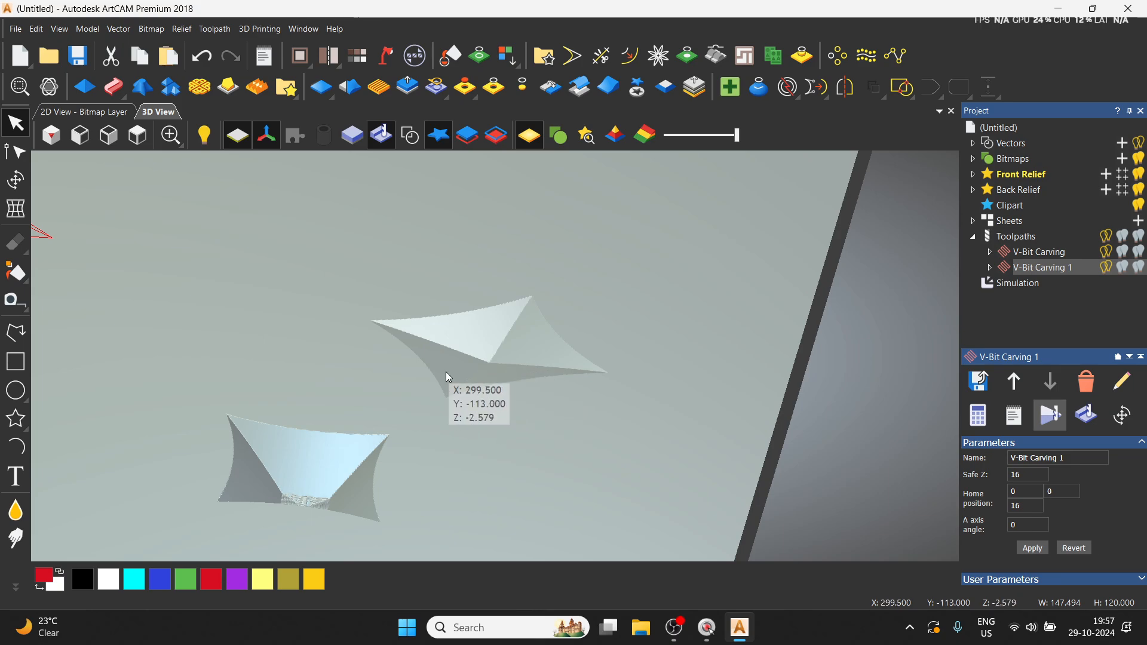
{"action": "scroll", "coordinate": [577, 380], "scroll_direction": "down", "scroll_amount": 2}
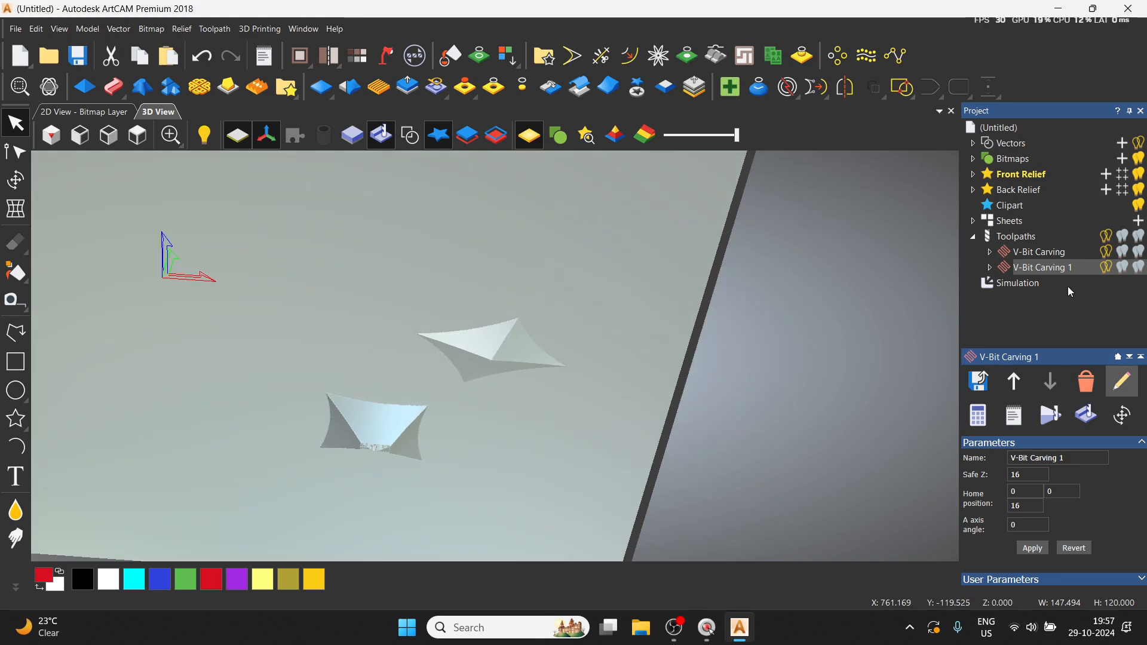
Delete both V-Bit Carving toolpaths and the simulation
{"action": "right_click", "coordinate": [1051, 274]}
{"action": "left_click", "coordinate": [1012, 489]}
{"action": "right_click", "coordinate": [1040, 252]}
{"action": "left_click", "coordinate": [1010, 479]}
{"action": "right_click", "coordinate": [1023, 257]}
{"action": "left_click", "coordinate": [1016, 386]}
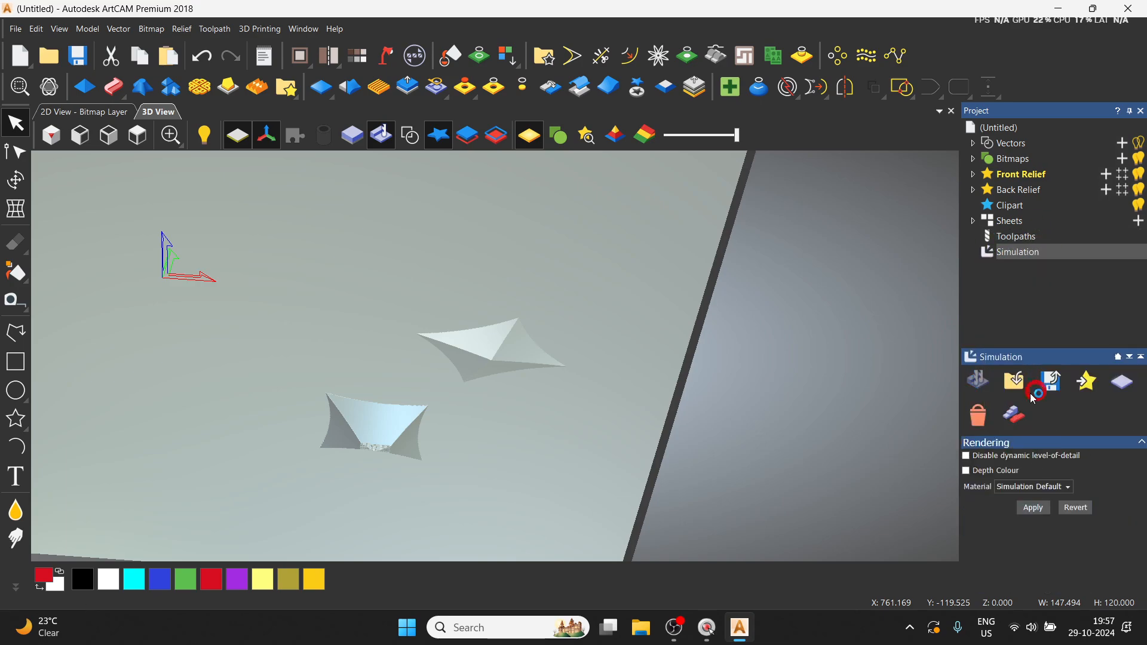
View the model from above with vectors shown, select the whole geometric pattern and start a V-Bit Carving toolpath for it
{"action": "left_click", "coordinate": [138, 135]}
{"action": "left_click", "coordinate": [410, 135]}
{"action": "left_click_drag", "start_coordinate": [339, 205], "coordinate": [671, 500]}
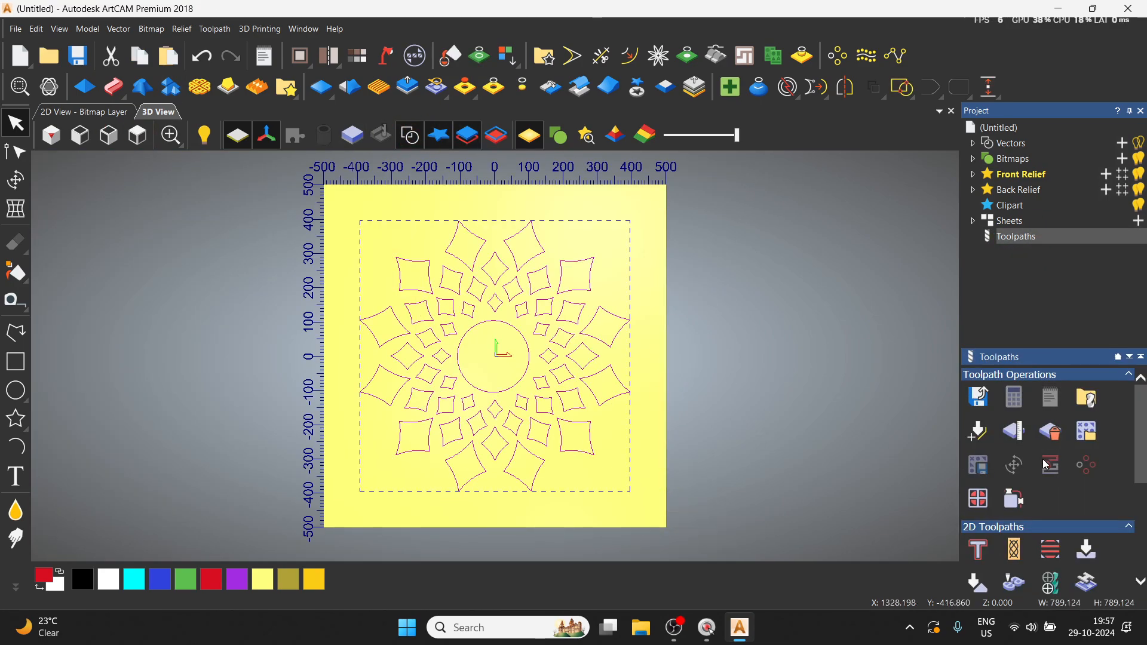
{"action": "scroll", "coordinate": [1071, 511], "scroll_direction": "down", "scroll_amount": 1}
{"action": "left_click", "coordinate": [1087, 516]}
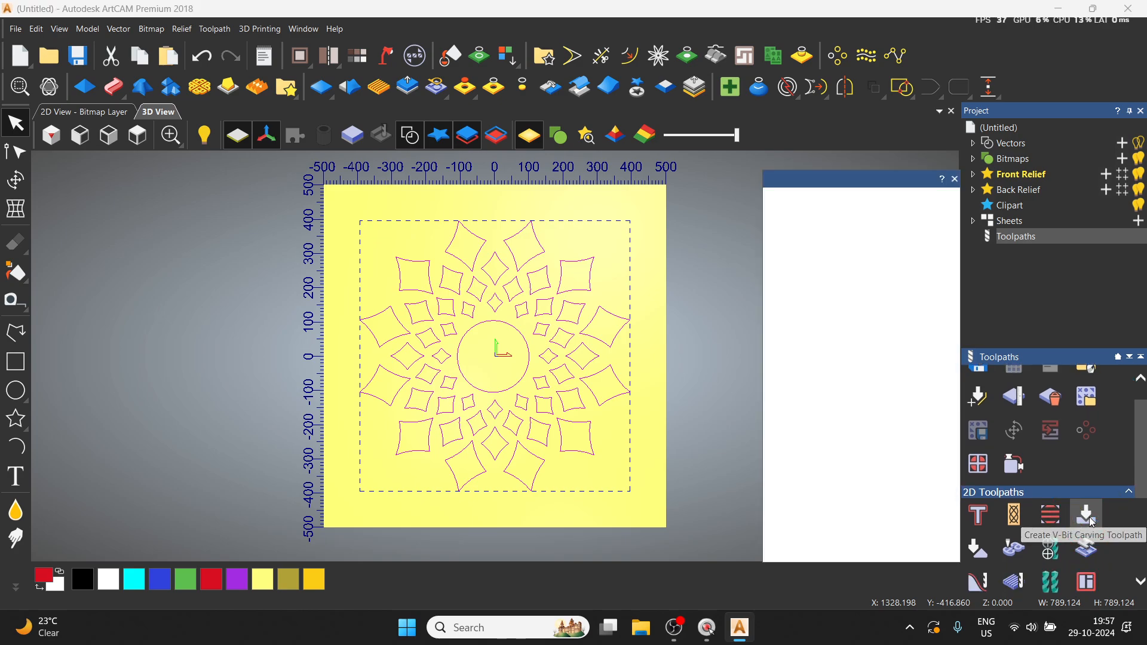
{"action": "left_click_drag", "start_coordinate": [855, 178], "coordinate": [792, 168]}
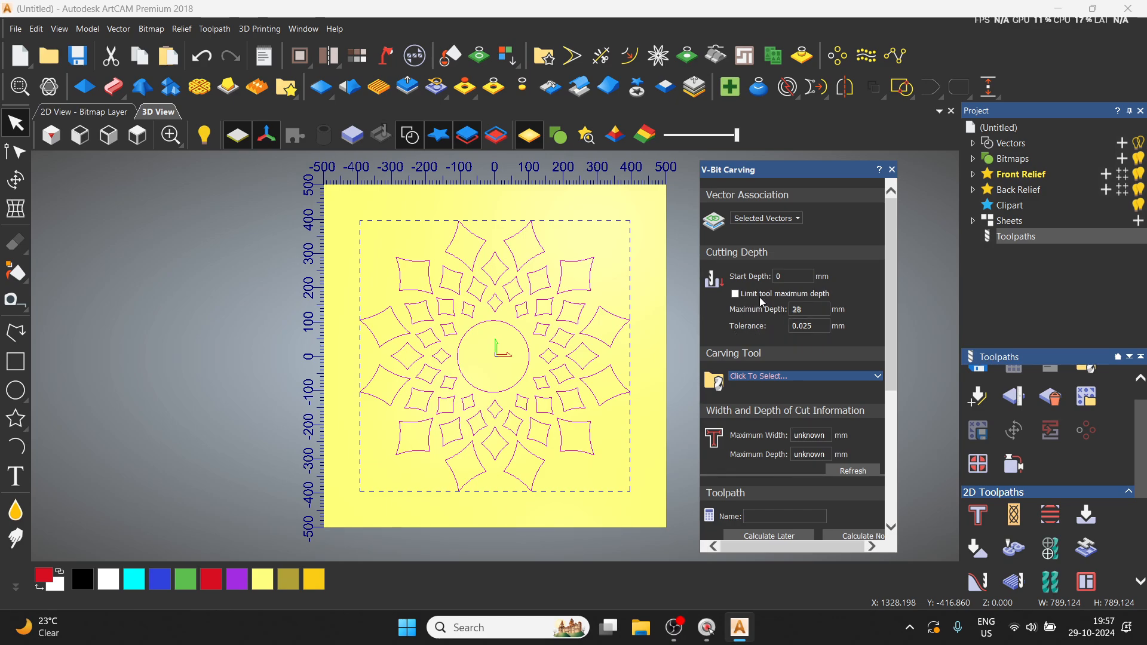
Choose the V-Bit 32 mm 90 degree as the carving tool and refresh the width and depth of cut information
{"action": "scroll", "coordinate": [775, 372], "scroll_direction": "down", "scroll_amount": 3}
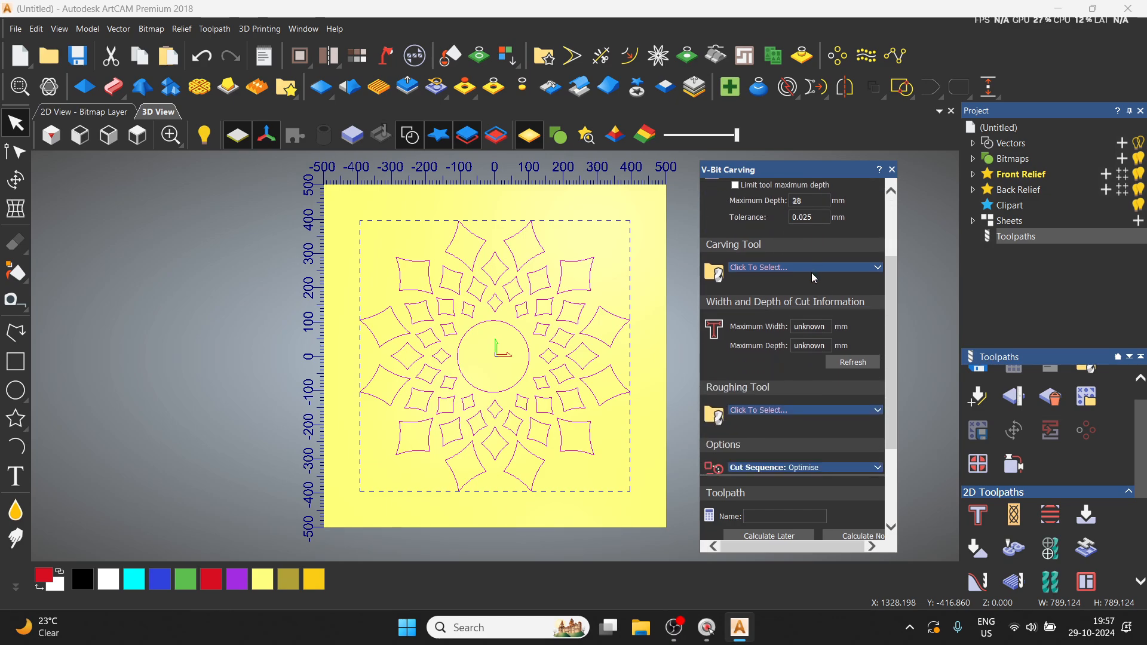
{"action": "scroll", "coordinate": [785, 385], "scroll_direction": "up", "scroll_amount": 3}
{"action": "left_click", "coordinate": [806, 390]}
{"action": "scroll", "coordinate": [429, 314], "scroll_direction": "down", "scroll_amount": 4}
{"action": "left_click", "coordinate": [428, 307]}
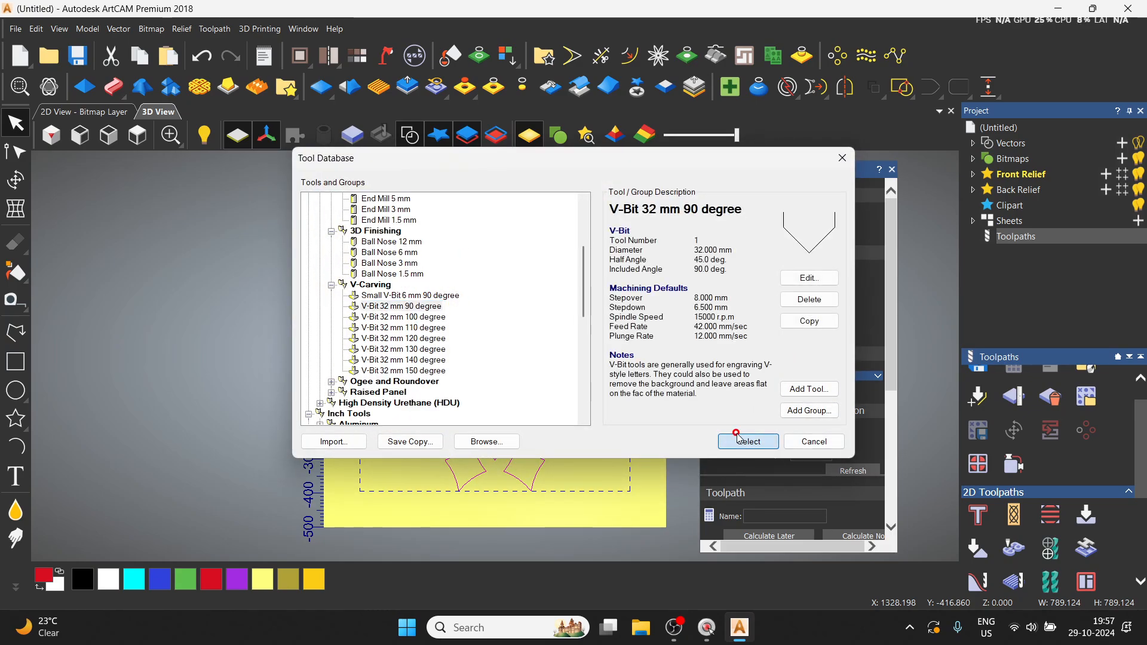
{"action": "left_click", "coordinate": [749, 441]}
{"action": "scroll", "coordinate": [810, 353], "scroll_direction": "down", "scroll_amount": 3}
{"action": "left_click", "coordinate": [854, 362]}
{"action": "scroll", "coordinate": [817, 352], "scroll_direction": "up", "scroll_amount": 3}
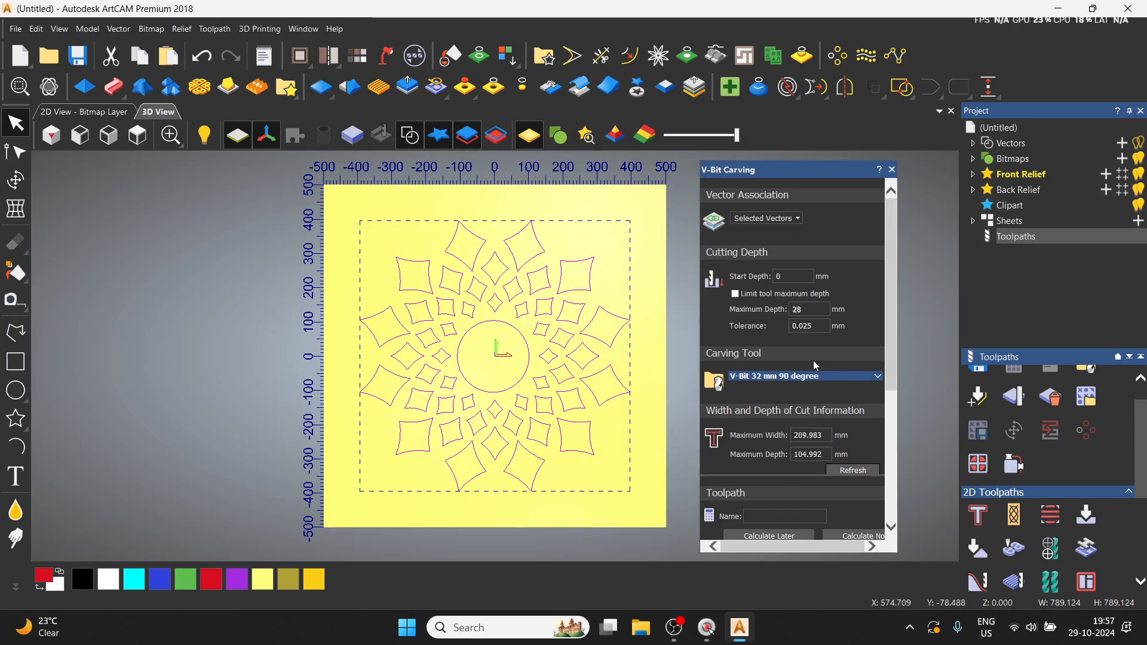
Limit the tool's maximum depth for the V-Bit Carving toolpath, using the 28 mm maximum
{"action": "left_click", "coordinate": [732, 296]}
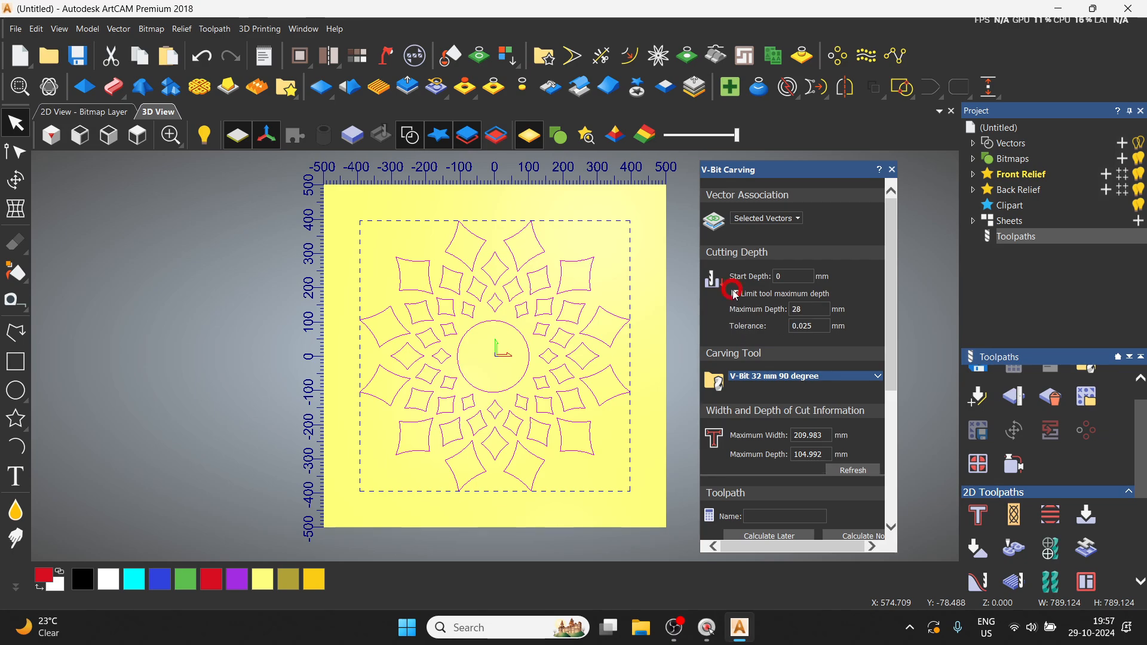
{"action": "scroll", "coordinate": [862, 360], "scroll_direction": "down", "scroll_amount": 4}
{"action": "scroll", "coordinate": [830, 379], "scroll_direction": "down", "scroll_amount": 2}
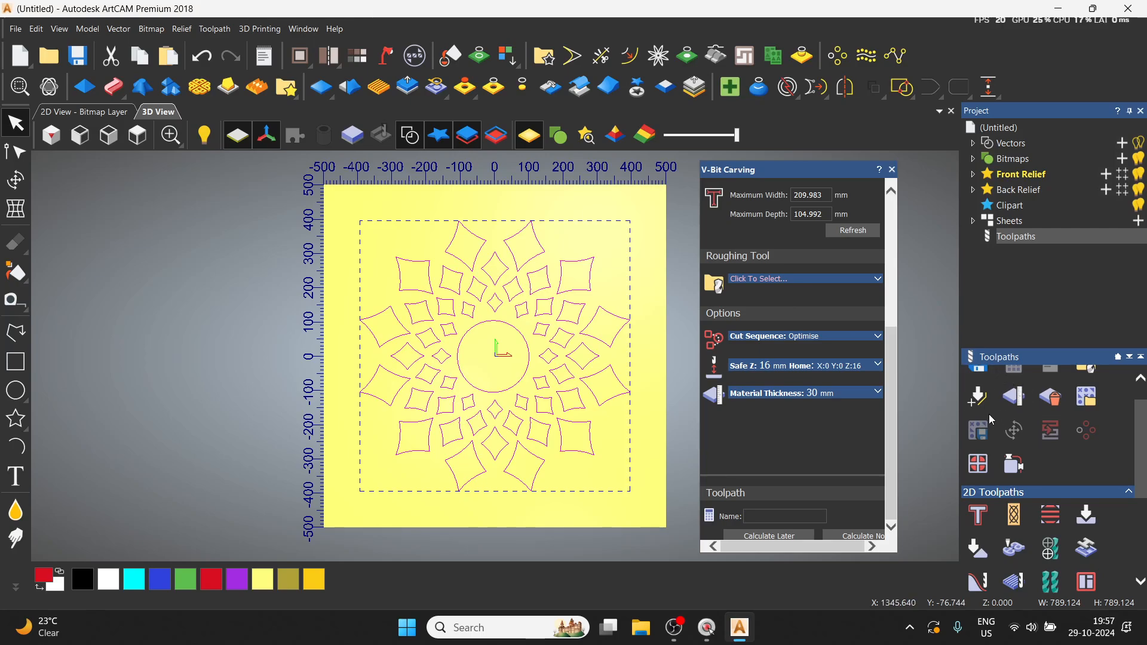
Select the End Mill 5 mm from the wood or plastic tools as the roughing tool
{"action": "scroll", "coordinate": [845, 350], "scroll_direction": "up", "scroll_amount": 3}
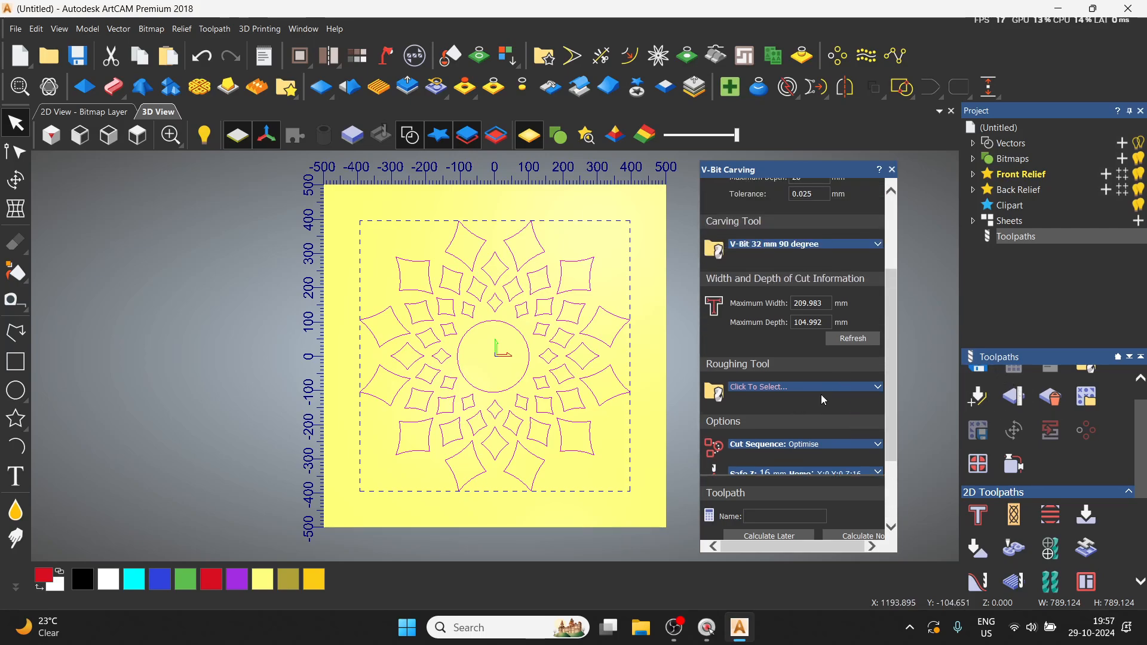
{"action": "left_click", "coordinate": [824, 388]}
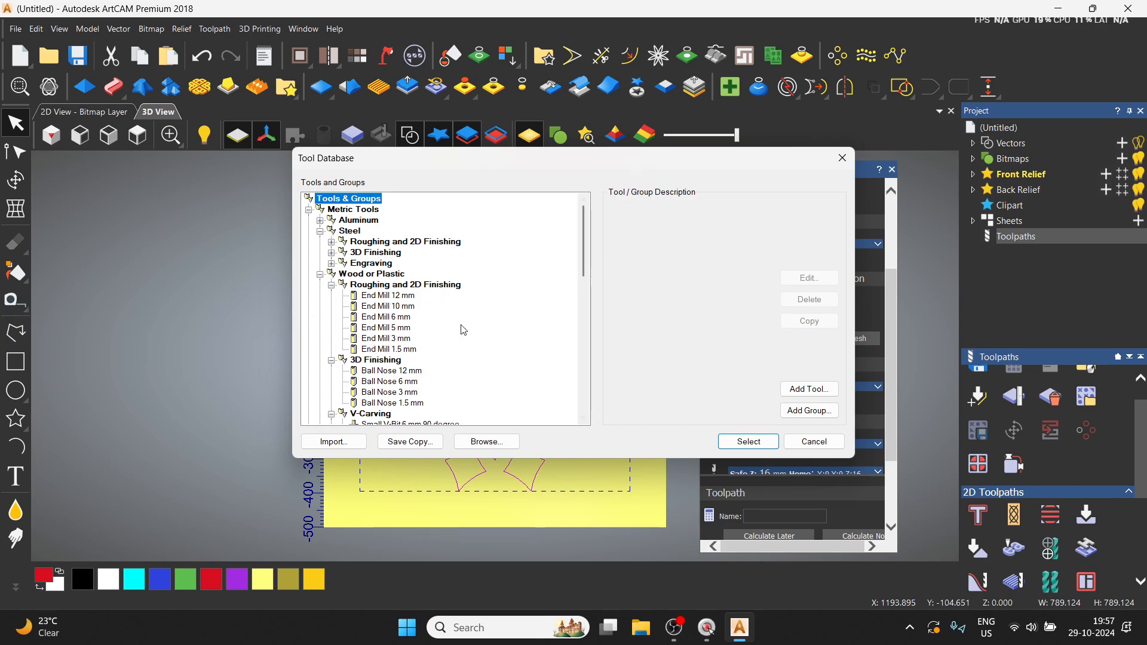
{"action": "left_click", "coordinate": [387, 327]}
{"action": "left_click", "coordinate": [749, 442]}
{"action": "scroll", "coordinate": [767, 393], "scroll_direction": "down", "scroll_amount": 3}
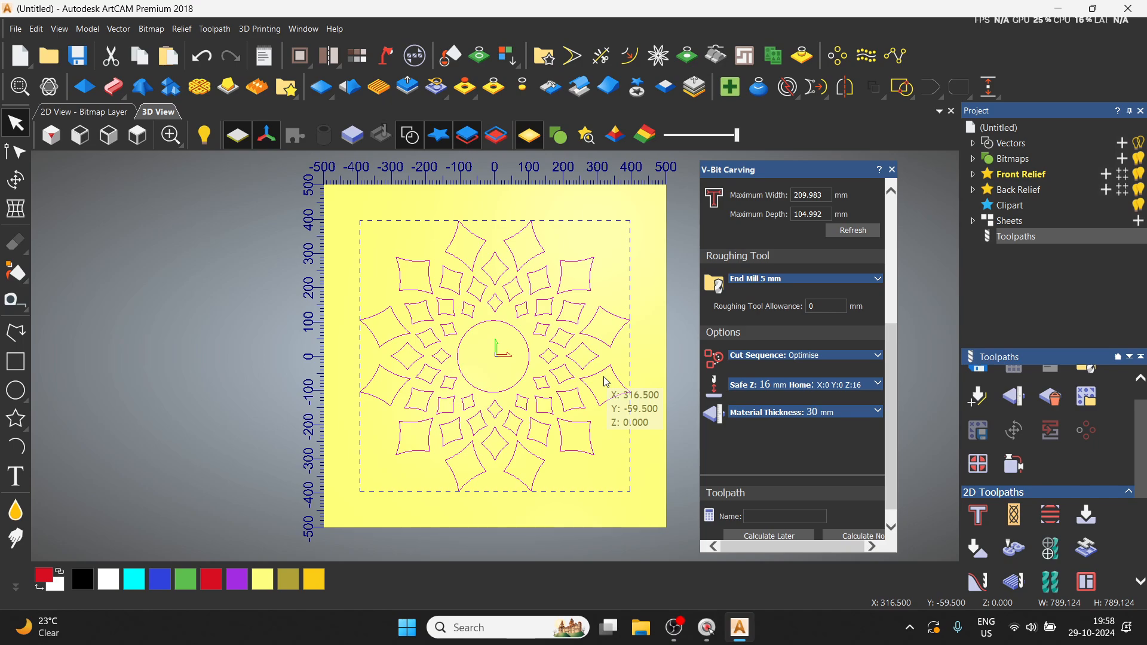
Examine the selected pattern up close and review the cutting depth settings and the 90 degree V-bit's cutting parameters
{"action": "scroll", "coordinate": [623, 327], "scroll_direction": "up", "scroll_amount": 1}
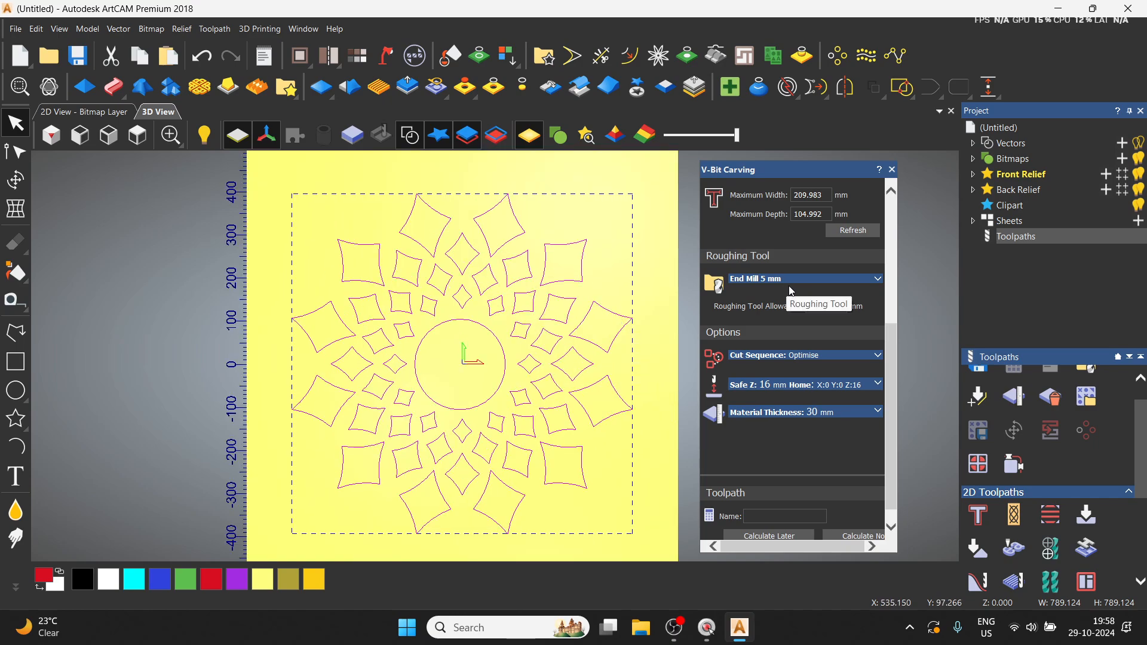
{"action": "scroll", "coordinate": [618, 330], "scroll_direction": "up", "scroll_amount": 2}
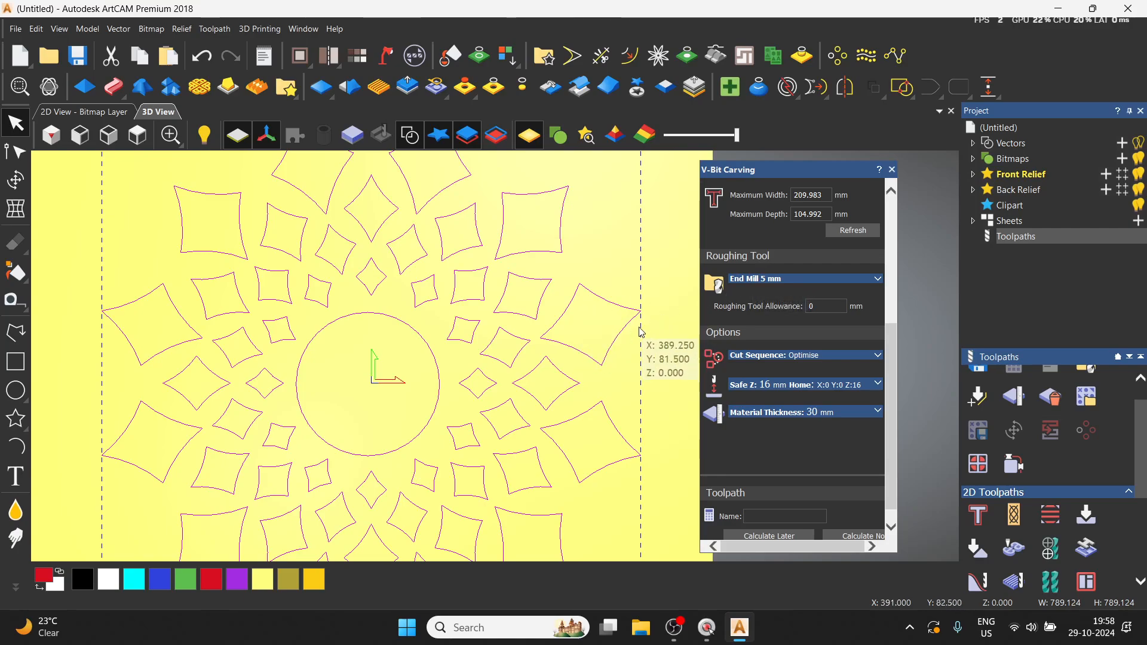
{"action": "scroll", "coordinate": [795, 299], "scroll_direction": "up", "scroll_amount": 4}
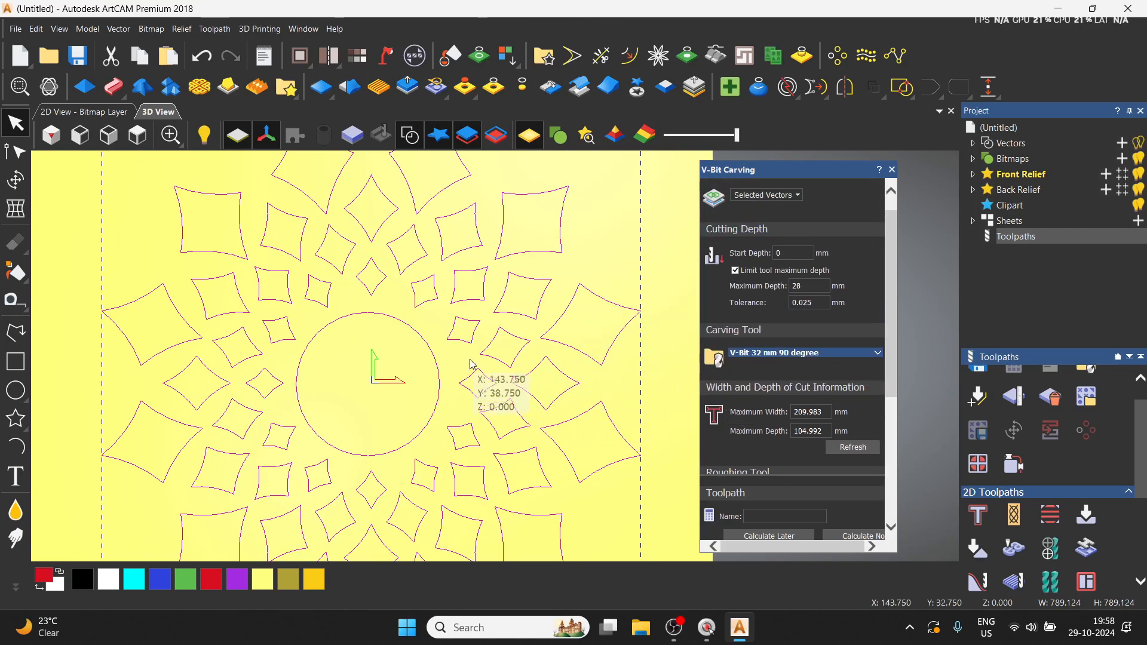
{"action": "left_click", "coordinate": [871, 358]}
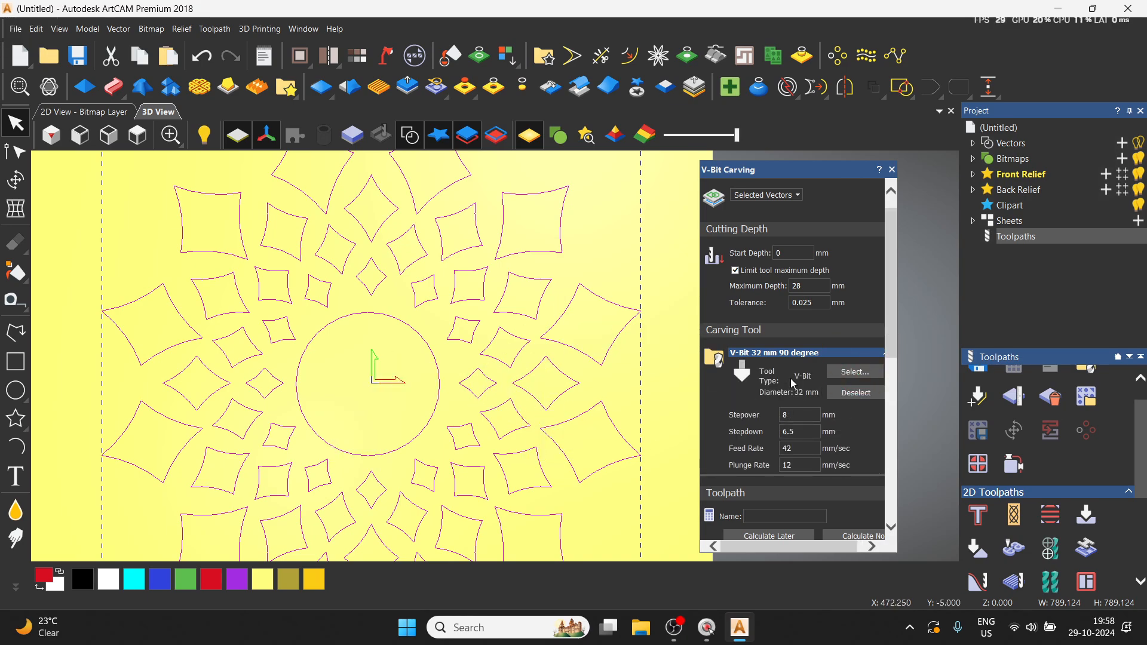
{"action": "scroll", "coordinate": [801, 419], "scroll_direction": "down", "scroll_amount": 5}
{"action": "scroll", "coordinate": [758, 397], "scroll_direction": "up", "scroll_amount": 1}
{"action": "scroll", "coordinate": [754, 392], "scroll_direction": "down", "scroll_amount": 1}
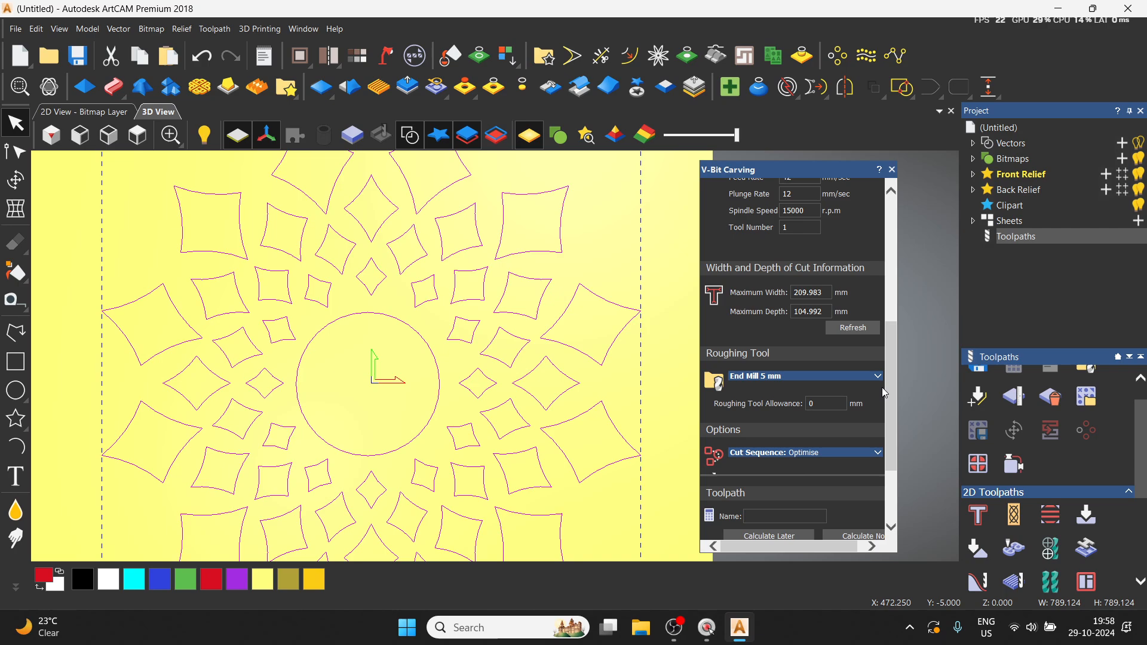
Remove the End Mill 5 mm roughing tool and calculate the V-Bit Carving toolpath immediately
{"action": "left_click", "coordinate": [878, 377]}
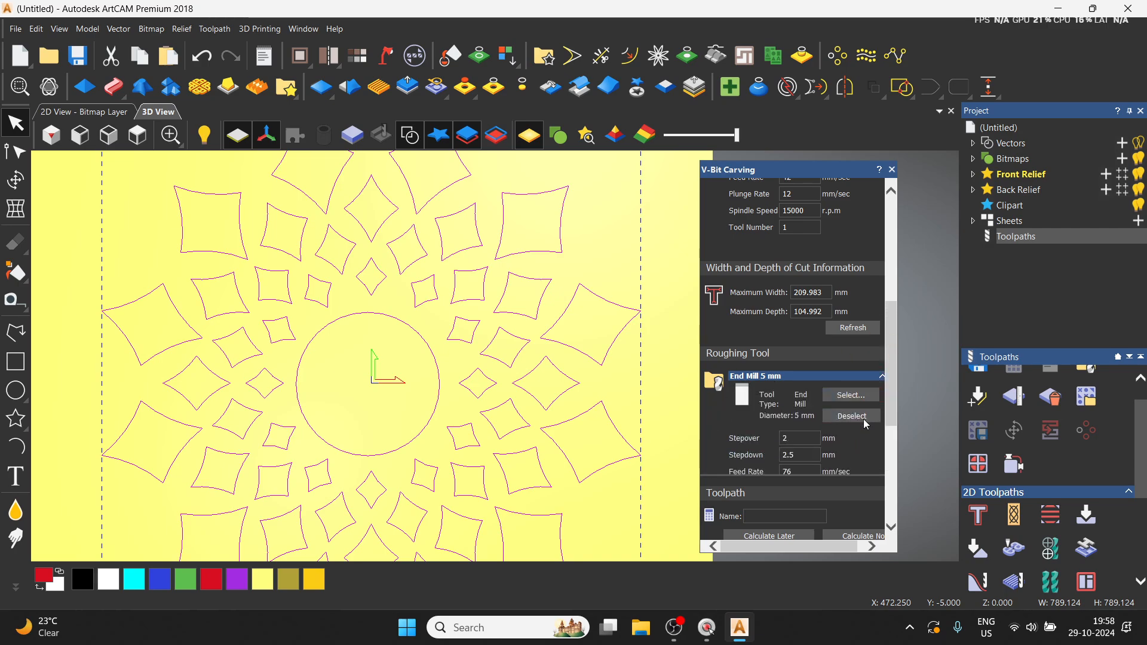
{"action": "left_click", "coordinate": [863, 418]}
{"action": "scroll", "coordinate": [801, 435], "scroll_direction": "down", "scroll_amount": 2}
{"action": "left_click", "coordinate": [868, 538]}
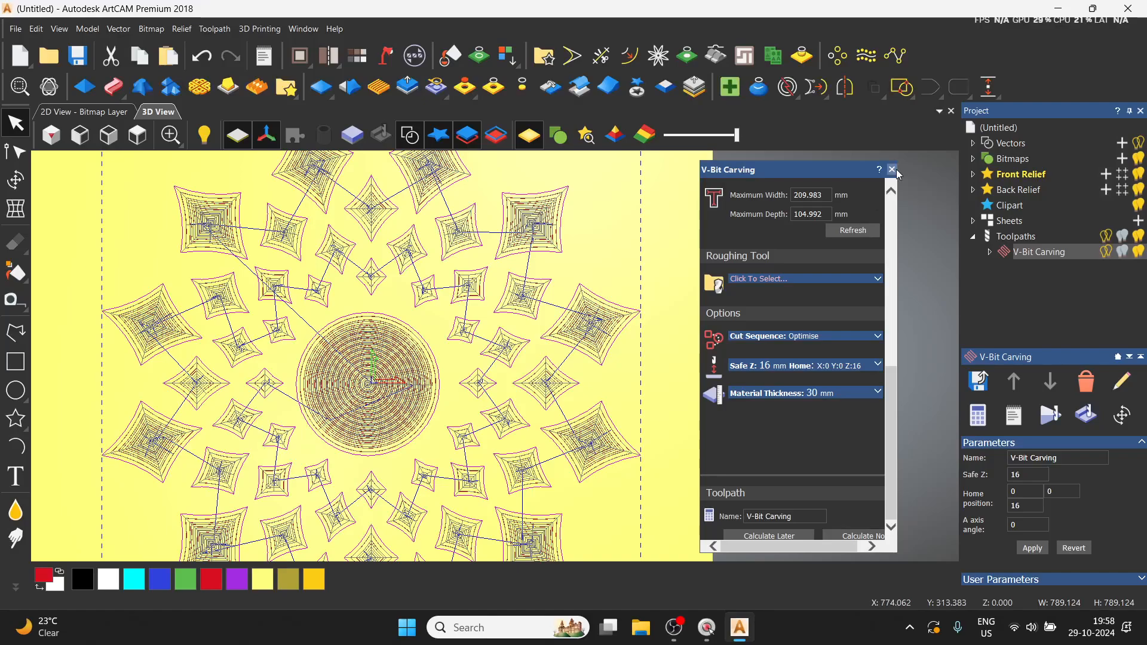
Simulate the V-Bit Carving toolpath on the whole model at fast resolution
{"action": "left_click", "coordinate": [893, 169]}
{"action": "left_click", "coordinate": [1052, 424]}
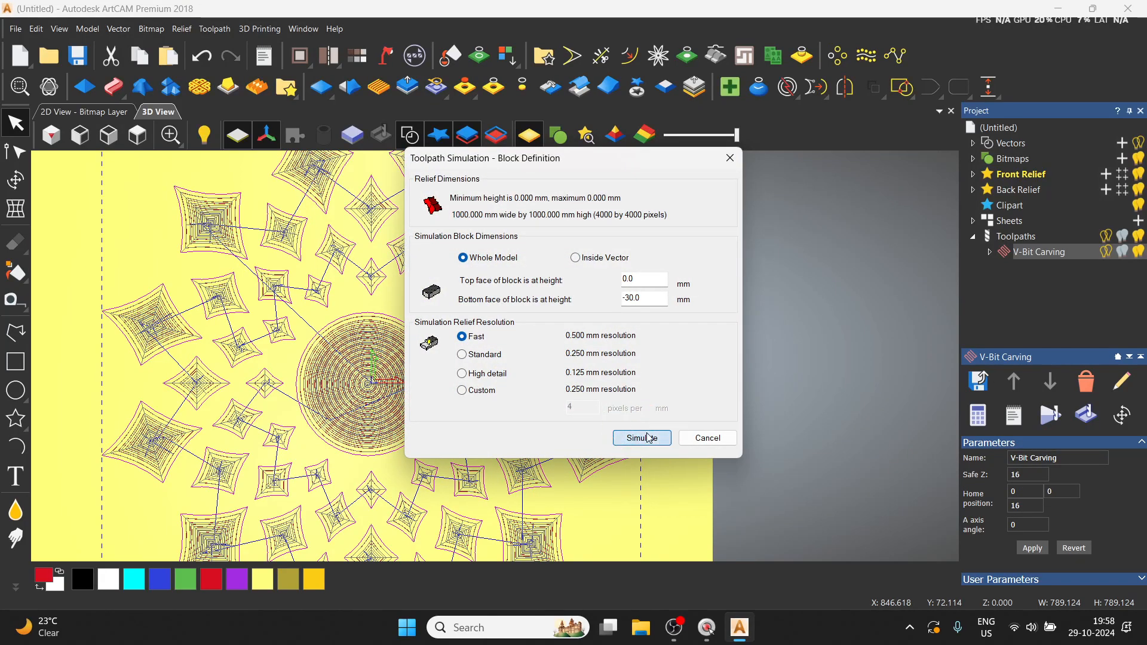
{"action": "left_click", "coordinate": [642, 438]}
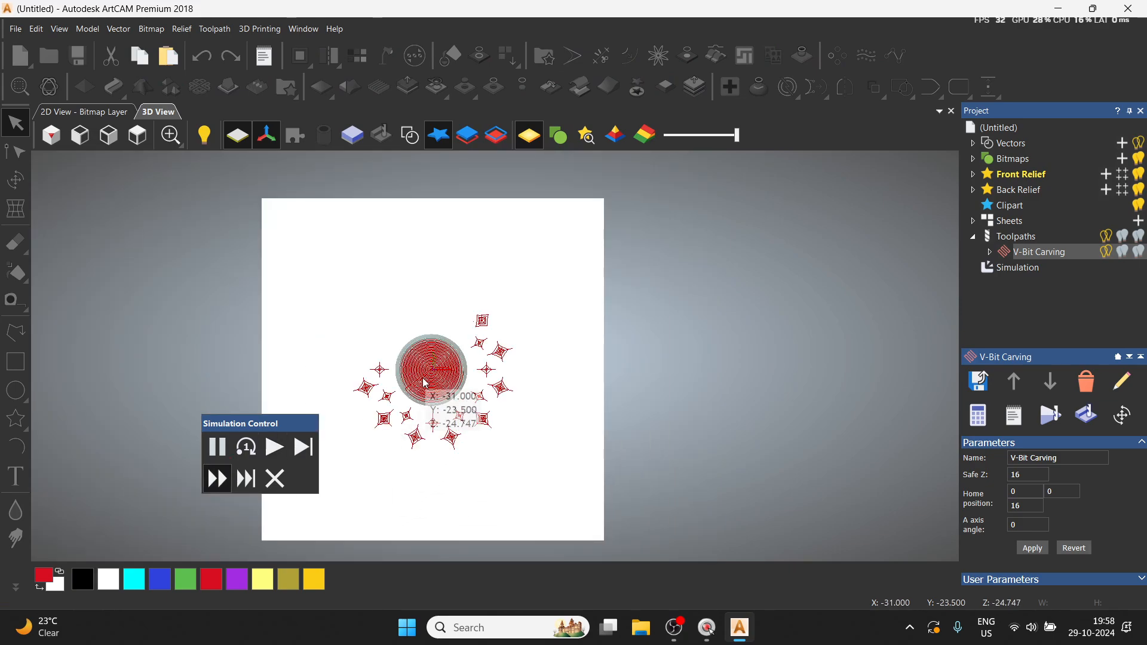
Examine the floor of the central circle and the surrounding shapes in the simulated carving
{"action": "scroll", "coordinate": [427, 372], "scroll_direction": "up", "scroll_amount": 5}
{"action": "scroll", "coordinate": [485, 367], "scroll_direction": "down", "scroll_amount": 3}
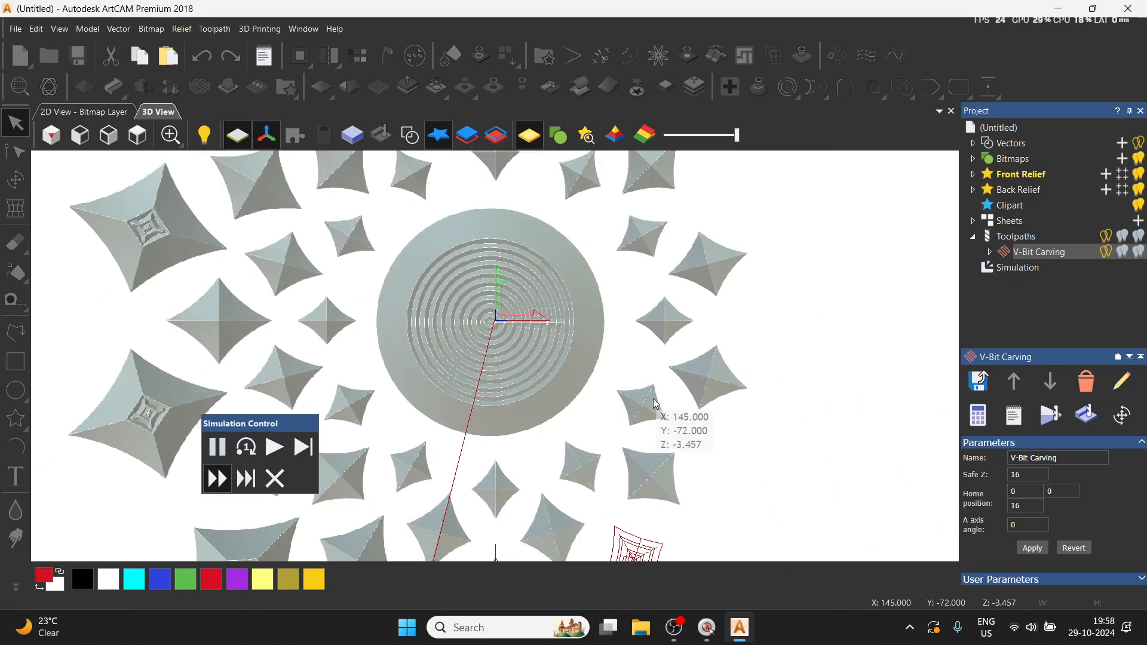
{"action": "scroll", "coordinate": [640, 403], "scroll_direction": "down", "scroll_amount": 4}
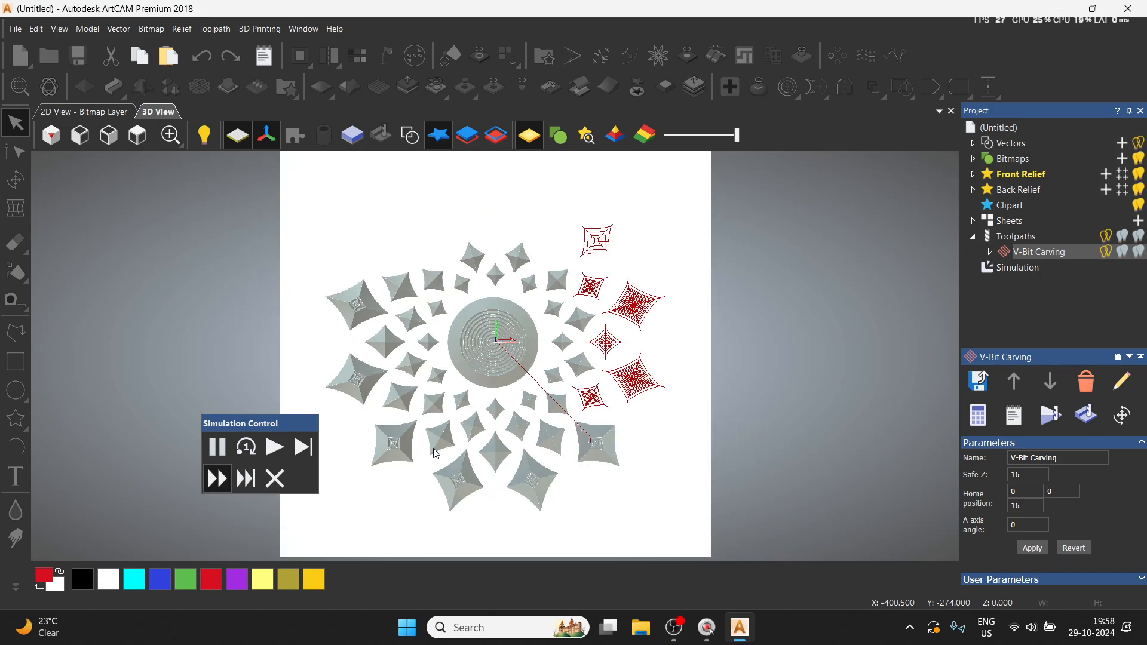
{"action": "scroll", "coordinate": [488, 350], "scroll_direction": "up", "scroll_amount": 3}
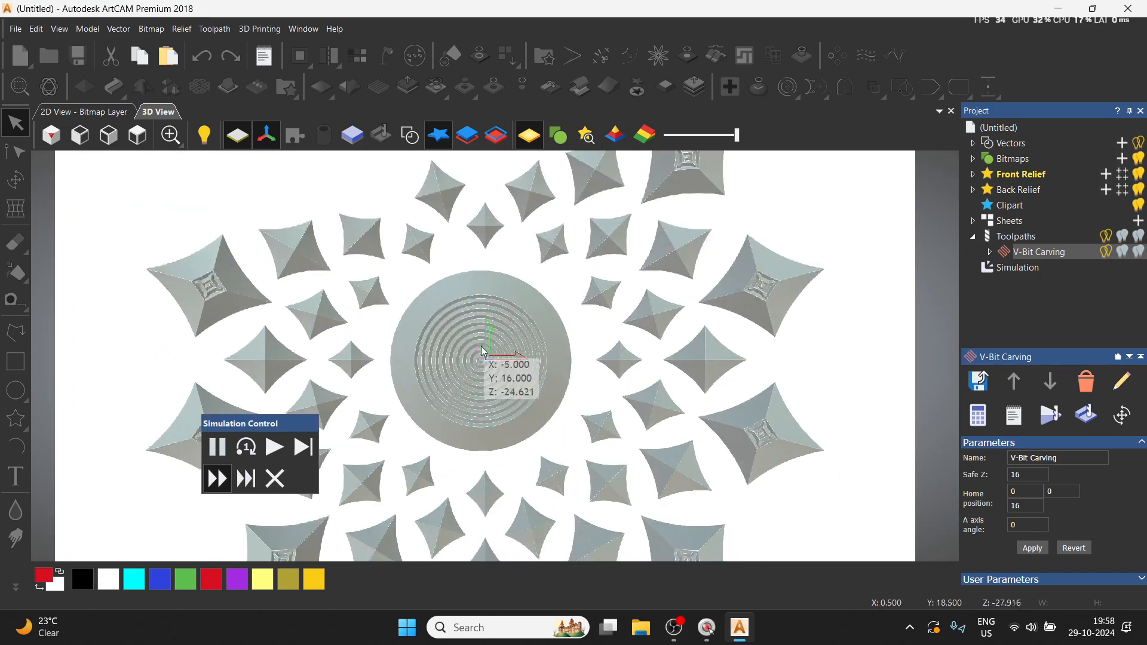
{"action": "scroll", "coordinate": [448, 323], "scroll_direction": "up", "scroll_amount": 3}
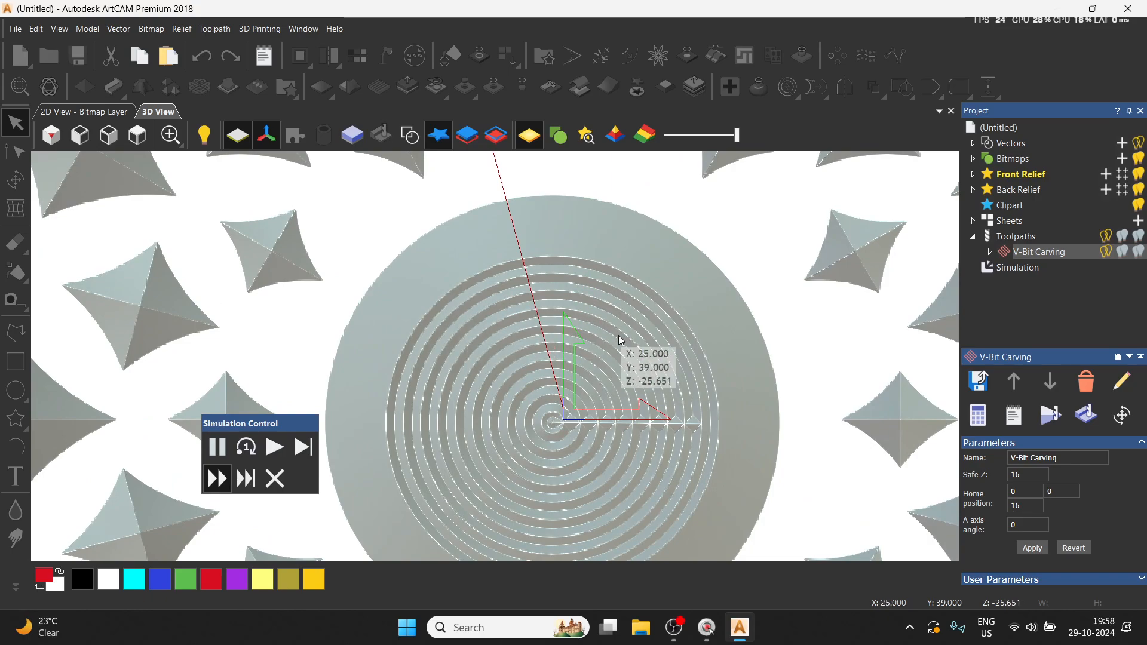
{"action": "scroll", "coordinate": [685, 392], "scroll_direction": "down", "scroll_amount": 3}
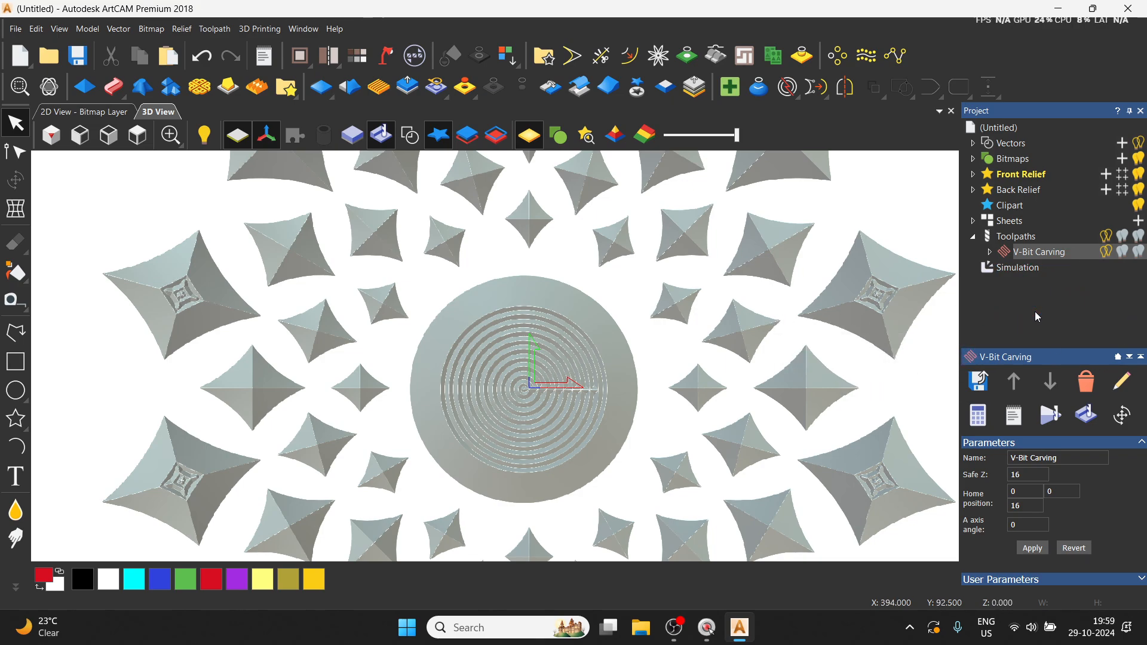
Try to add the End Mill 5 mm as roughing tool to the existing V-Bit Carving toolpath and recalculate it
{"action": "right_click", "coordinate": [1059, 250]}
{"action": "left_click", "coordinate": [1052, 302]}
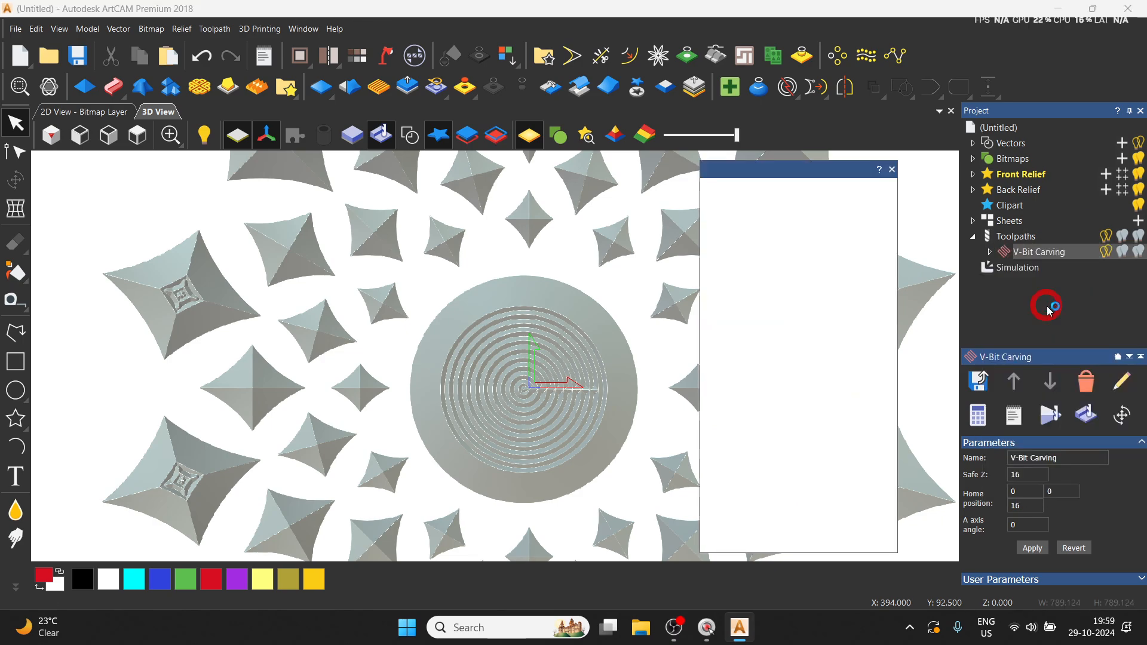
{"action": "scroll", "coordinate": [799, 354], "scroll_direction": "down", "scroll_amount": 5}
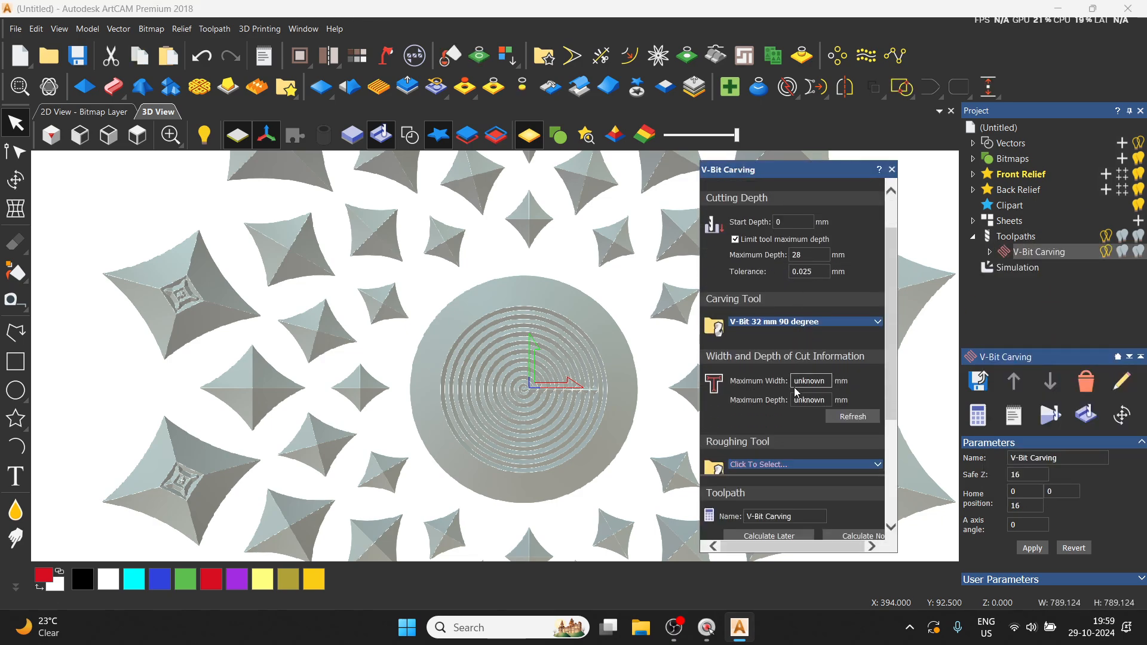
{"action": "left_click", "coordinate": [747, 302]}
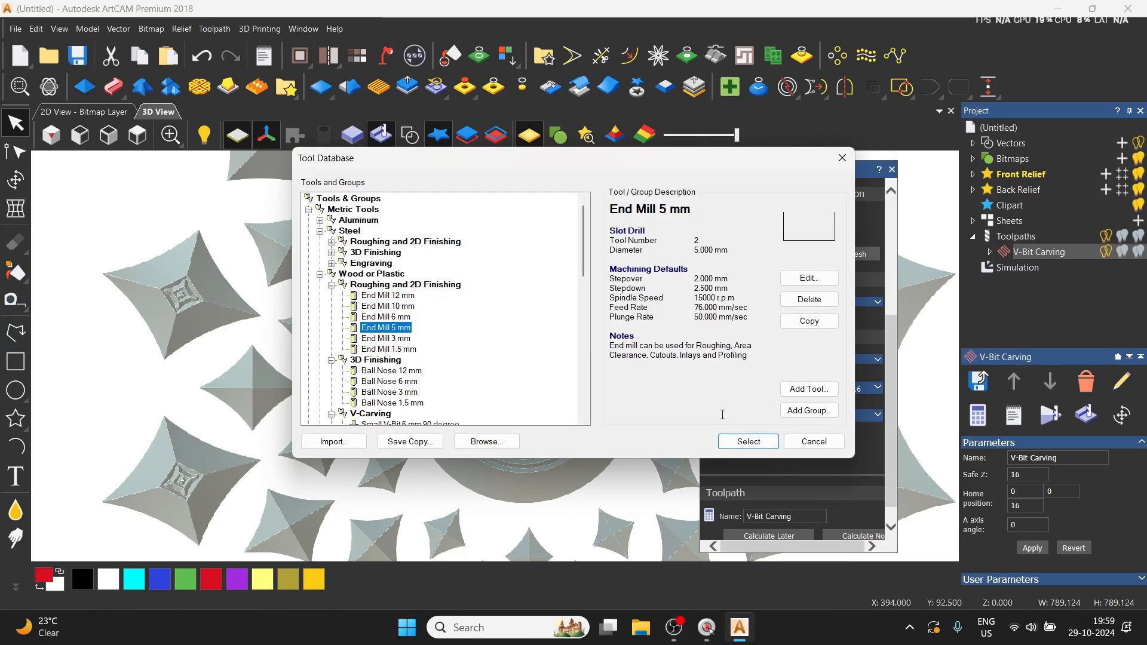
{"action": "left_click", "coordinate": [748, 442]}
{"action": "left_click", "coordinate": [879, 304]}
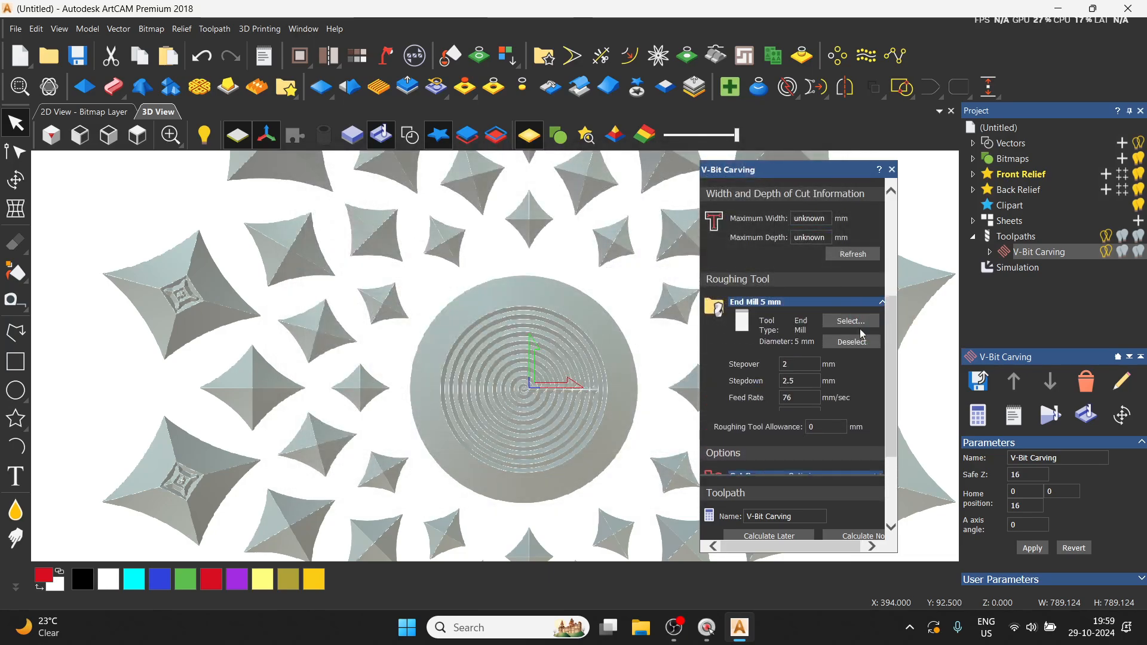
{"action": "scroll", "coordinate": [831, 382], "scroll_direction": "down", "scroll_amount": 1}
{"action": "scroll", "coordinate": [823, 412], "scroll_direction": "down", "scroll_amount": 3}
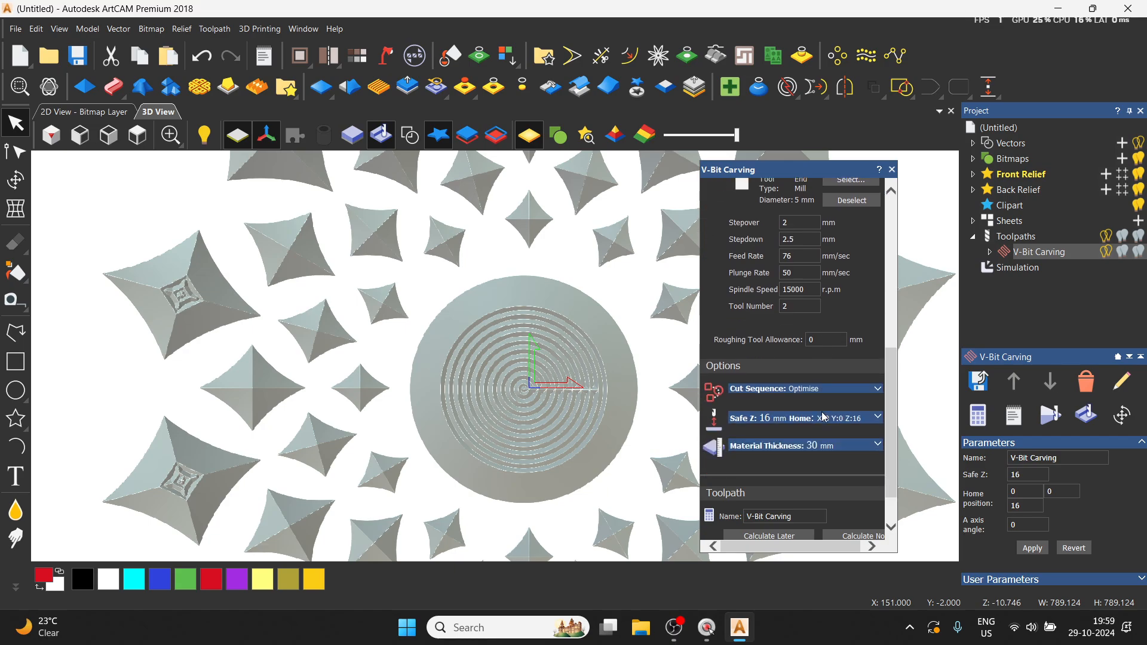
{"action": "left_click", "coordinate": [858, 538]}
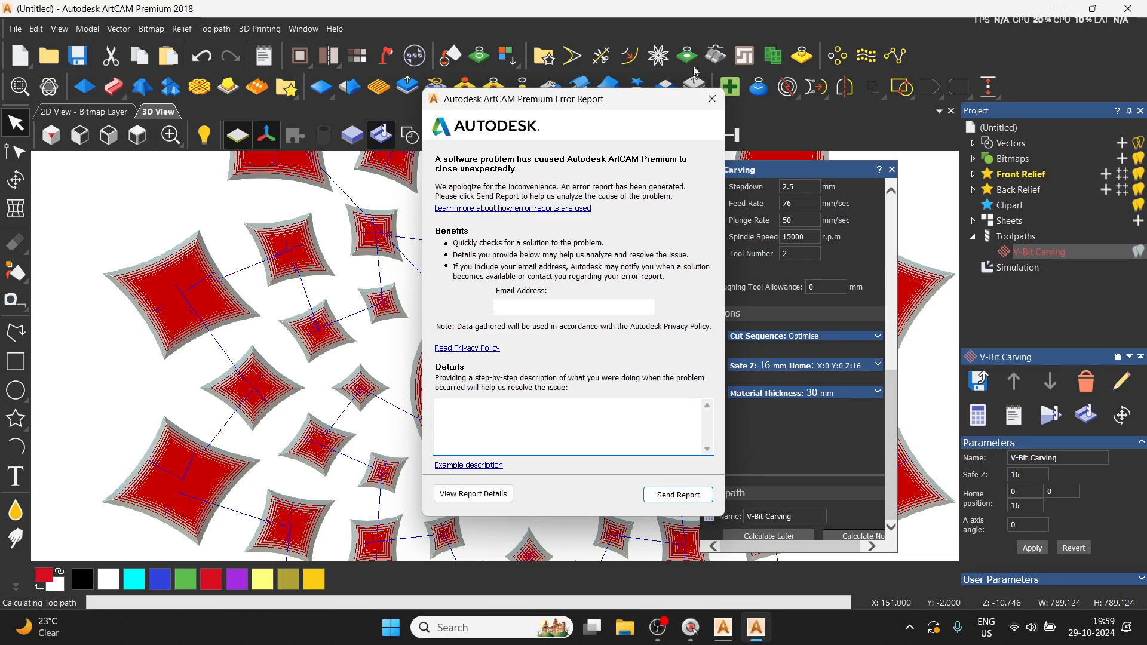
Dismiss the error report without sending it and restart Autodesk ArtCAM from the desktop
{"action": "left_click", "coordinate": [713, 98]}
{"action": "left_click", "coordinate": [661, 345]}
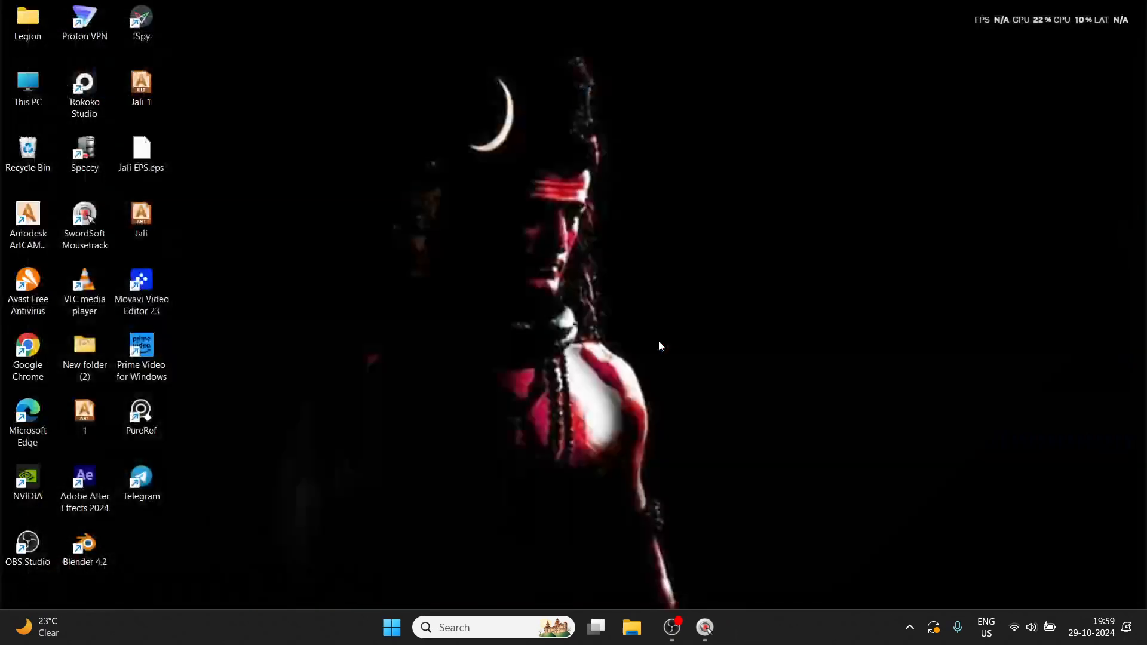
{"action": "double_click", "coordinate": [24, 215]}
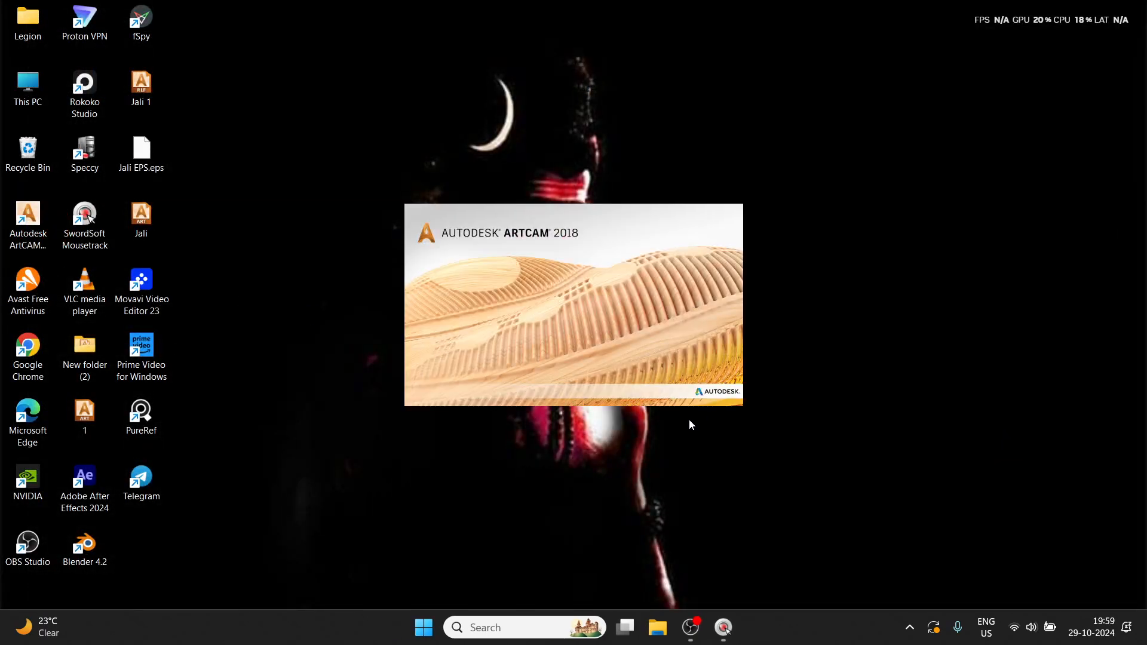